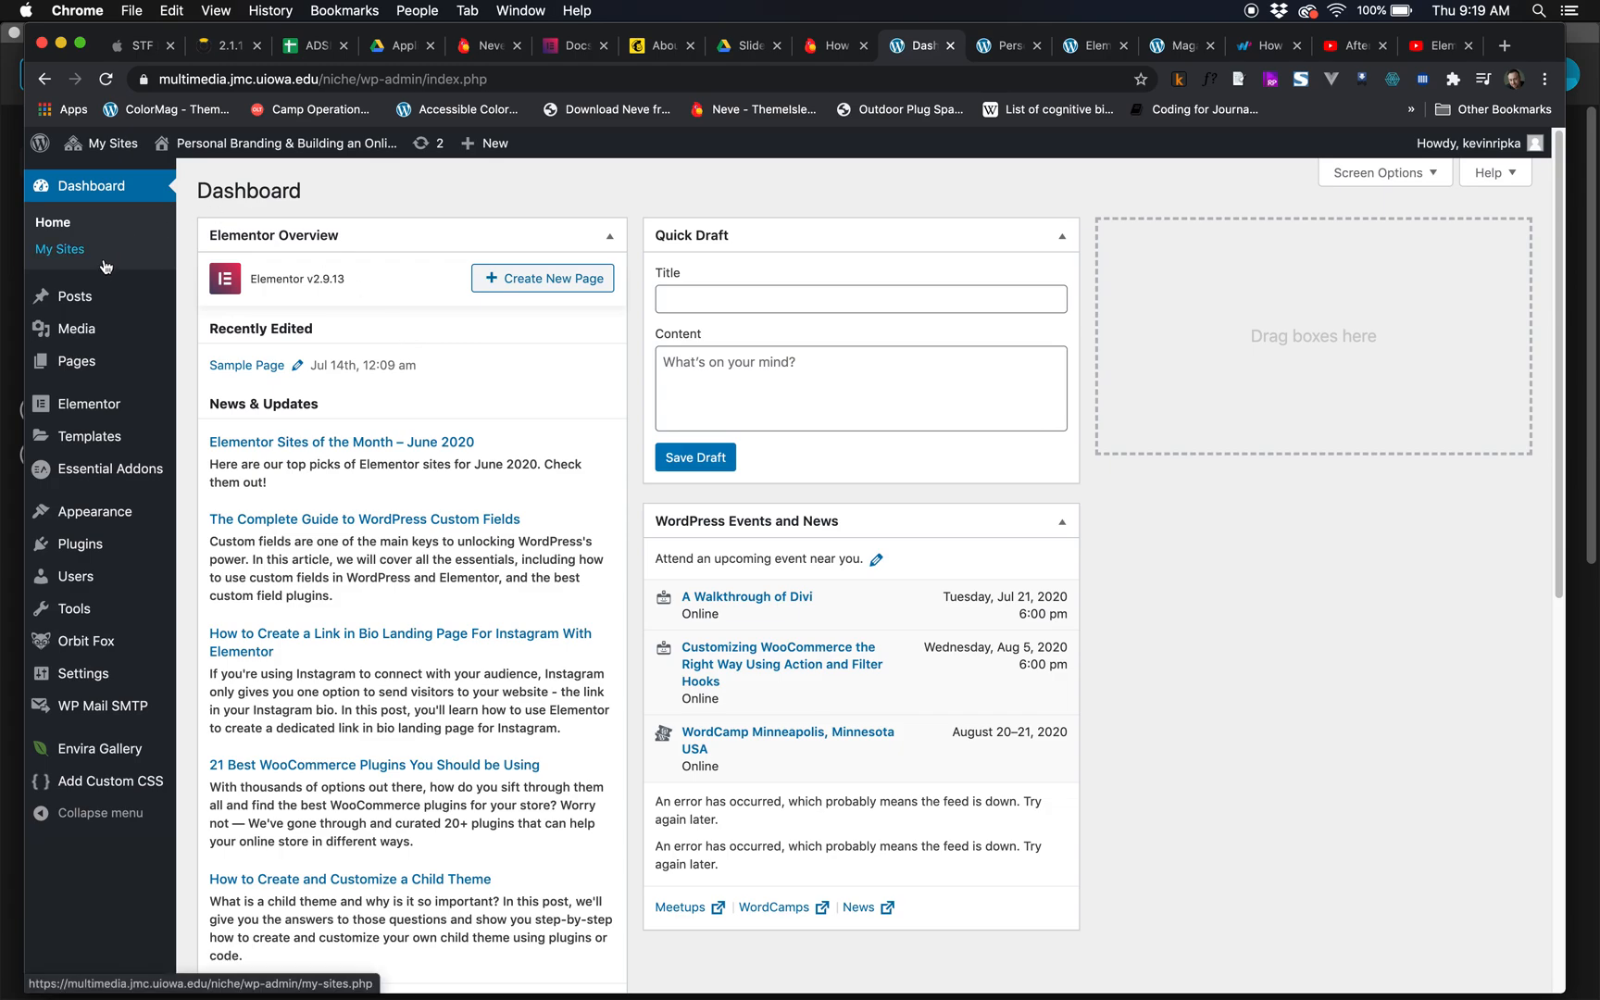
- Open the Home front page in the Elementor editor and delete the empty section below the header
{"action": "left_click", "coordinate": [77, 361]}
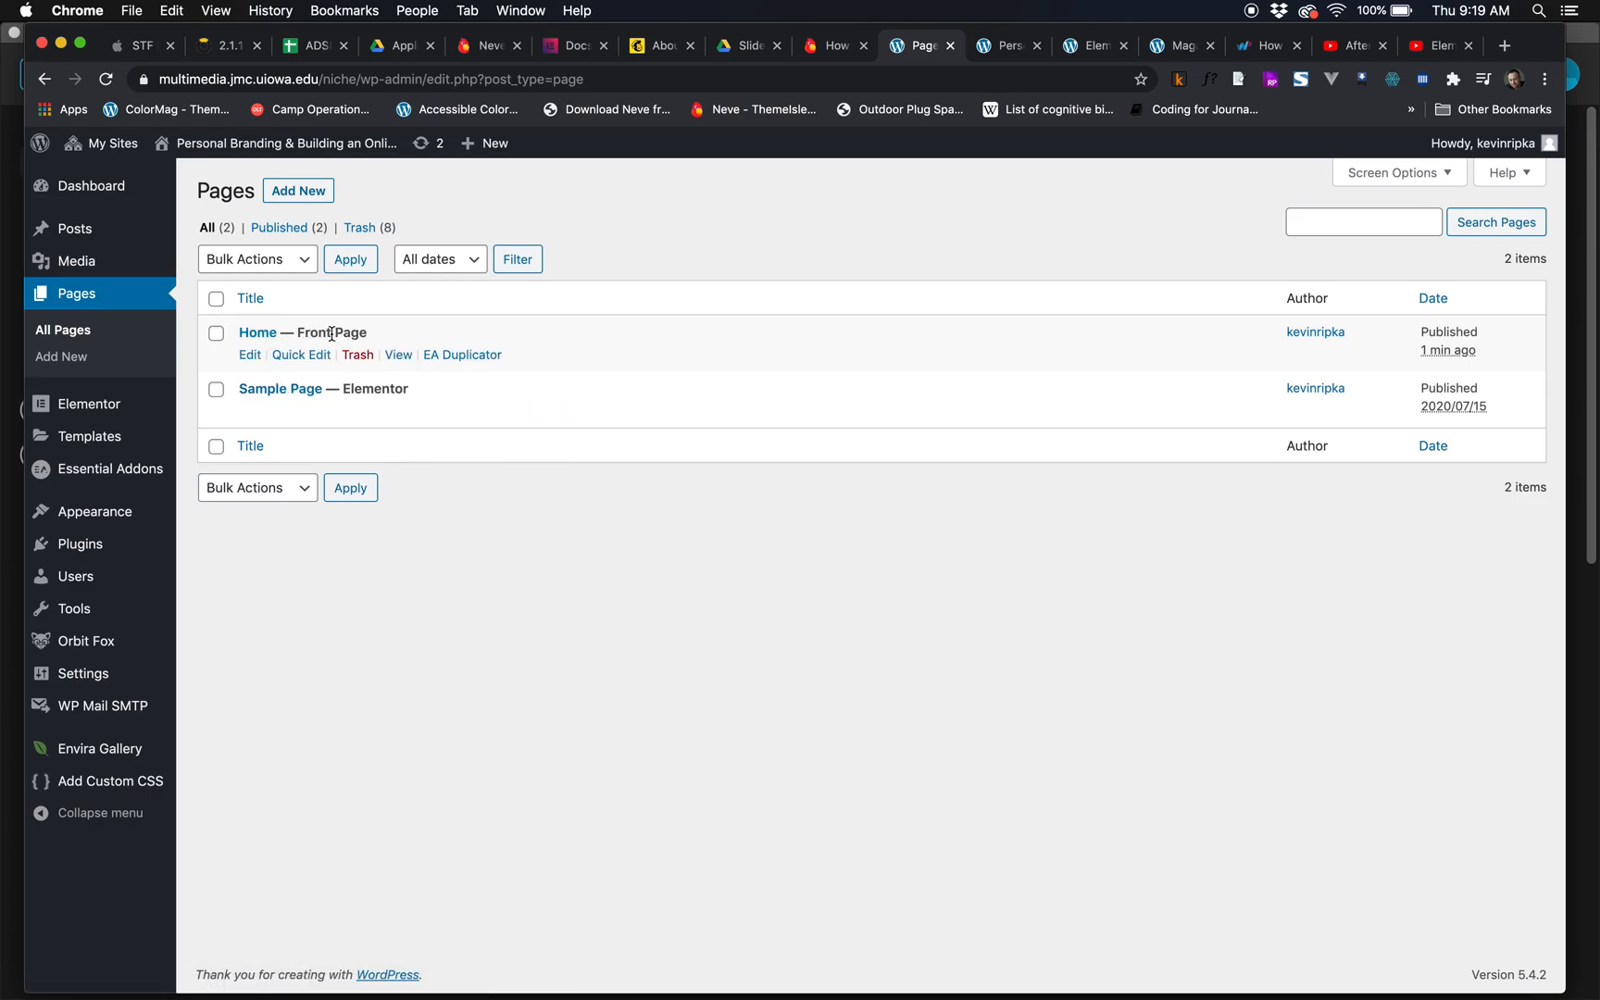
{"action": "left_click", "coordinate": [258, 333]}
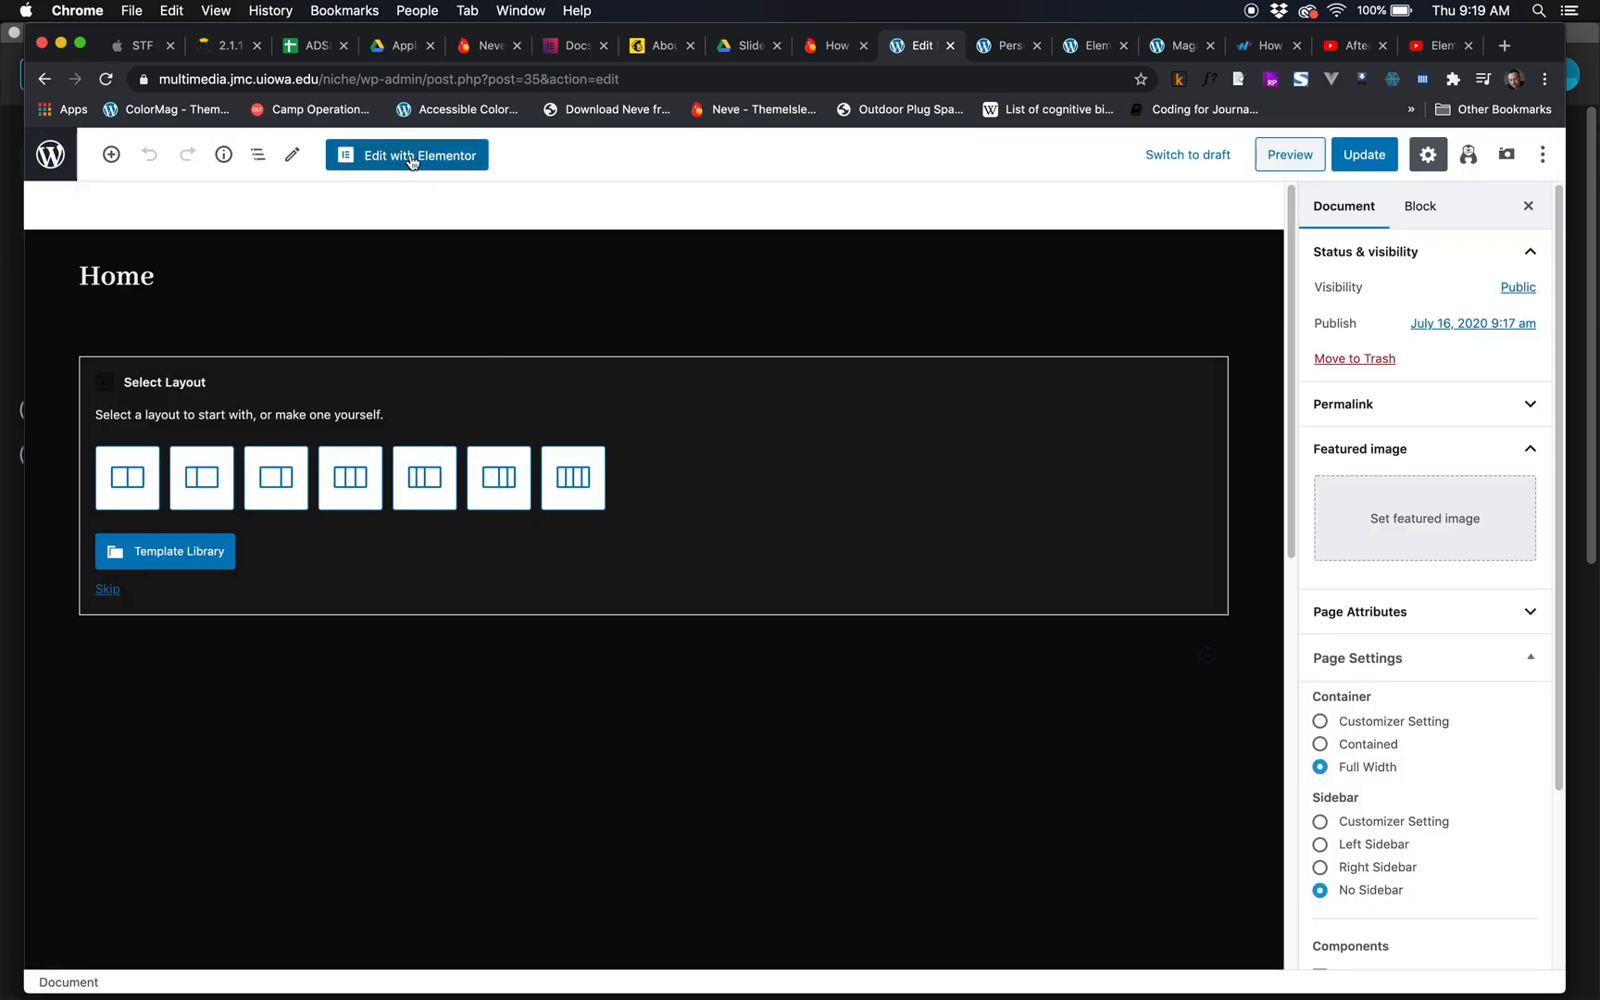
{"action": "left_click", "coordinate": [410, 159]}
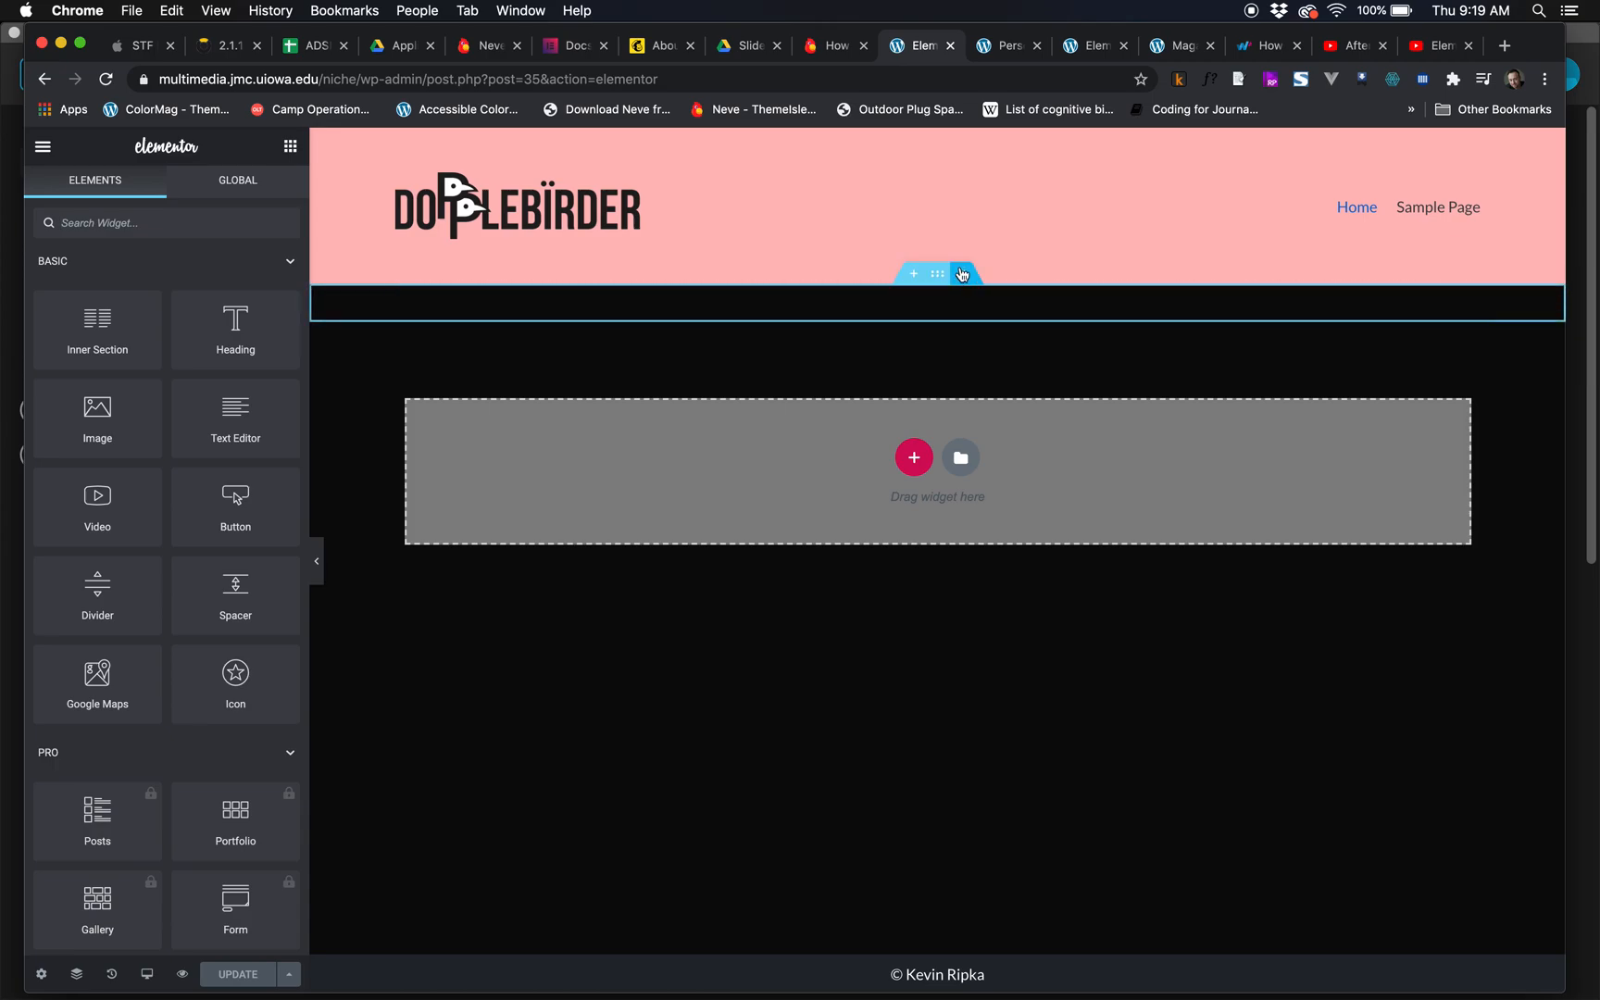
{"action": "left_click", "coordinate": [964, 275]}
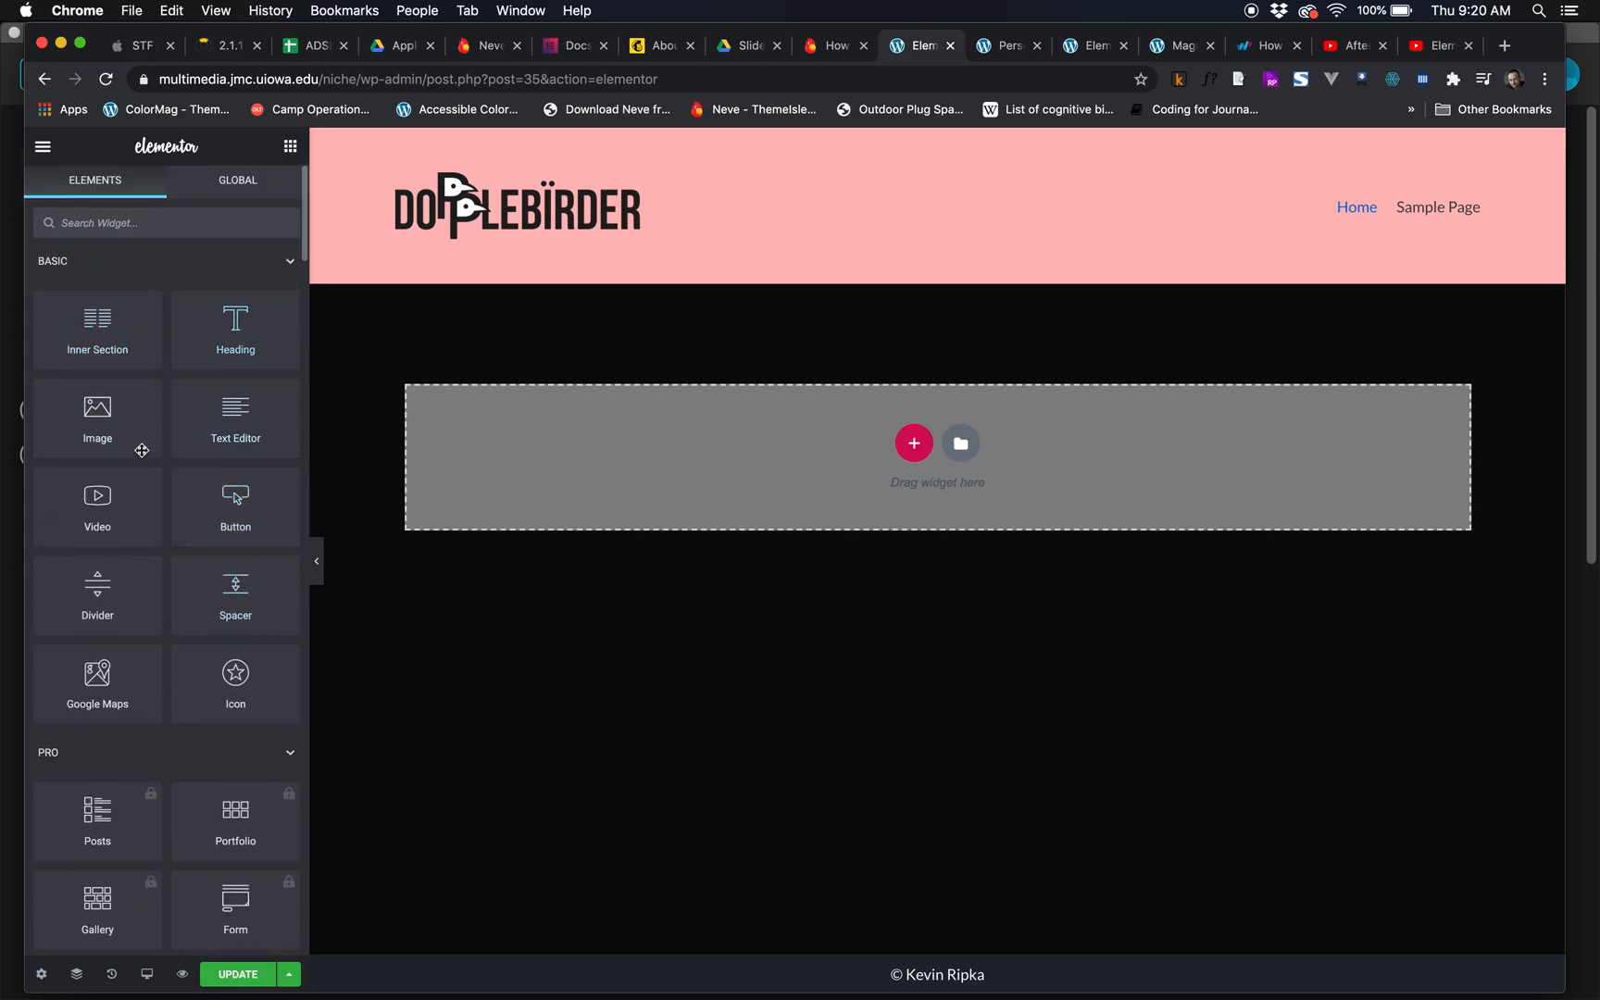
- Collapse the Pro widget category and examine the available General, Essential Addons and Orbit Fox widgets
{"action": "scroll", "coordinate": [167, 653], "scroll_direction": "down", "scroll_amount": 6}
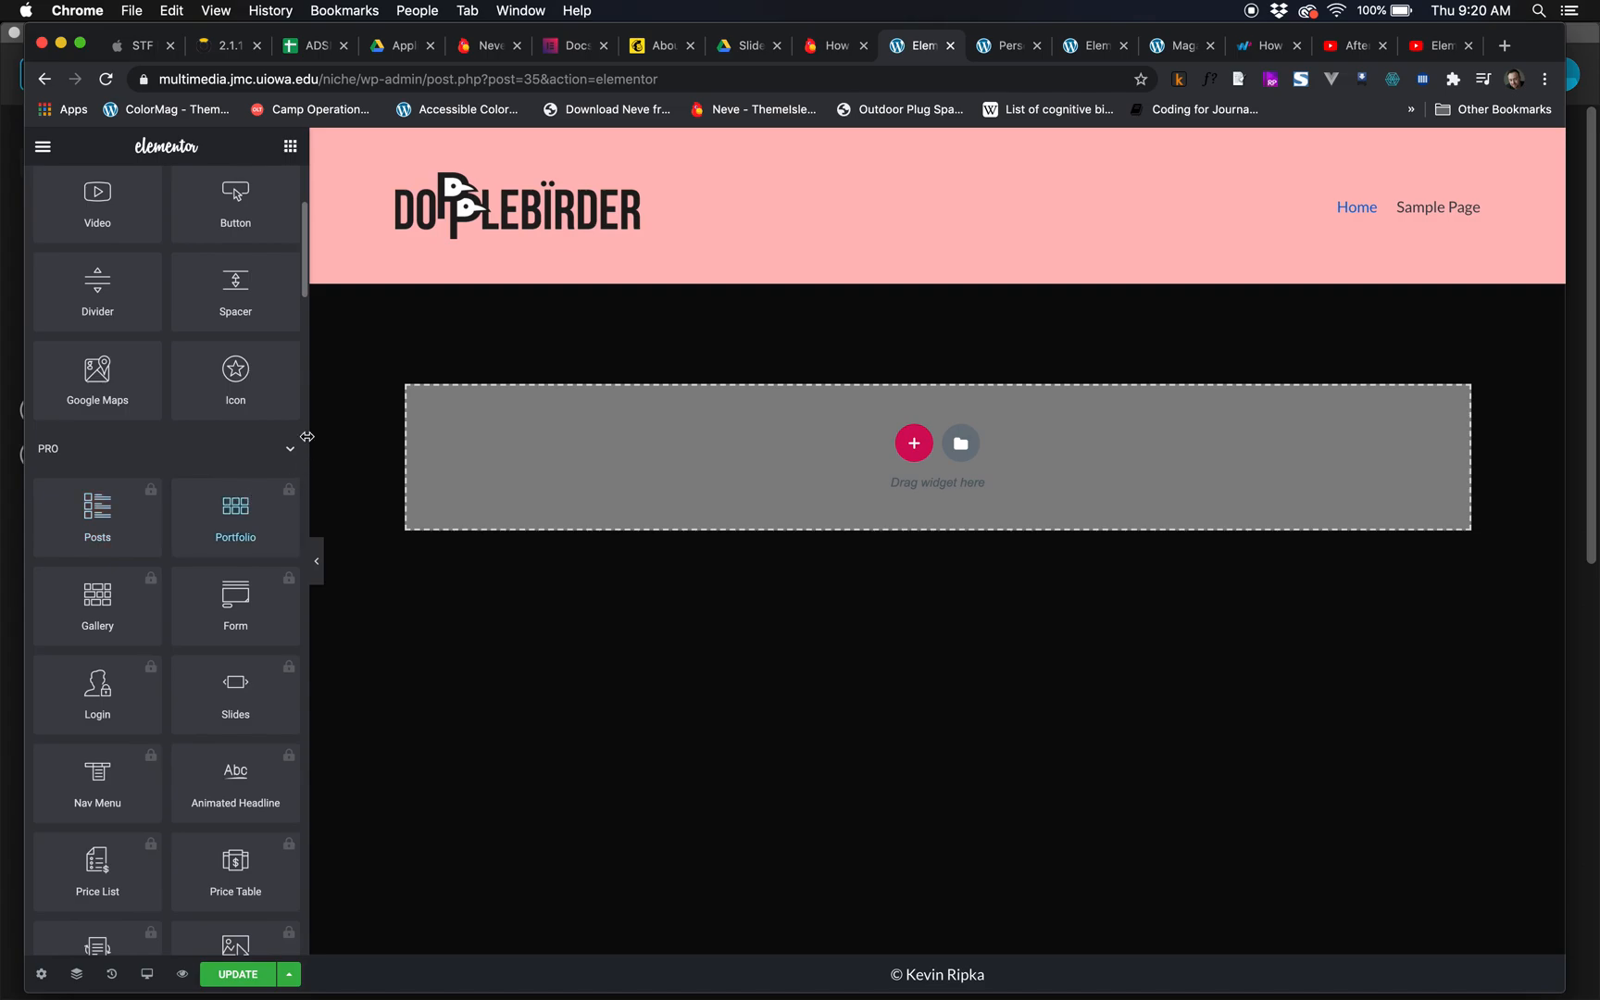
{"action": "left_click", "coordinate": [289, 449]}
{"action": "scroll", "coordinate": [266, 508], "scroll_direction": "down", "scroll_amount": 5}
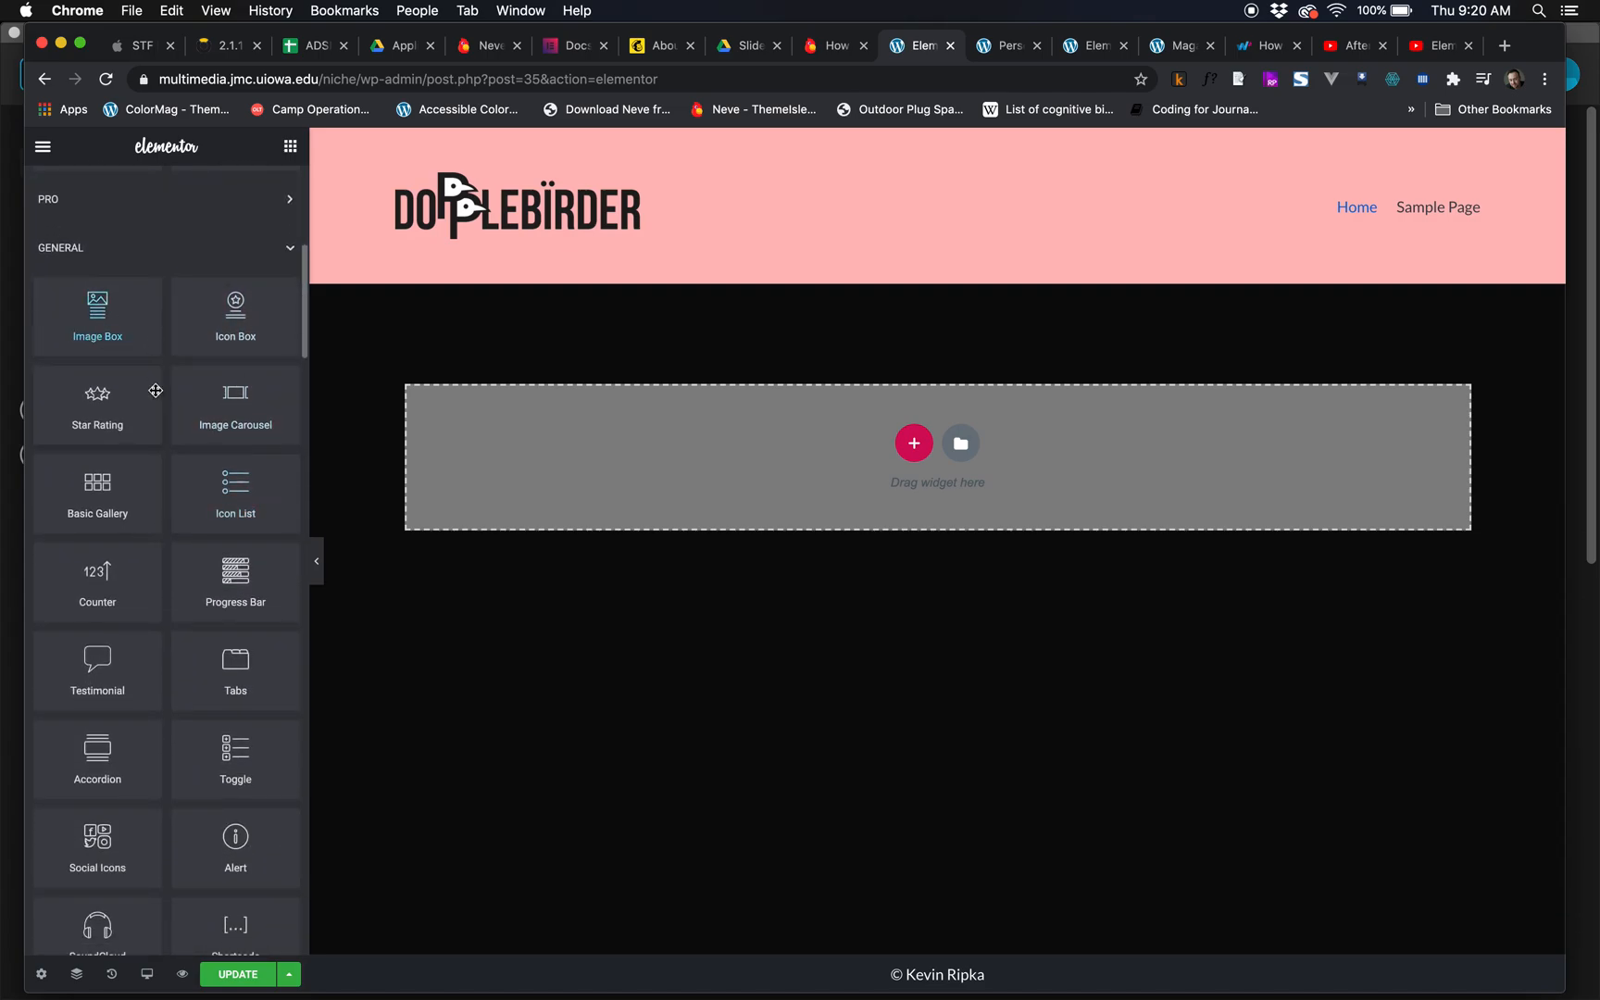
{"action": "scroll", "coordinate": [148, 546], "scroll_direction": "down", "scroll_amount": 10}
{"action": "scroll", "coordinate": [157, 619], "scroll_direction": "down", "scroll_amount": 6}
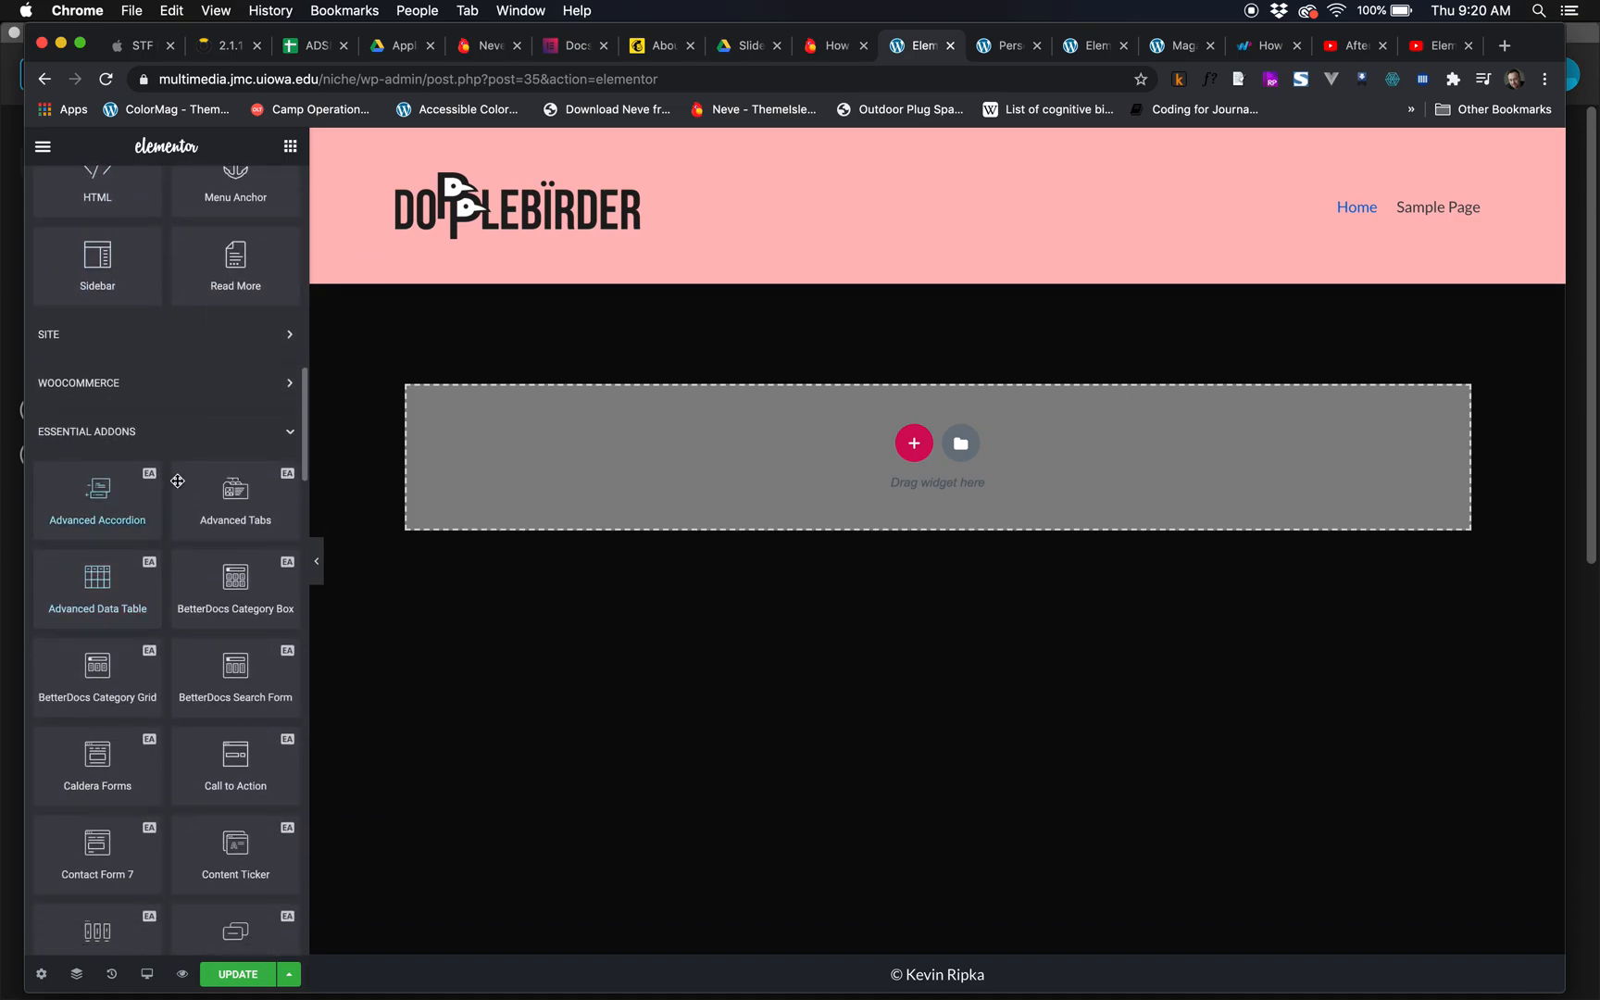
{"action": "scroll", "coordinate": [196, 596], "scroll_direction": "down", "scroll_amount": 11}
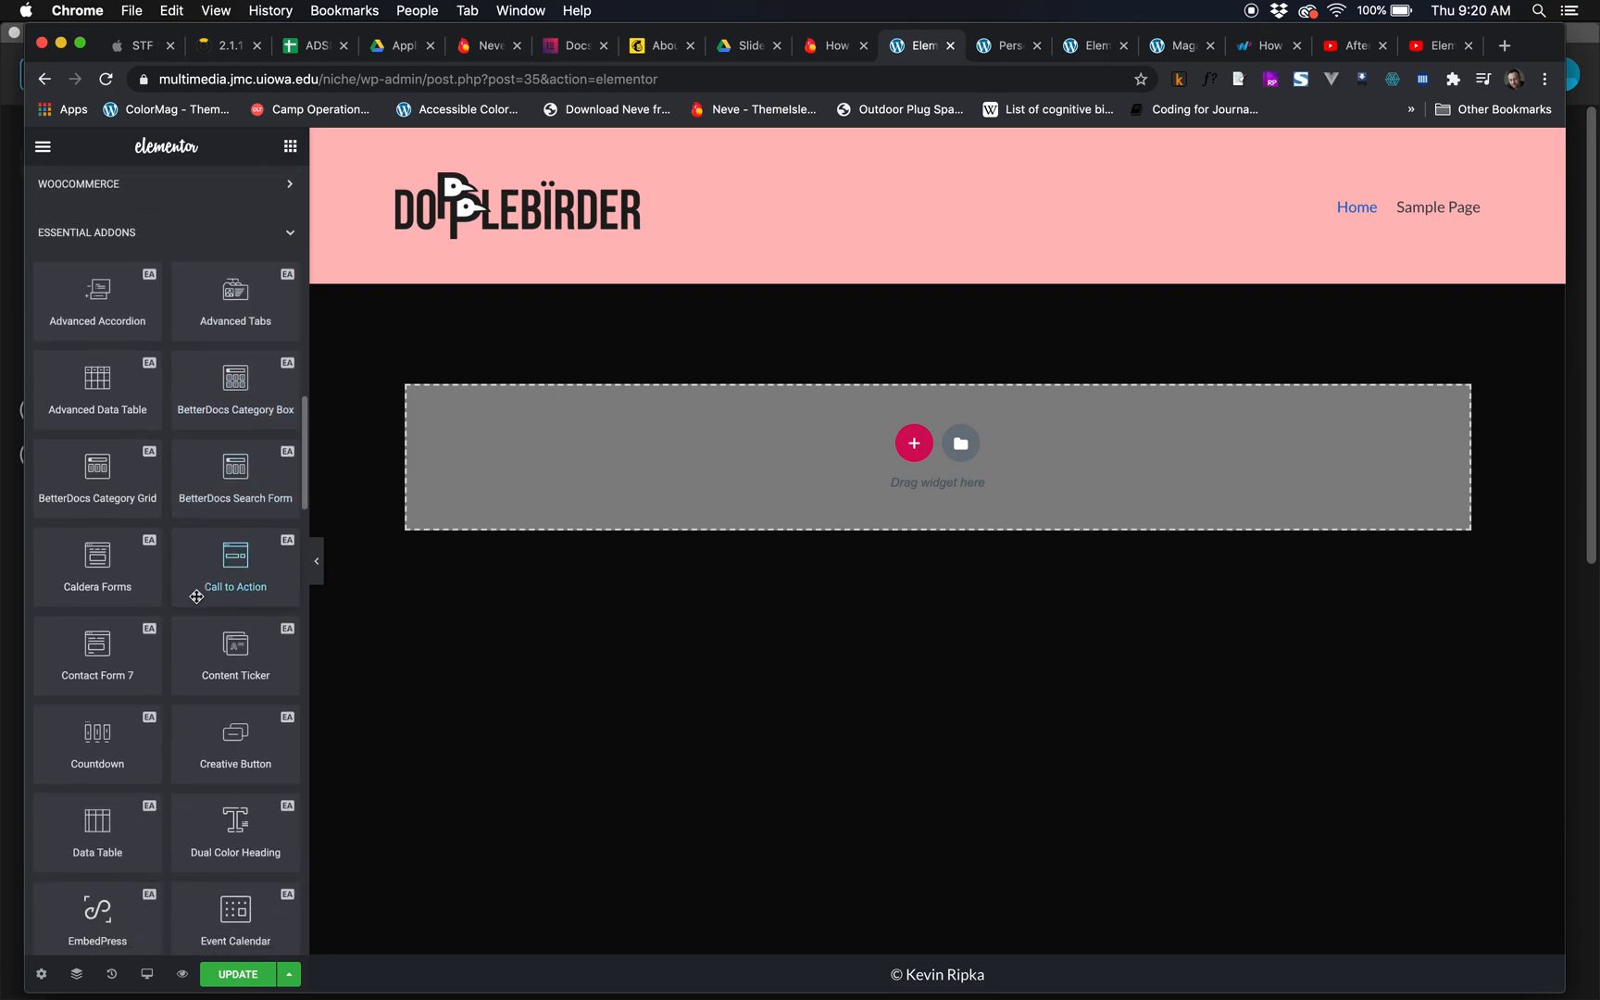
{"action": "scroll", "coordinate": [196, 596], "scroll_direction": "down", "scroll_amount": 20}
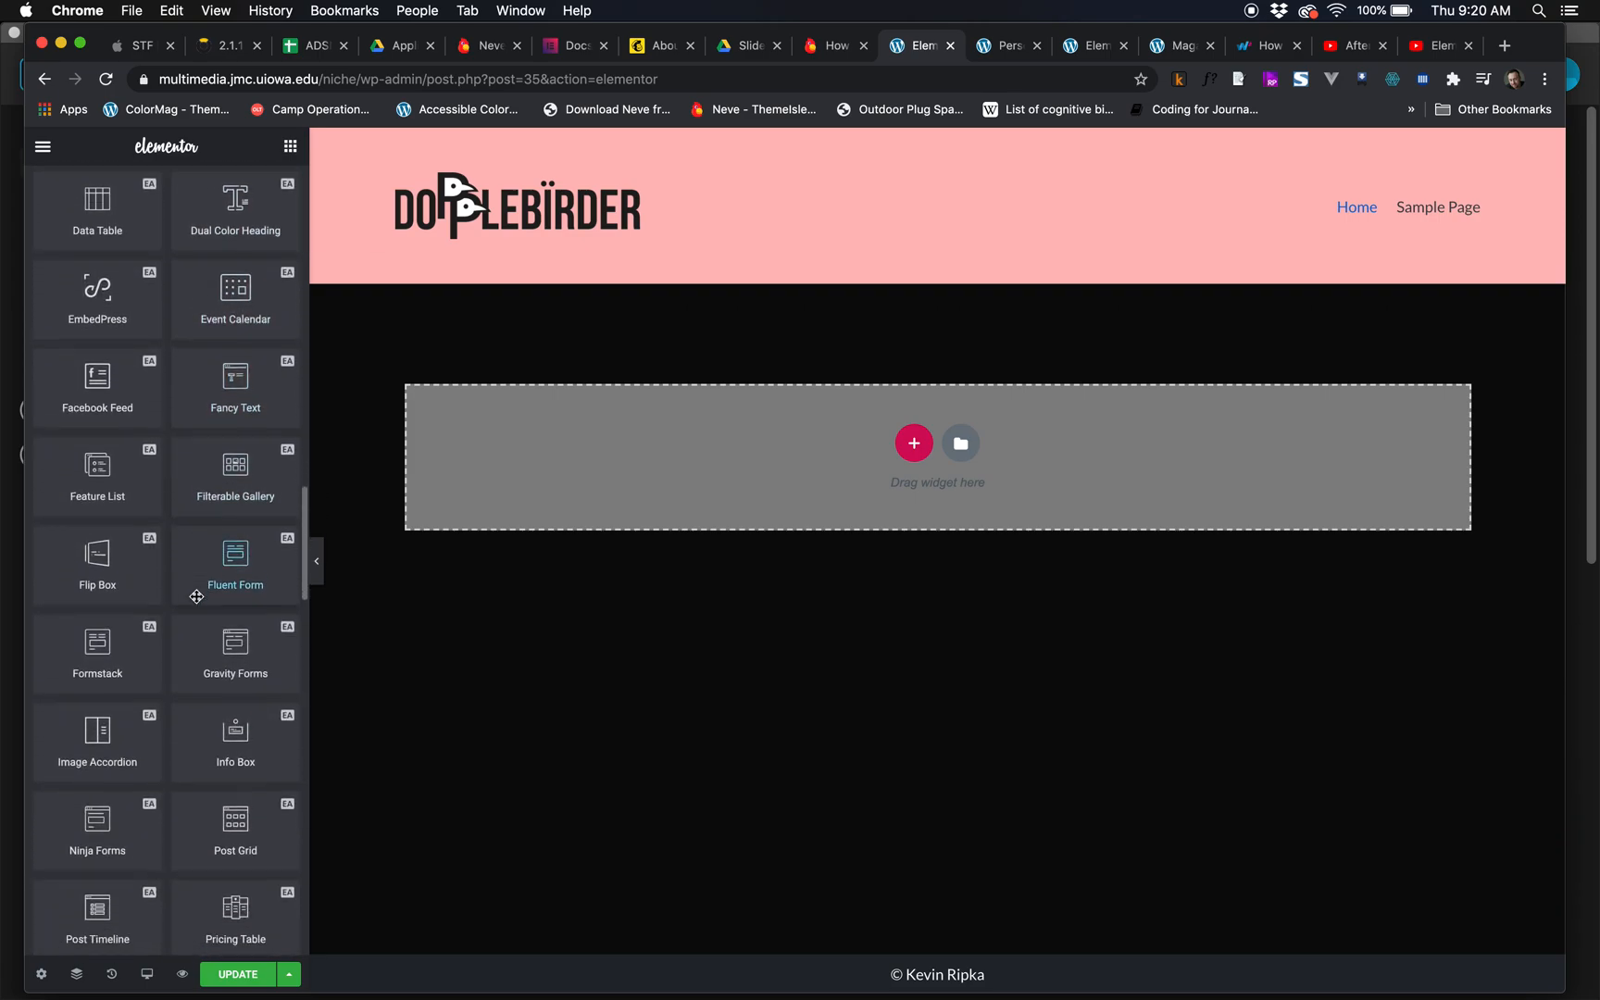
{"action": "scroll", "coordinate": [197, 596], "scroll_direction": "down", "scroll_amount": 2}
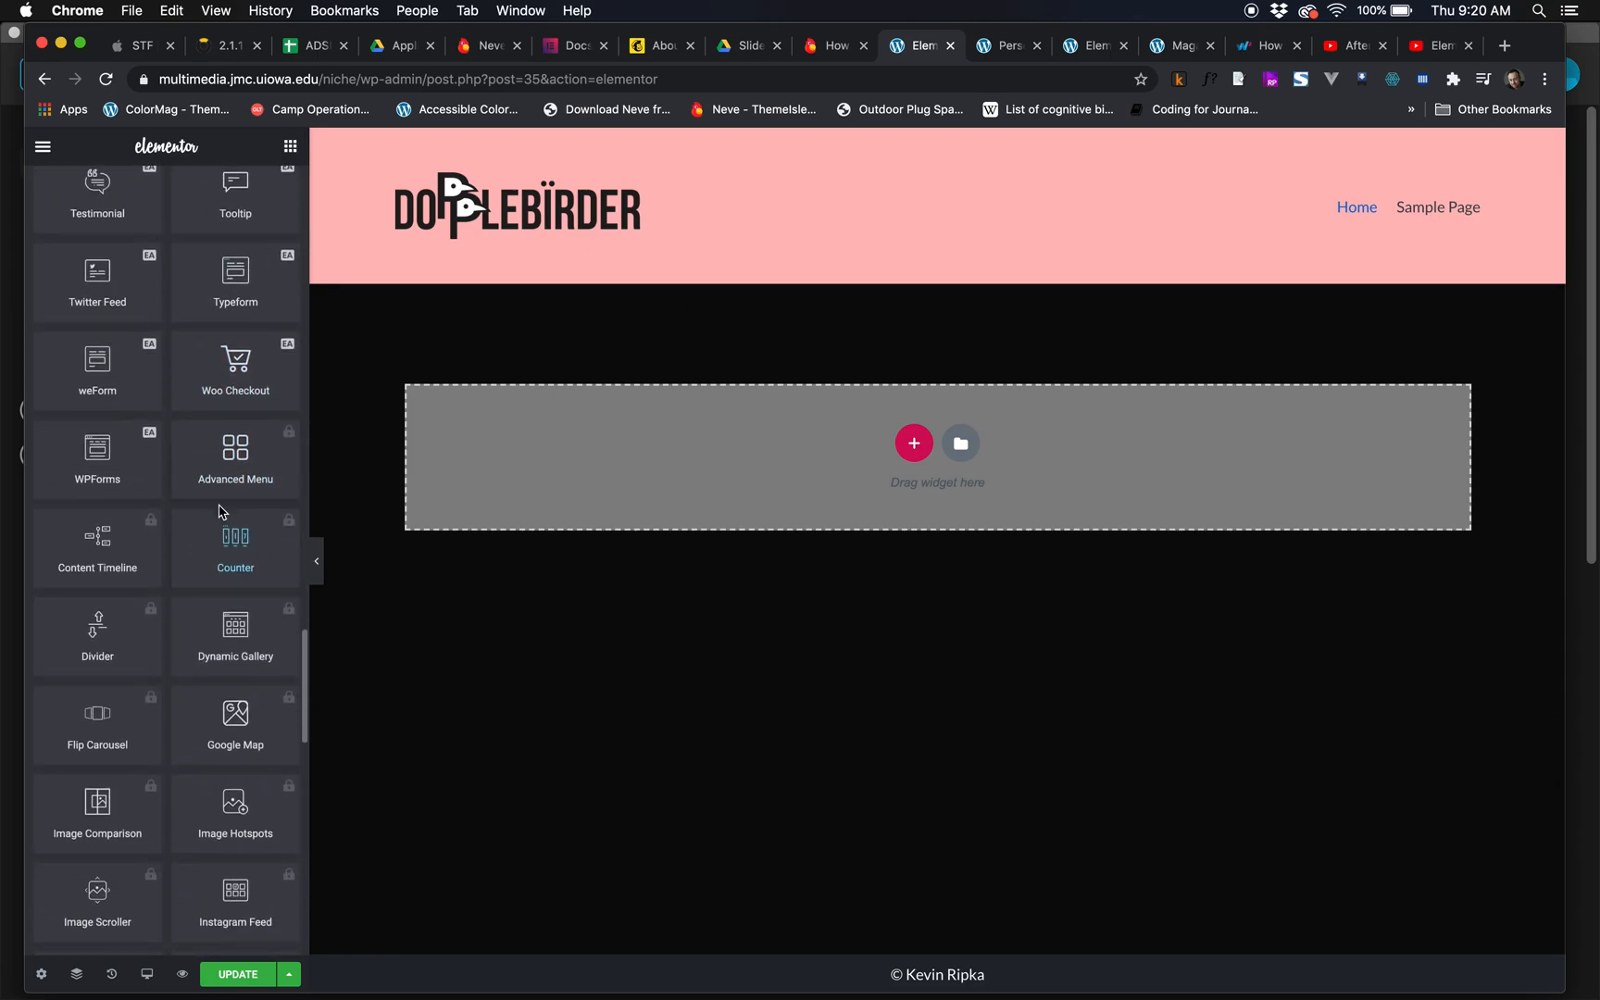
{"action": "scroll", "coordinate": [237, 627], "scroll_direction": "down", "scroll_amount": 20}
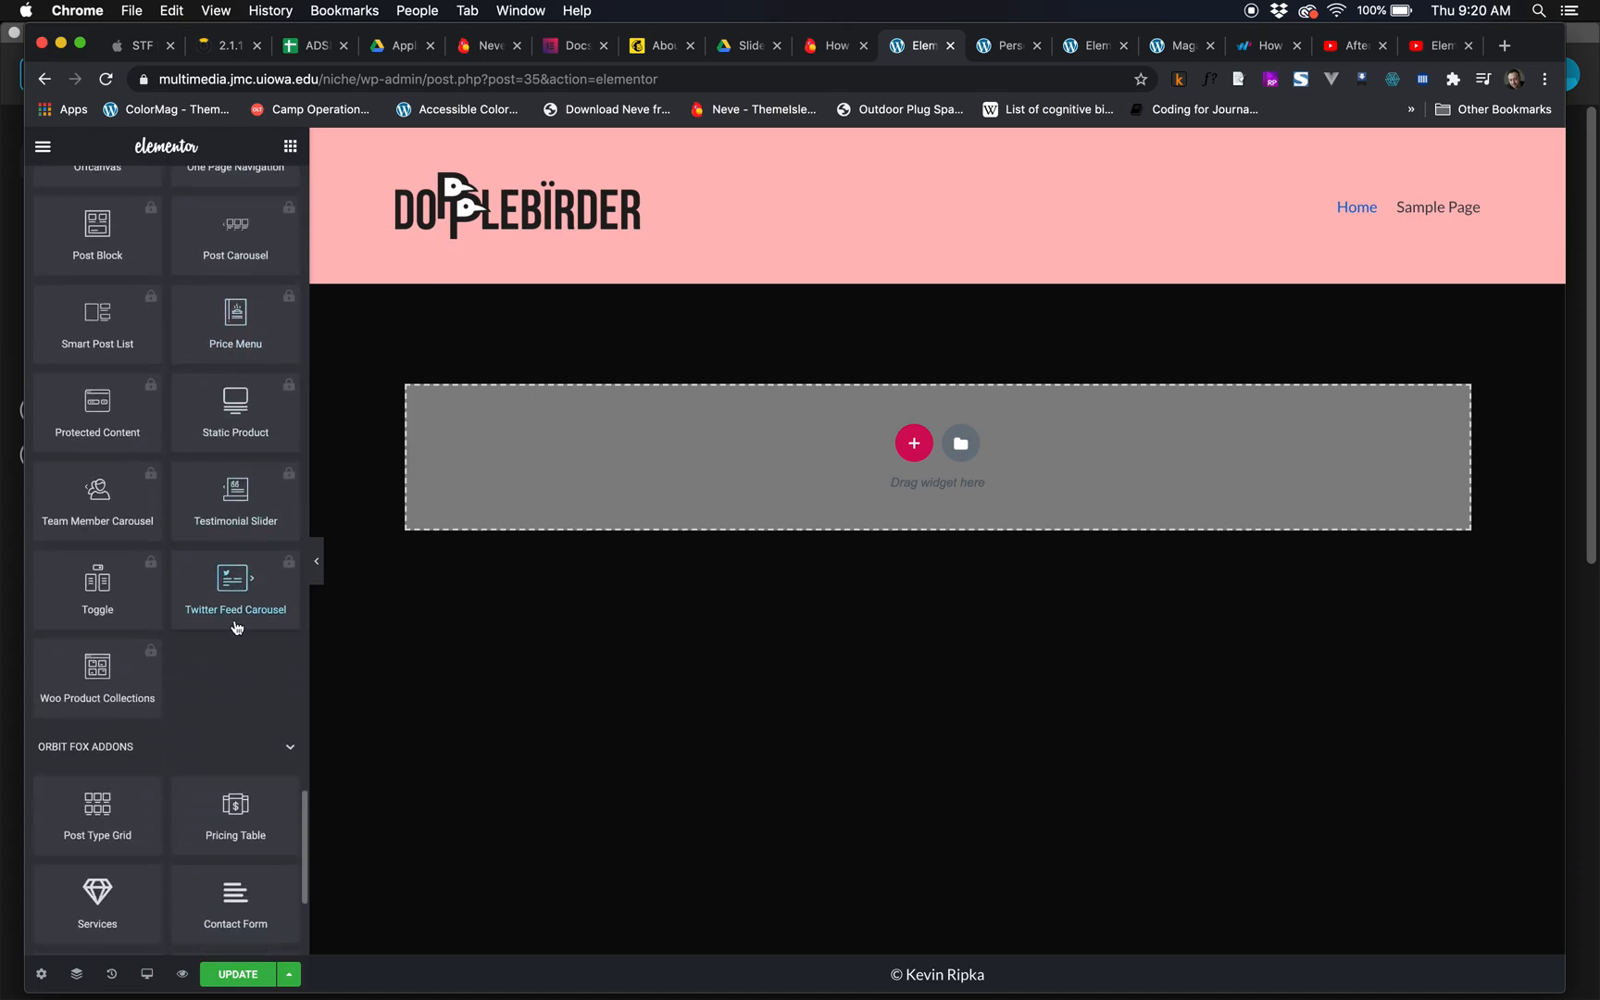
{"action": "scroll", "coordinate": [235, 622], "scroll_direction": "down", "scroll_amount": 2}
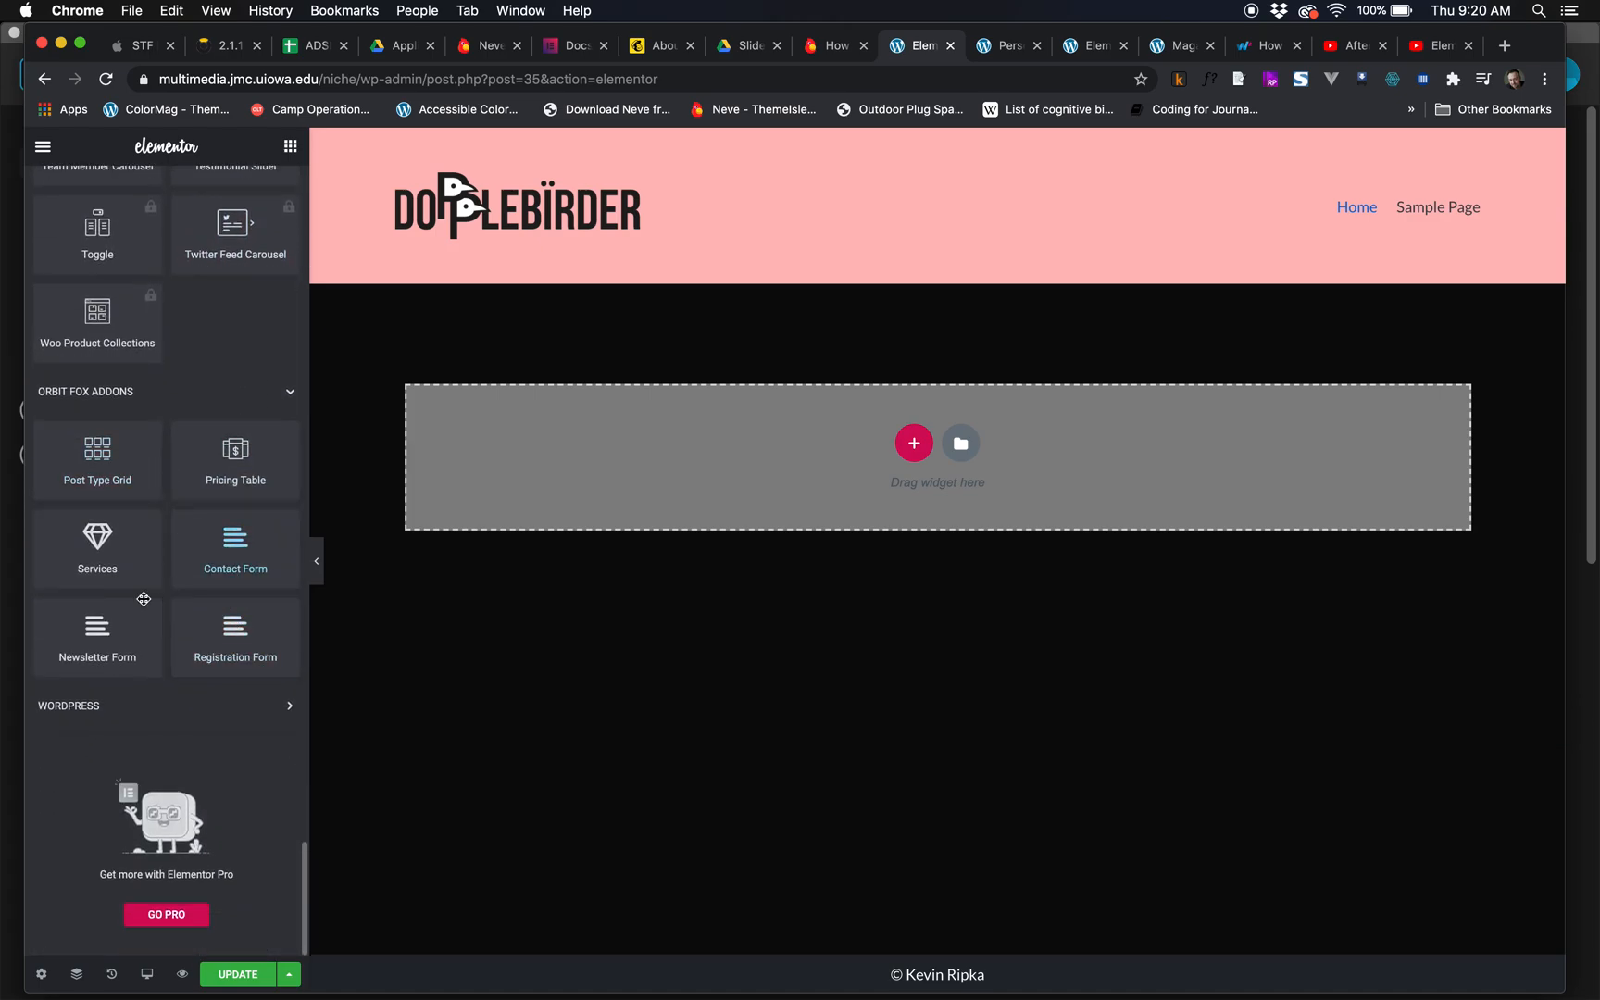
{"action": "scroll", "coordinate": [199, 584], "scroll_direction": "up", "scroll_amount": 20}
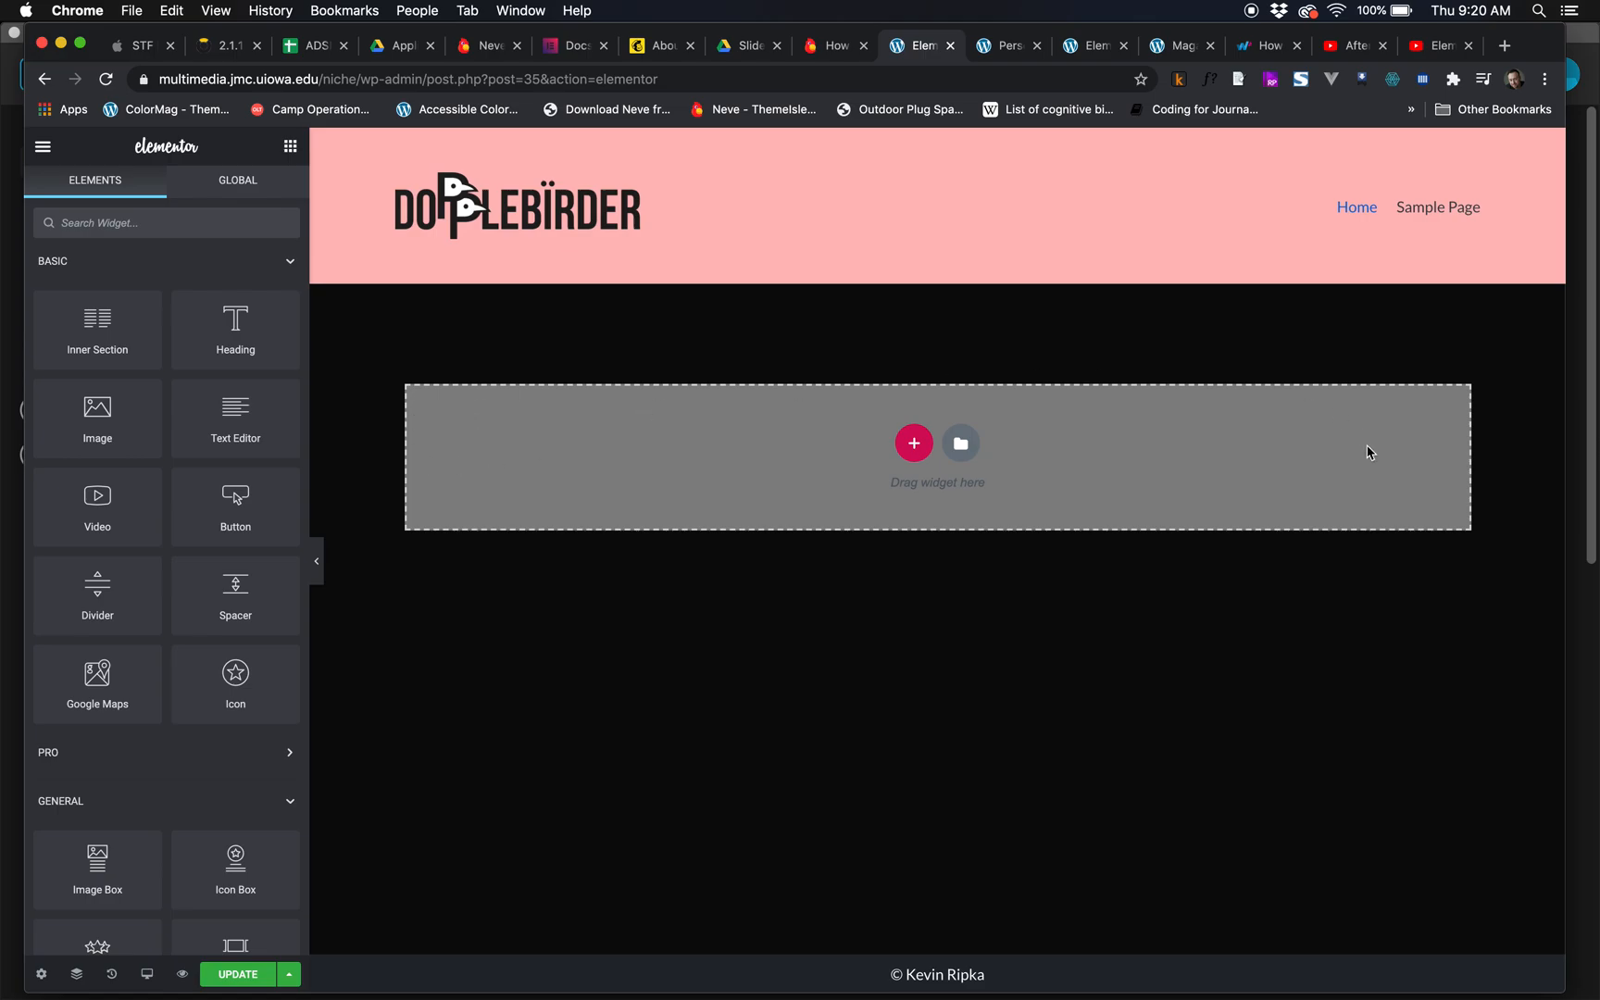
- Add a Heading widget to the empty page area and open its style settings
{"action": "left_click_drag", "start_coordinate": [235, 329], "coordinate": [518, 454]}
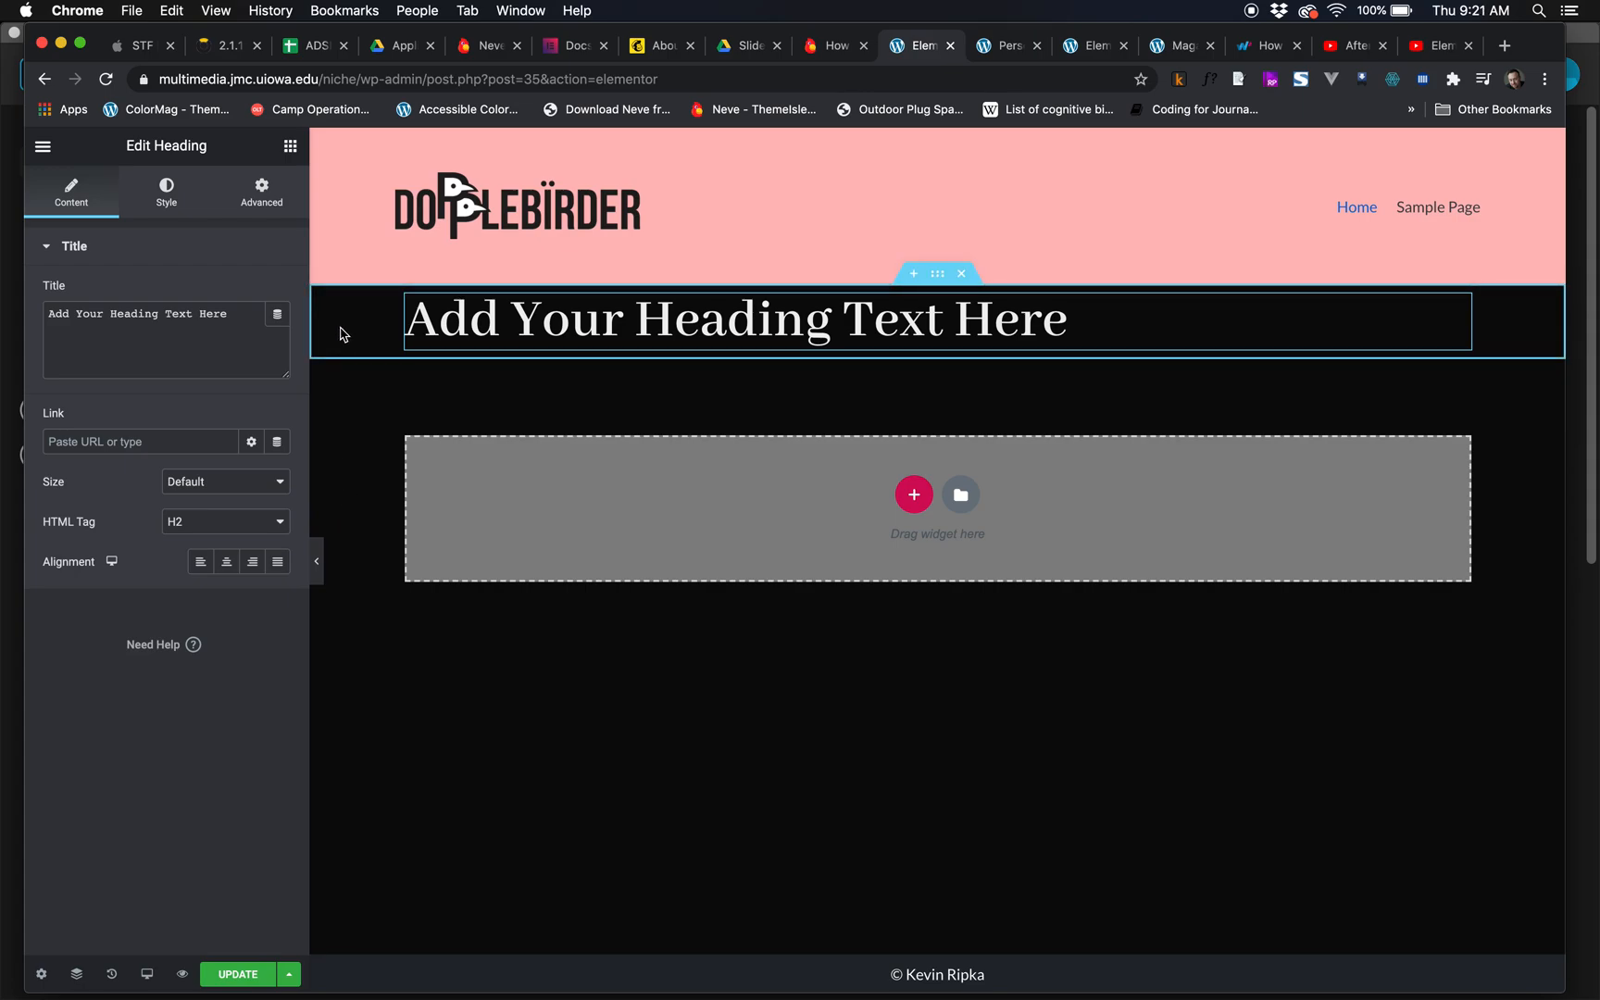
{"action": "left_click", "coordinate": [165, 194]}
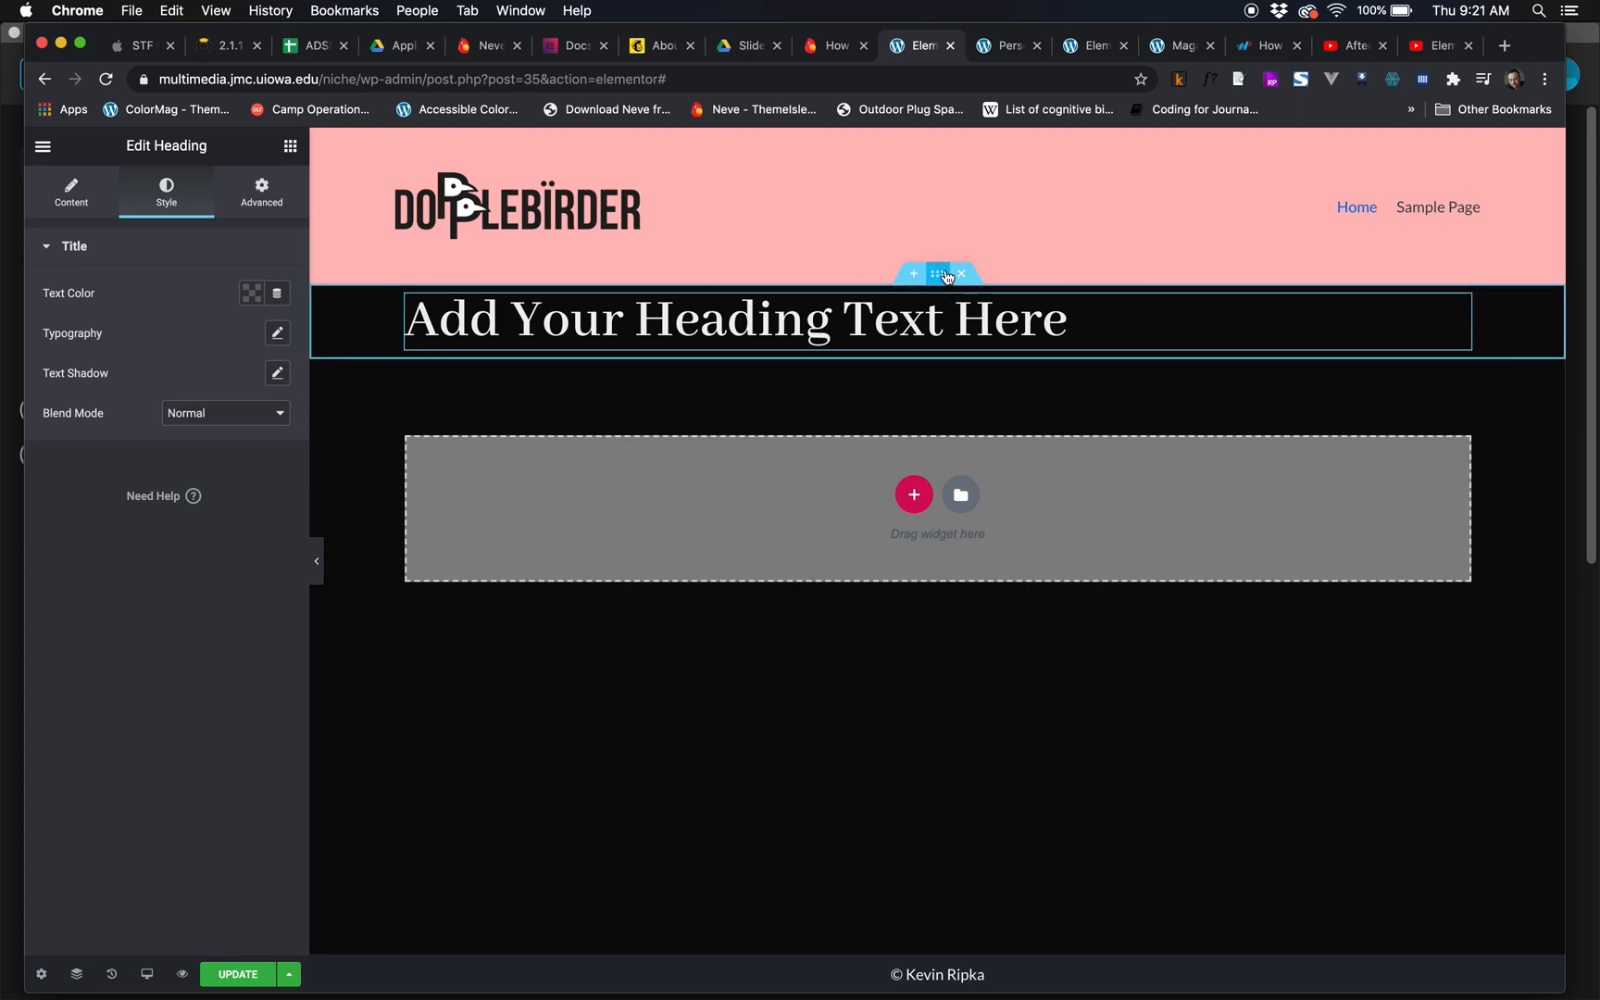
- Give the heading's section a classic background overlay in the light green preset color
{"action": "left_click", "coordinate": [939, 275]}
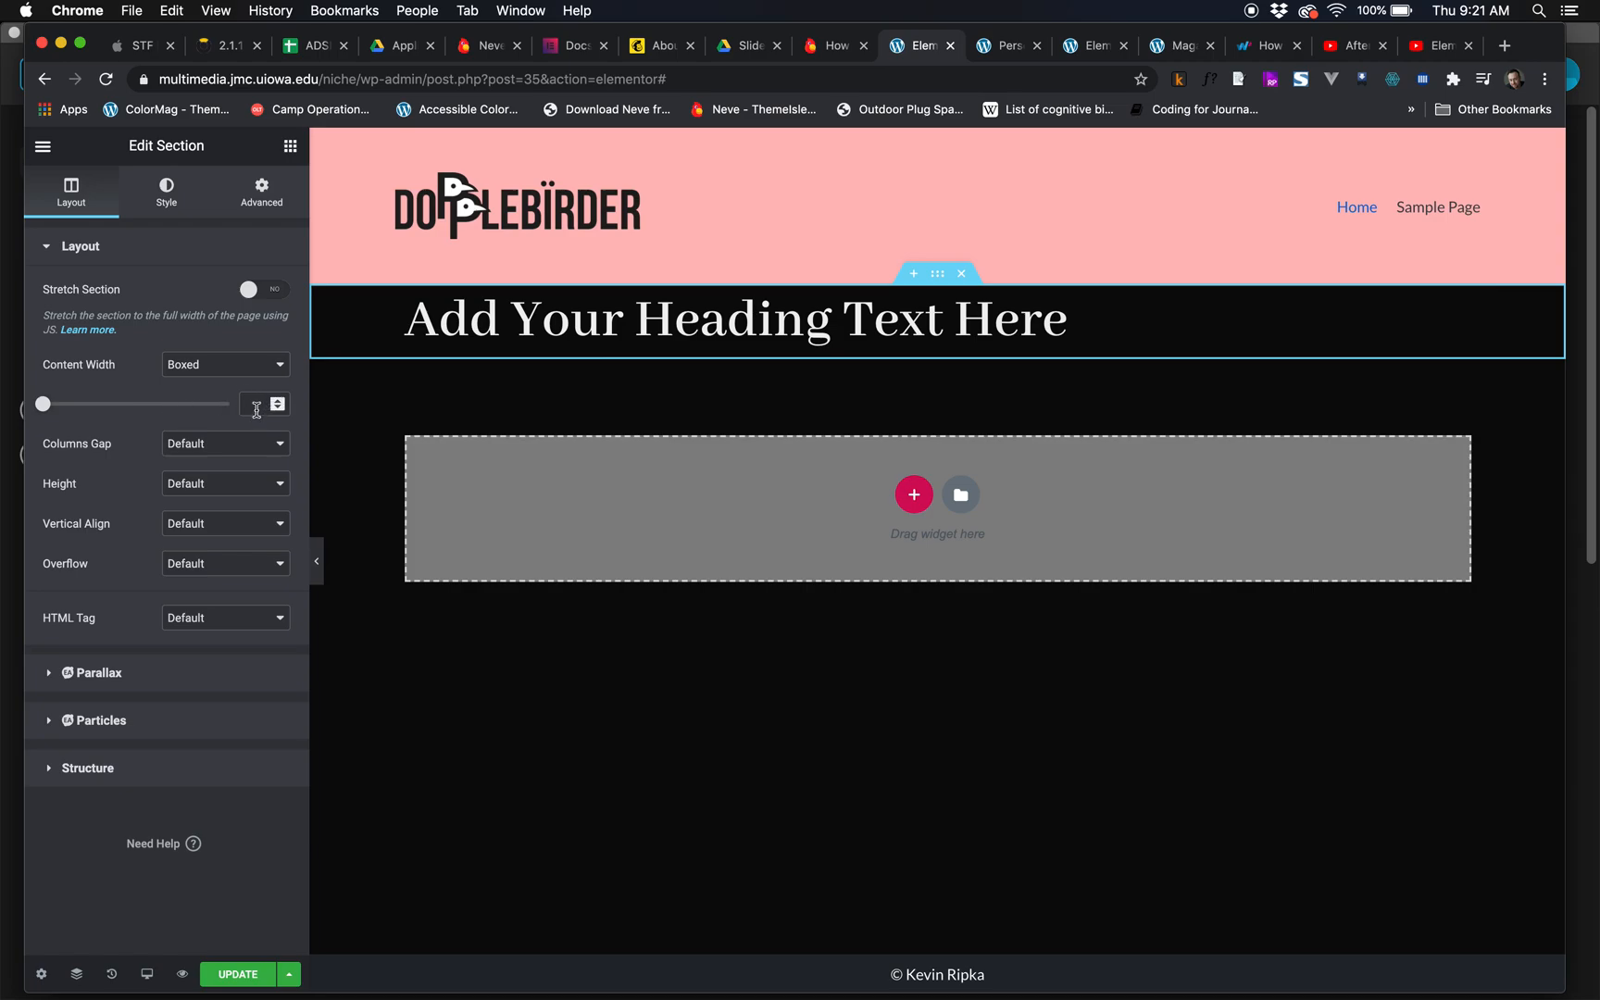
{"action": "left_click", "coordinate": [168, 205]}
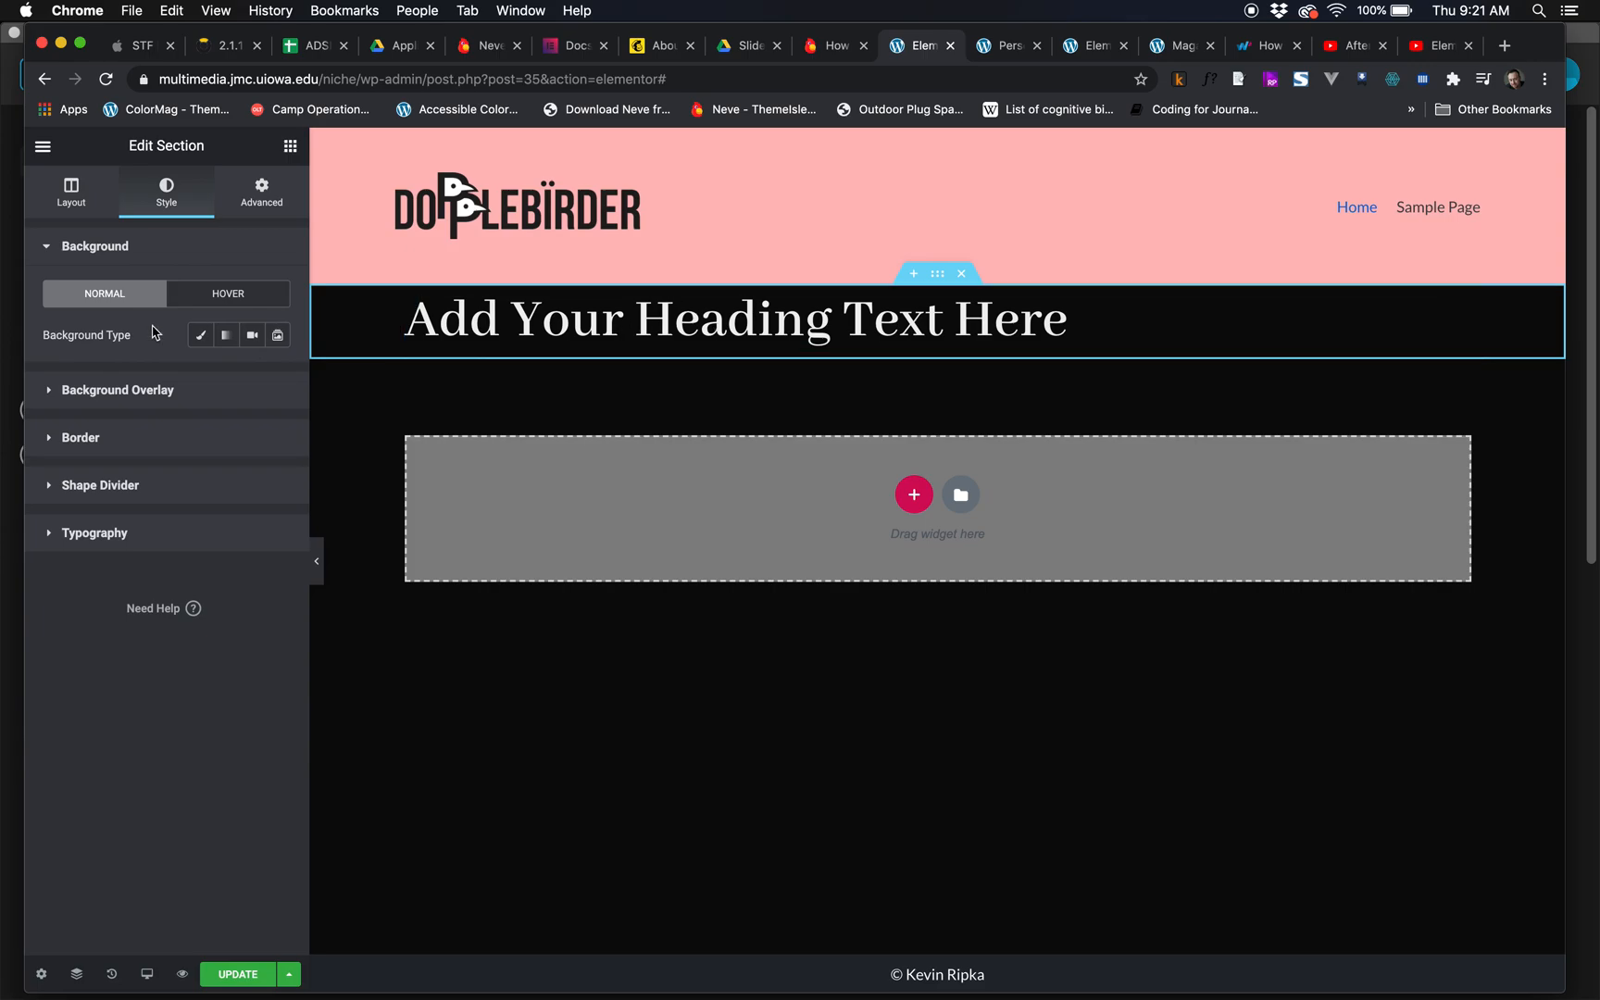
{"action": "left_click", "coordinate": [49, 393]}
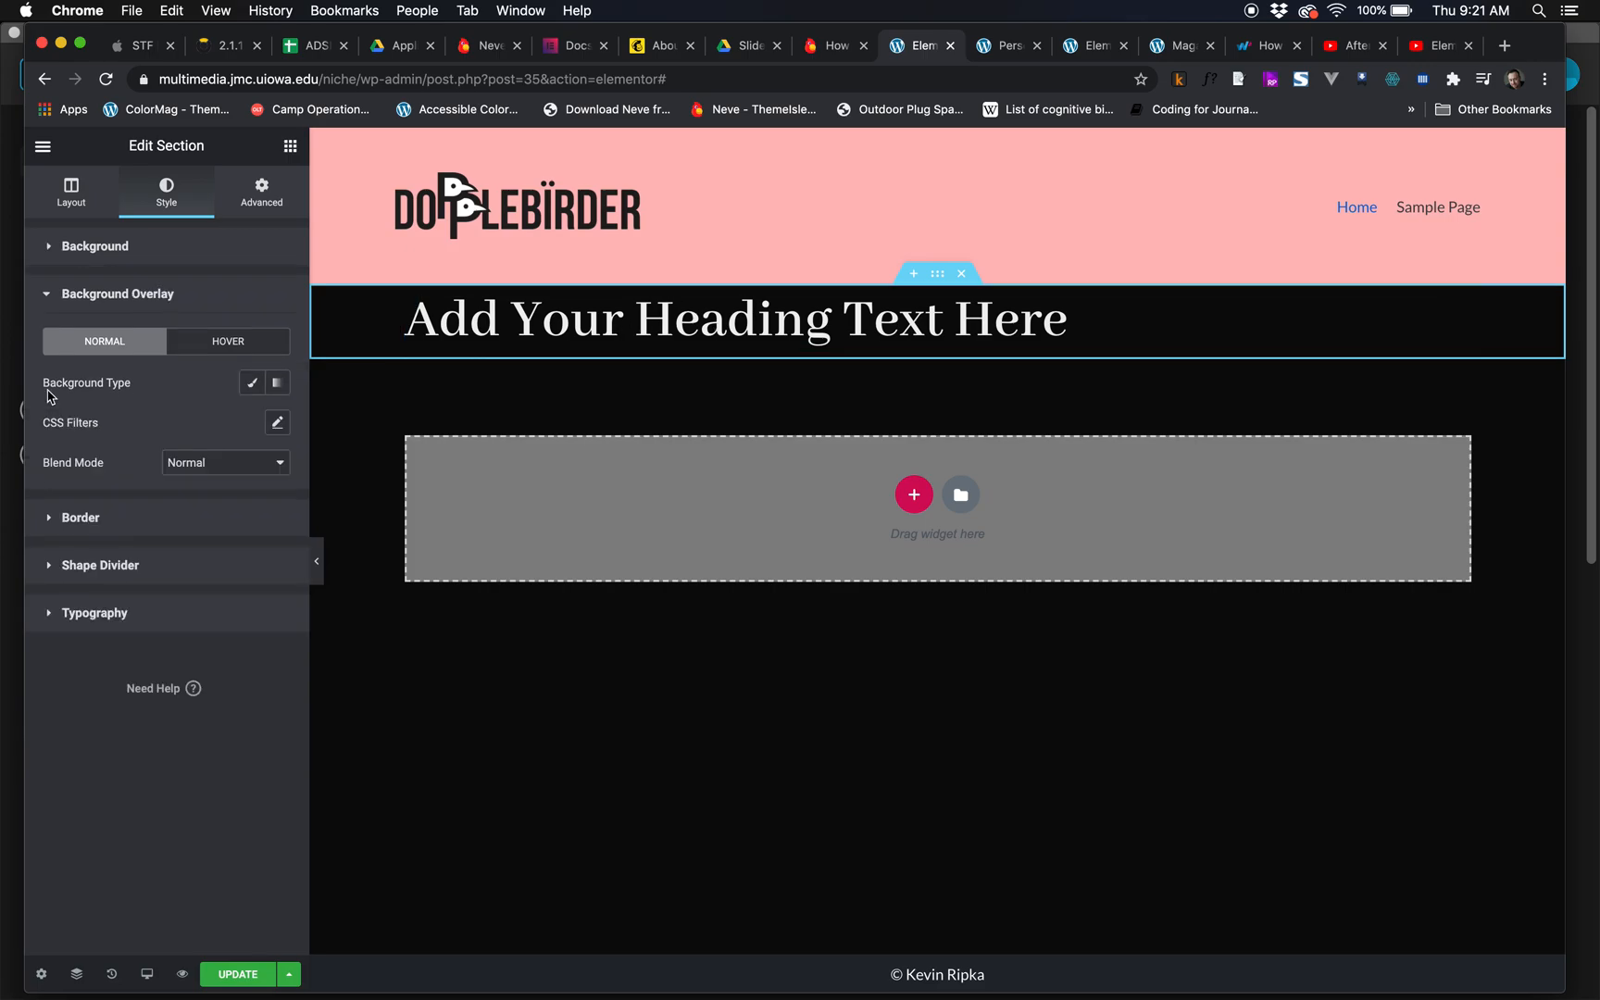
{"action": "left_click", "coordinate": [251, 382]}
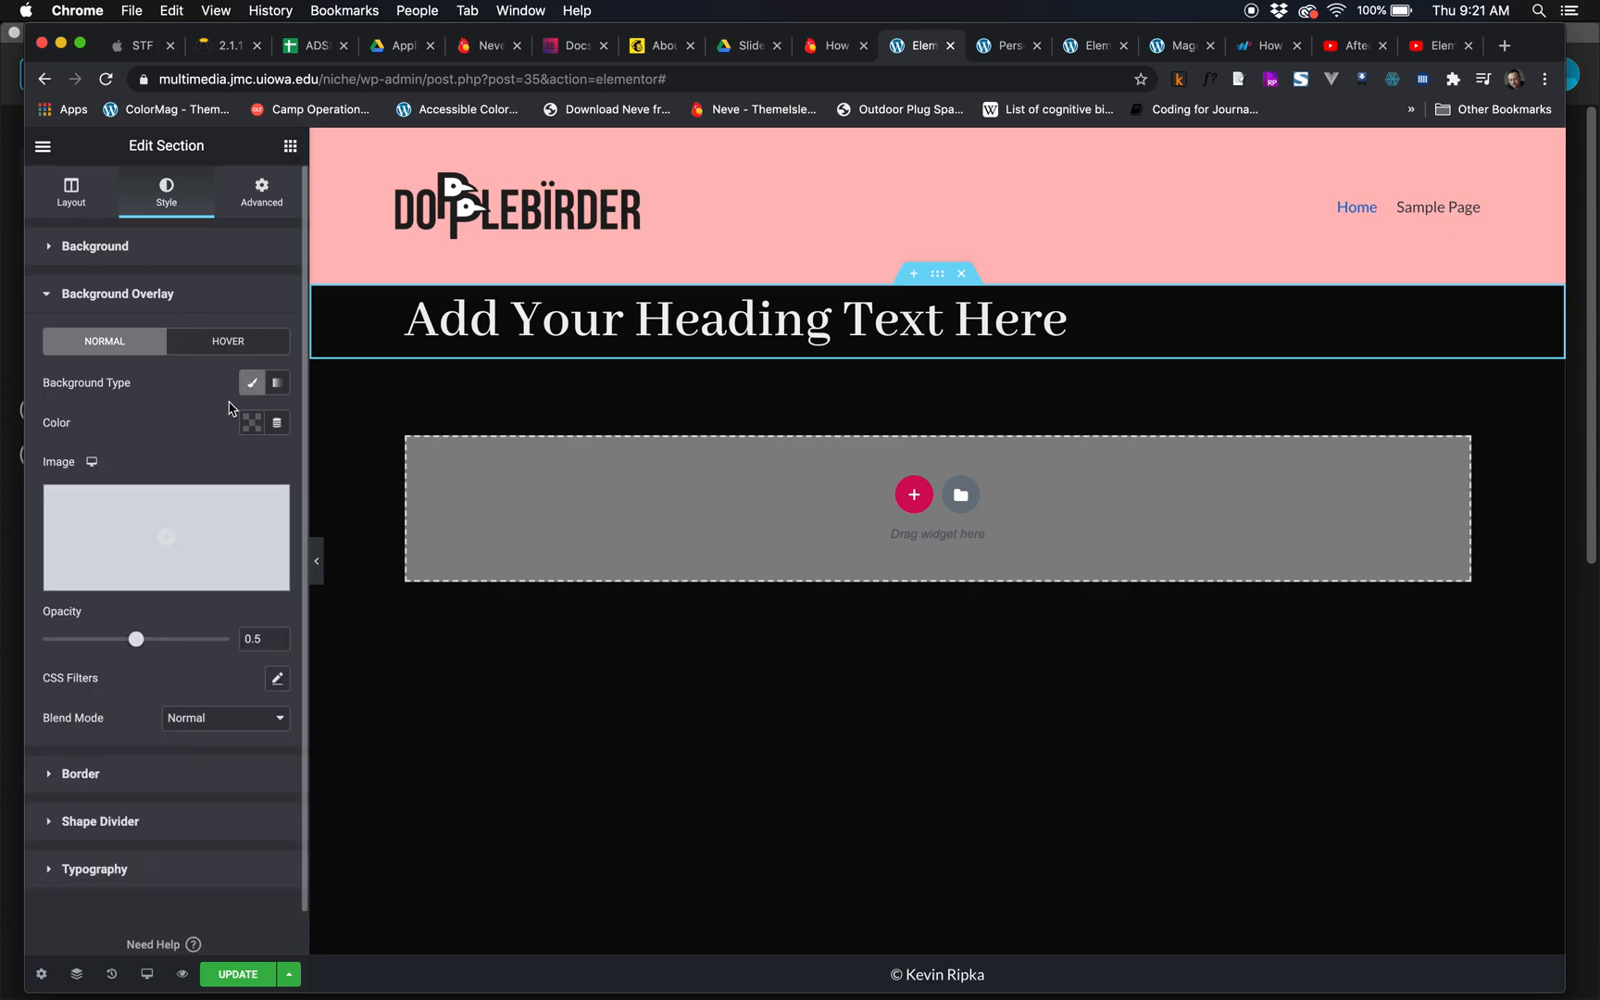
{"action": "left_click", "coordinate": [251, 422]}
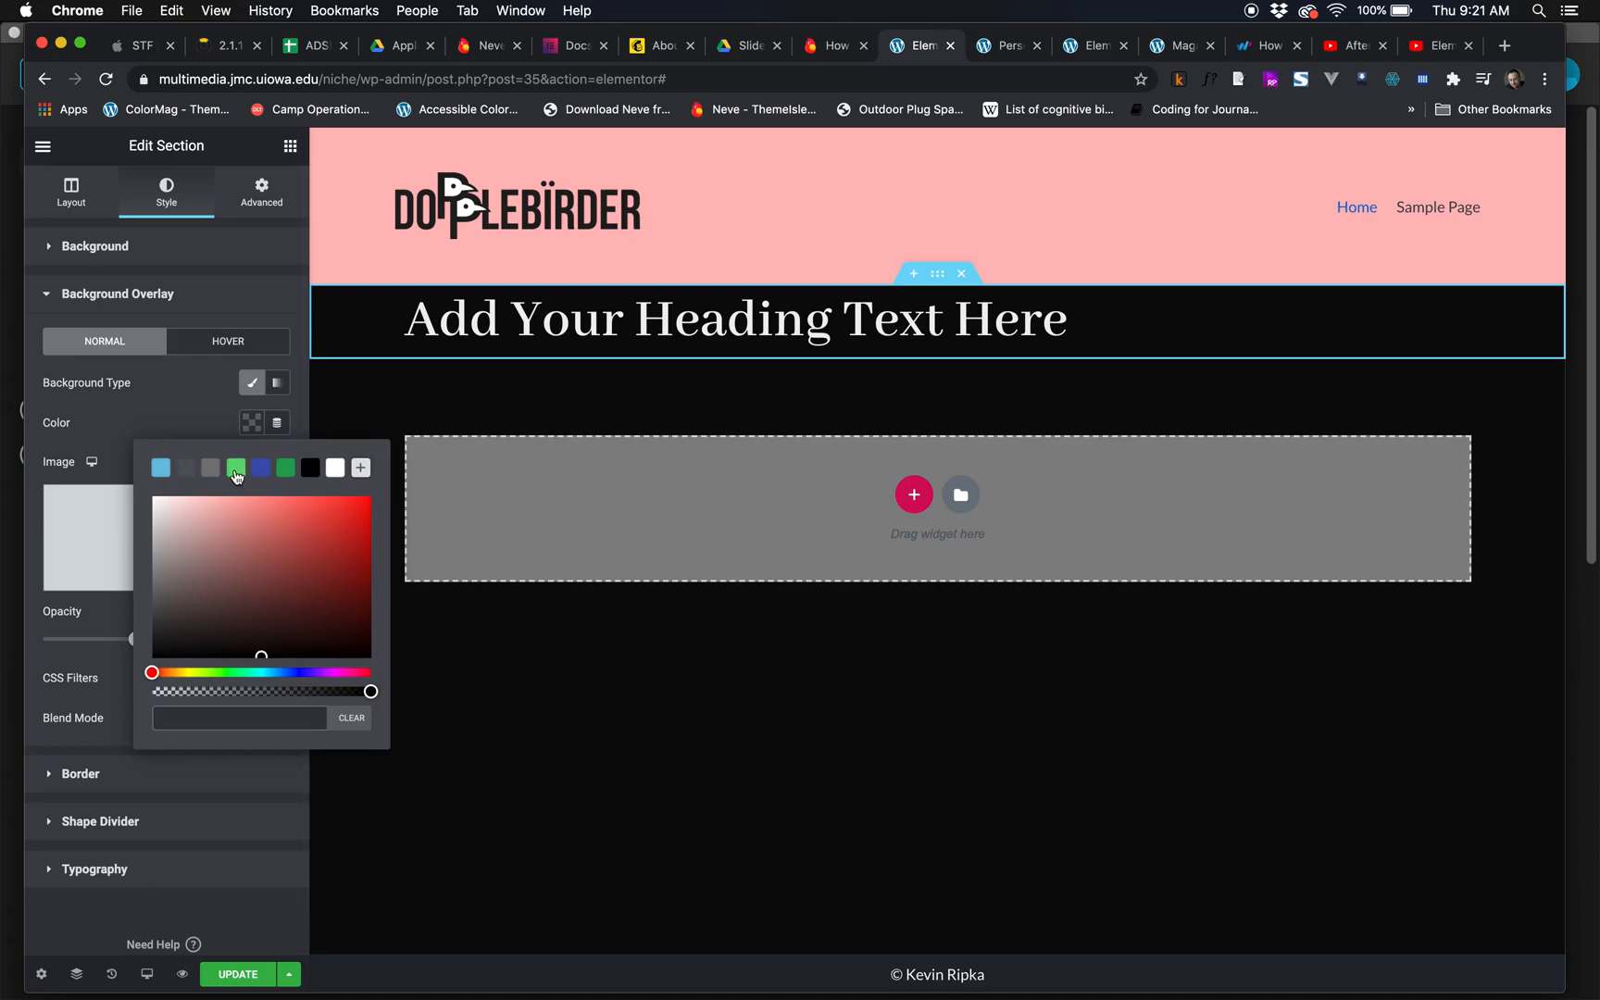
{"action": "left_click", "coordinate": [236, 468]}
{"action": "left_click", "coordinate": [689, 758]}
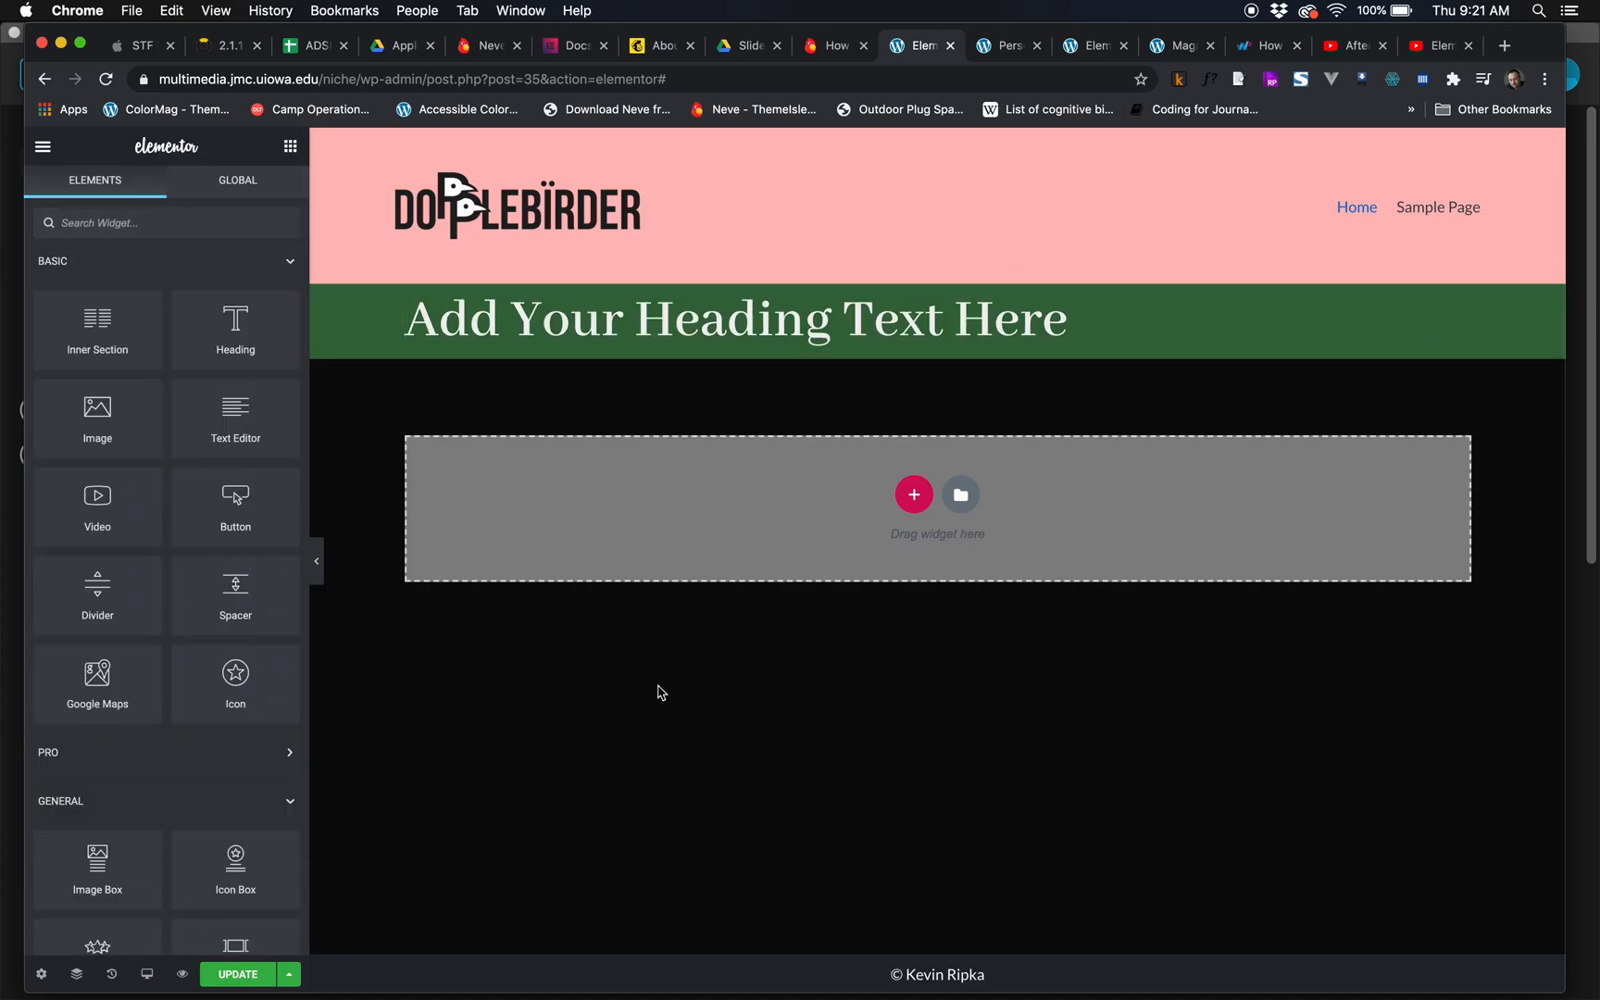
- Add a new section with three equal columns below the heading section
{"action": "left_click", "coordinate": [454, 315]}
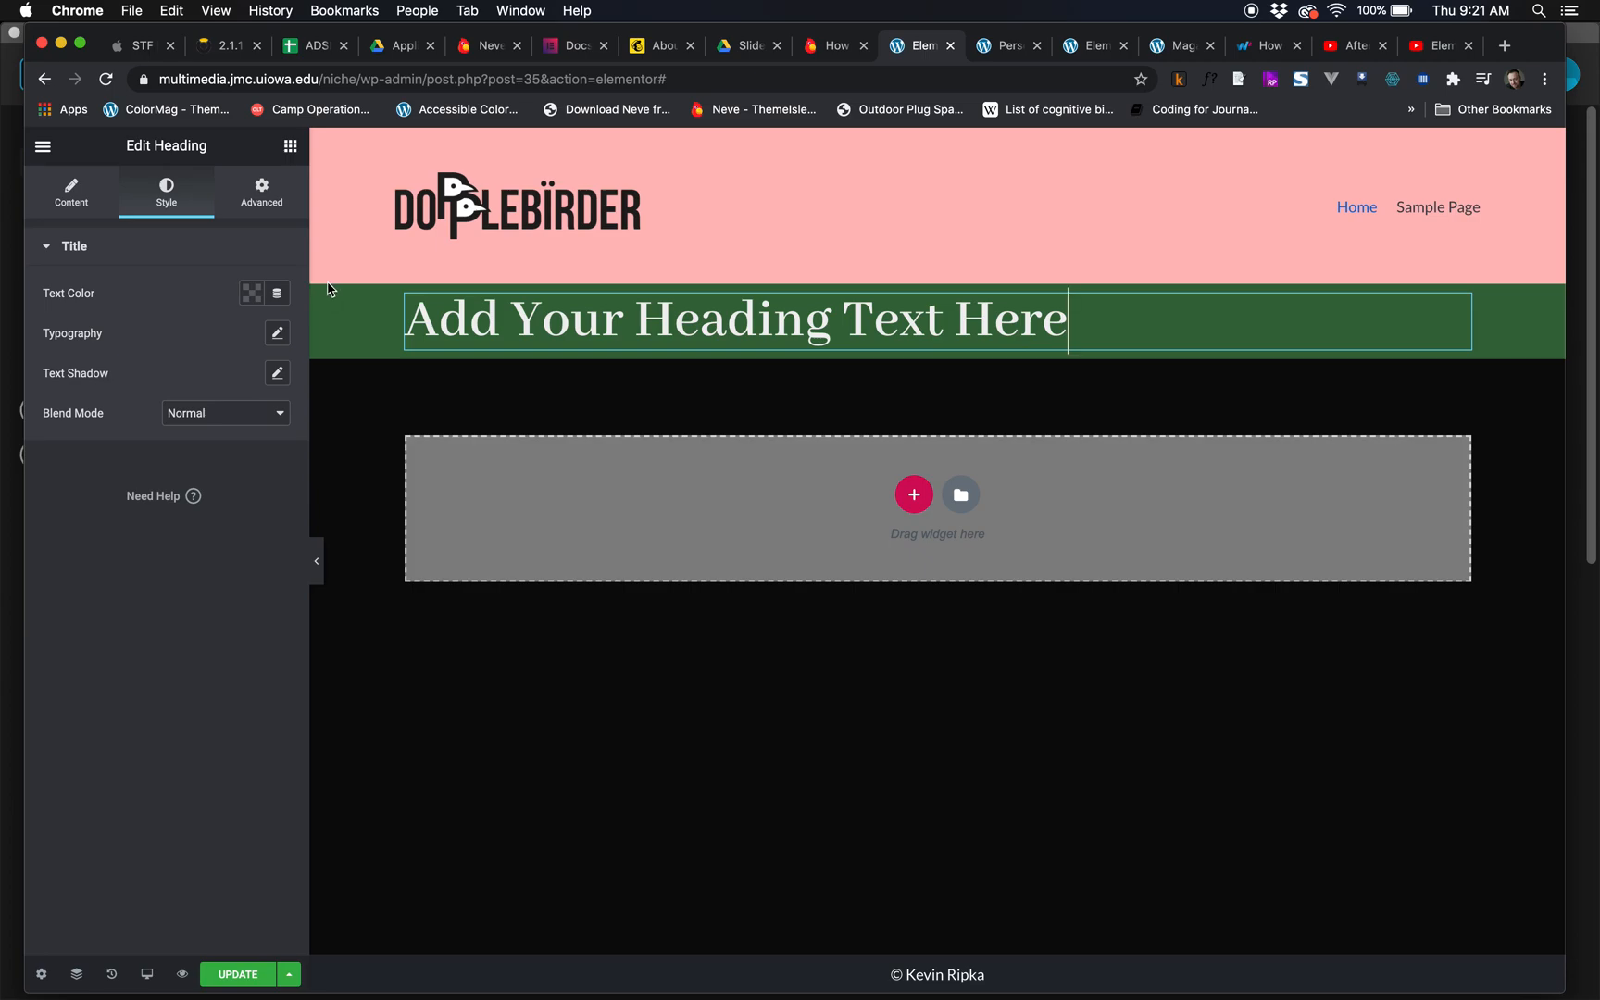
{"action": "left_click", "coordinate": [291, 147]}
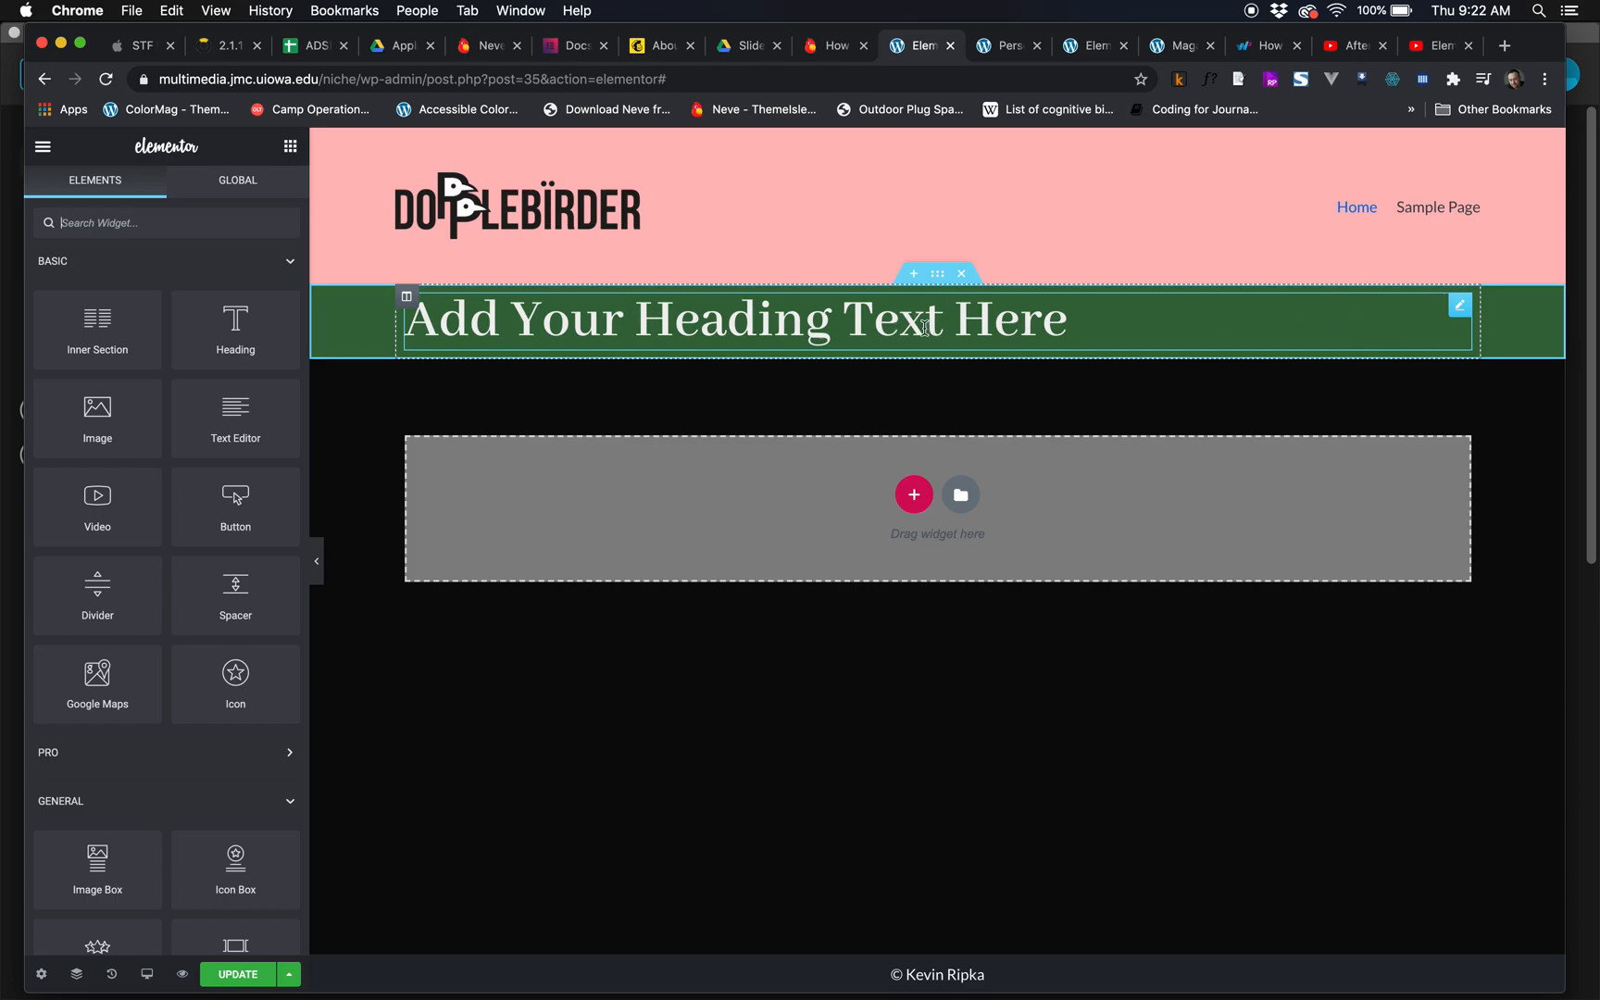
{"action": "left_click", "coordinate": [914, 497]}
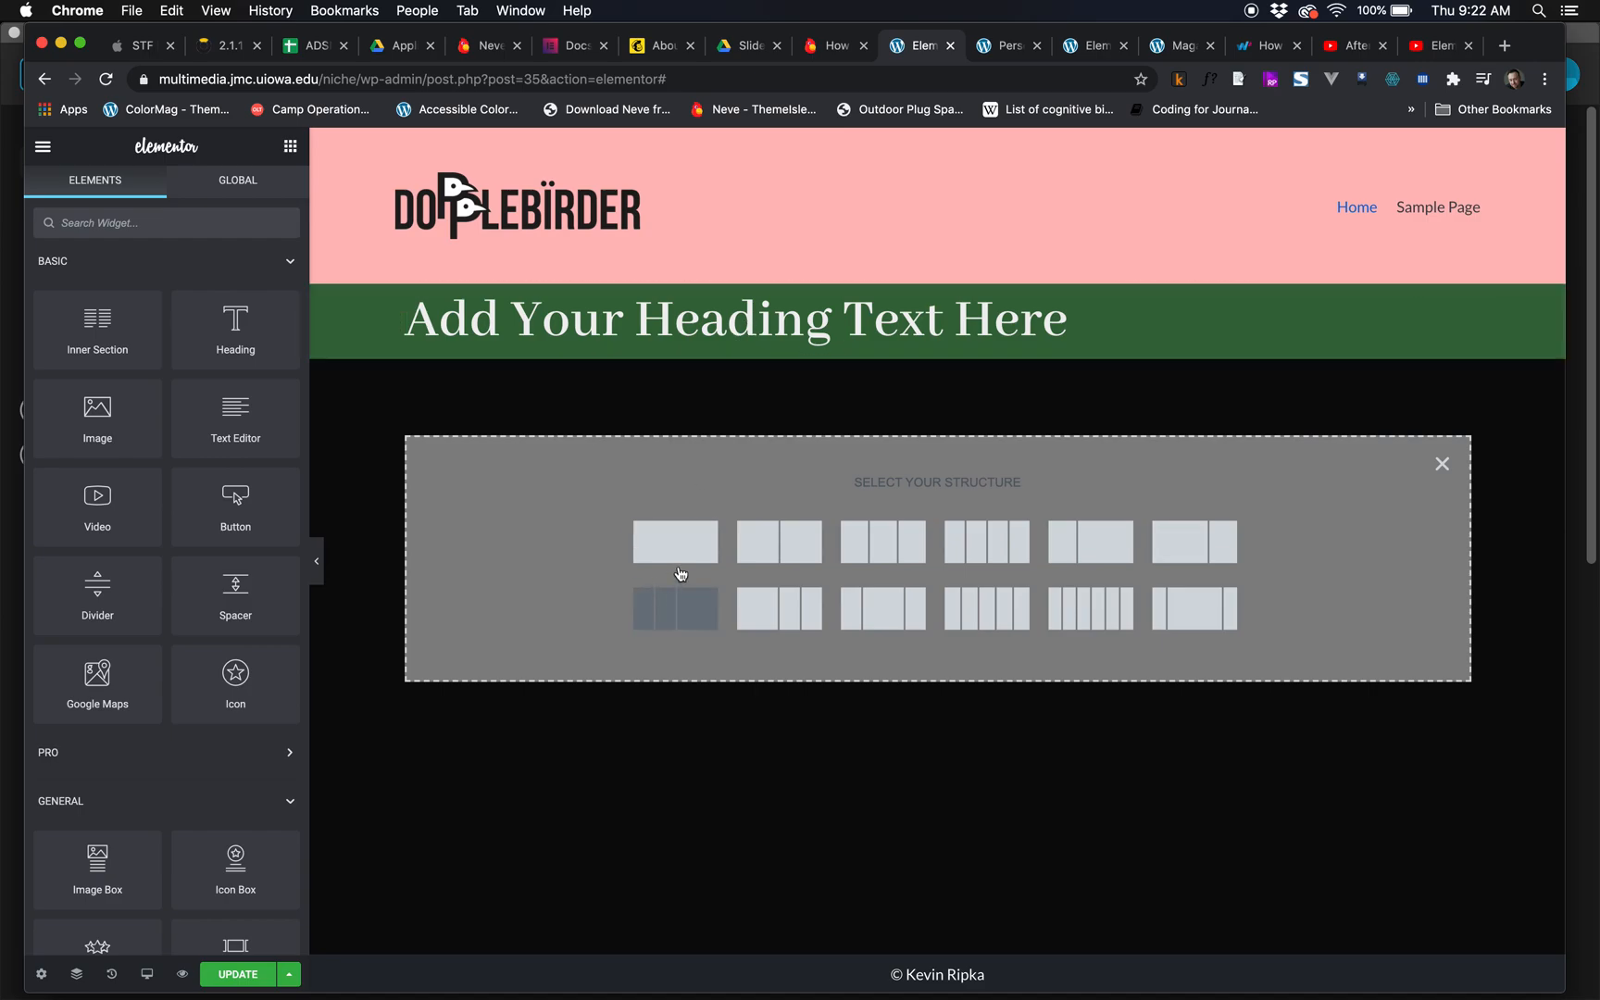
{"action": "left_click", "coordinate": [889, 556]}
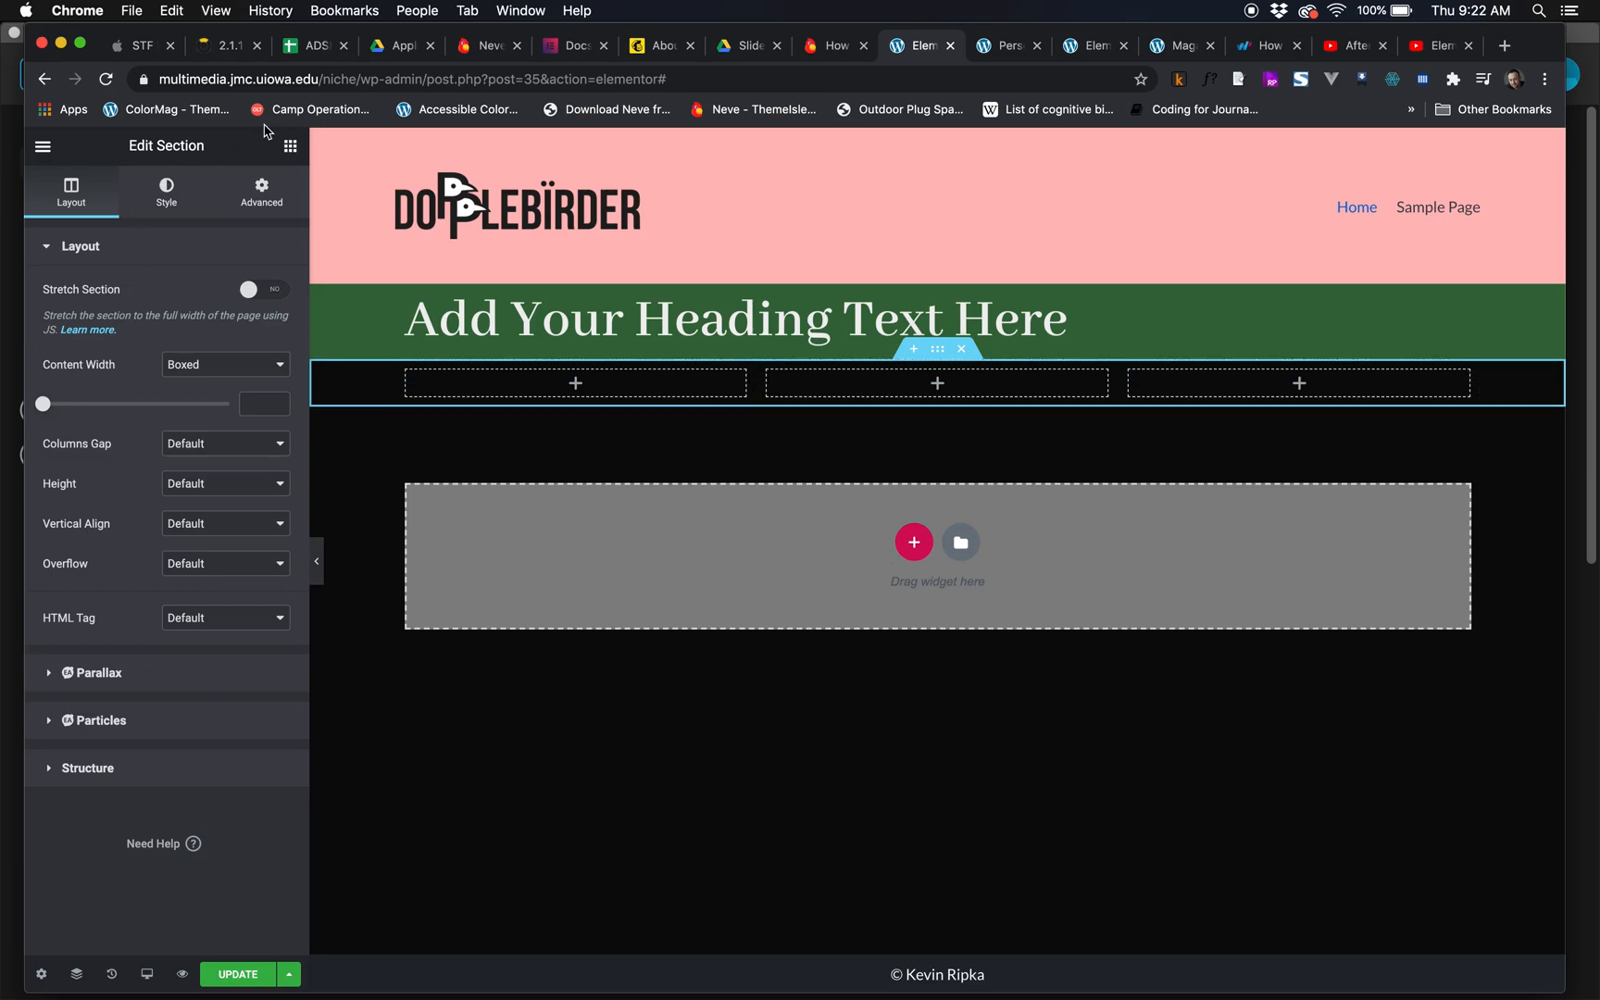
- Place an Image widget in the first column and fill it with the bluebird photo from the media library
{"action": "left_click", "coordinate": [290, 146]}
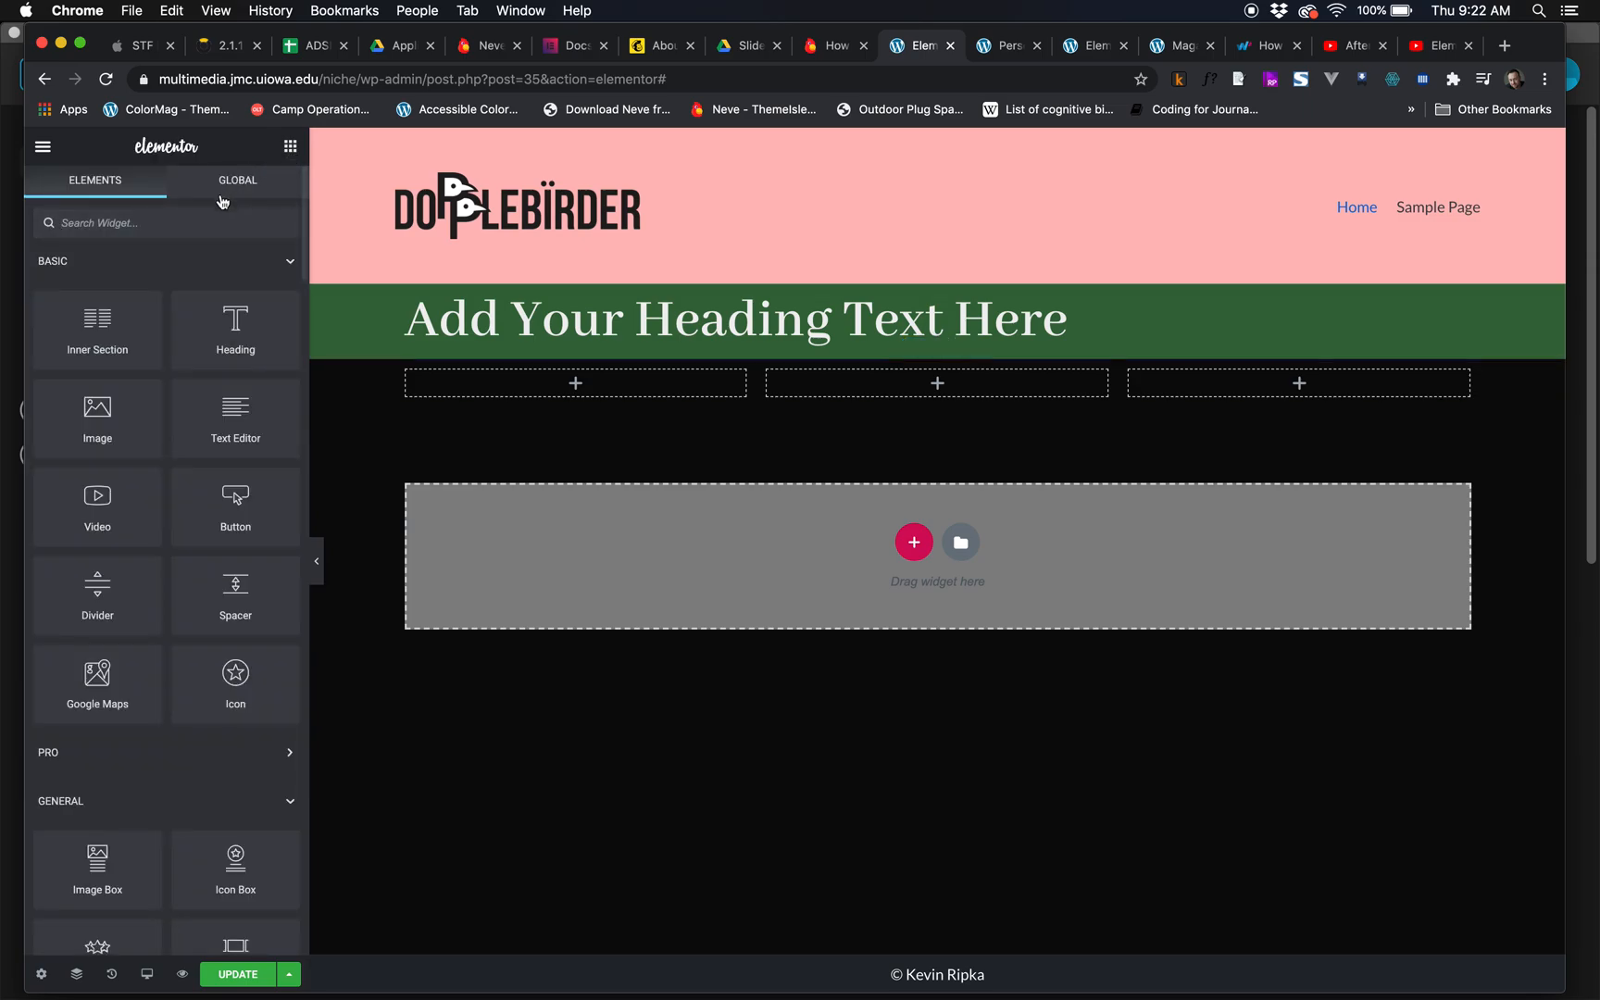
{"action": "scroll", "coordinate": [185, 556], "scroll_direction": "down", "scroll_amount": 1}
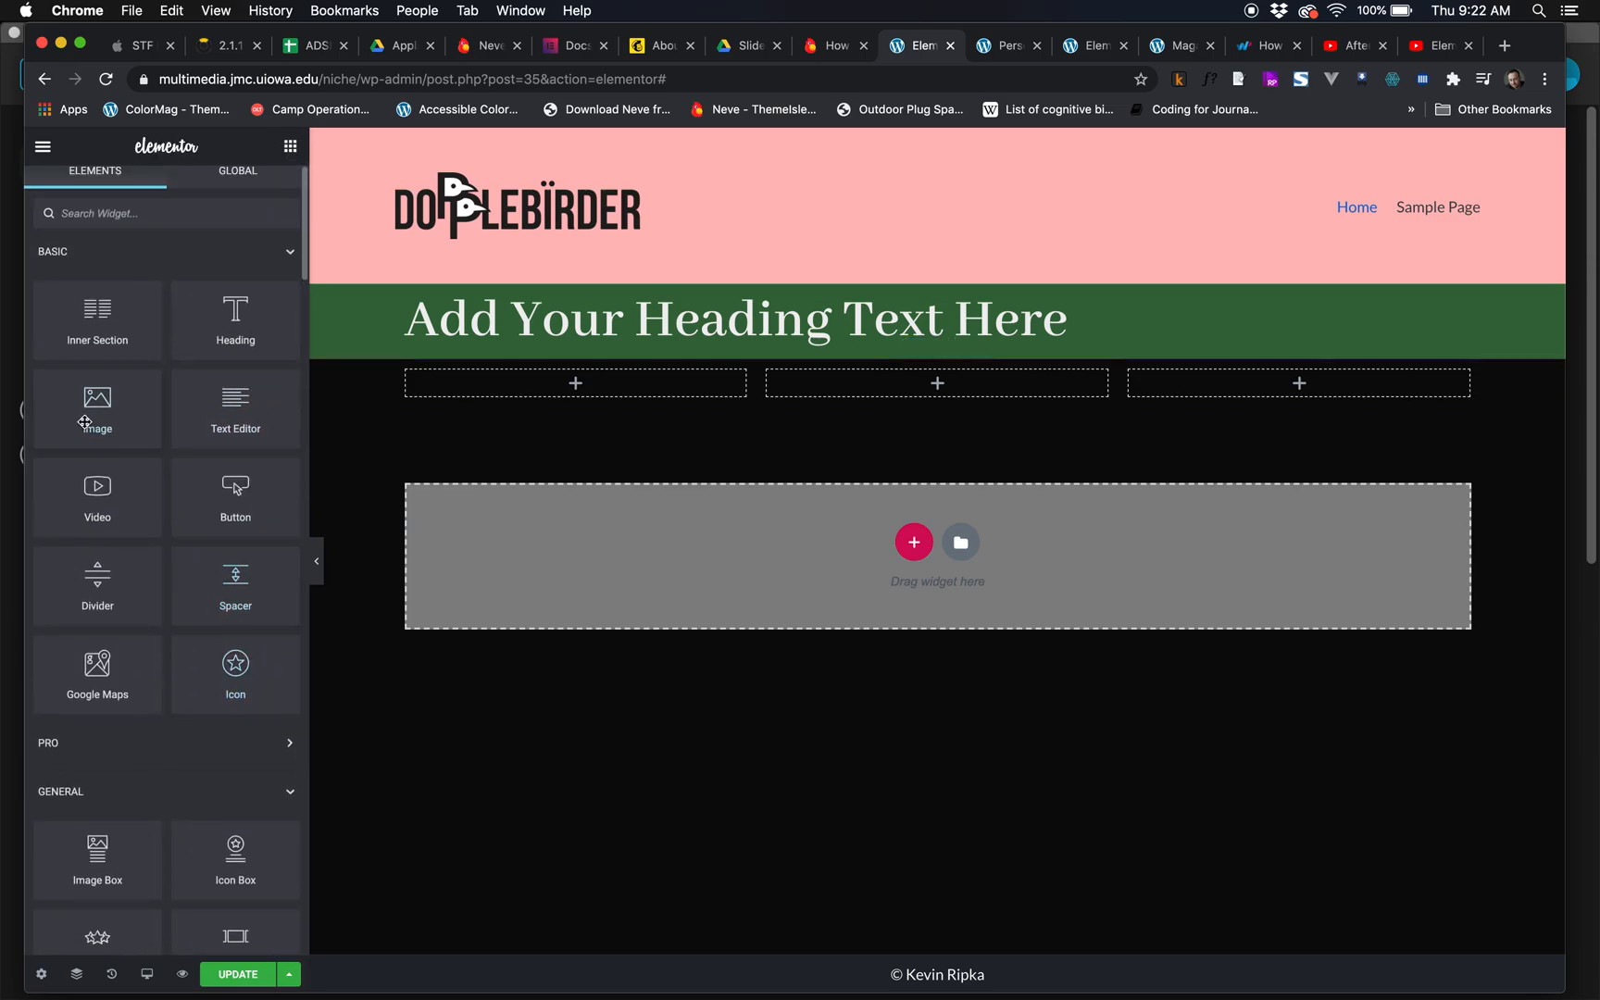
{"action": "left_click_drag", "start_coordinate": [83, 420], "coordinate": [457, 396]}
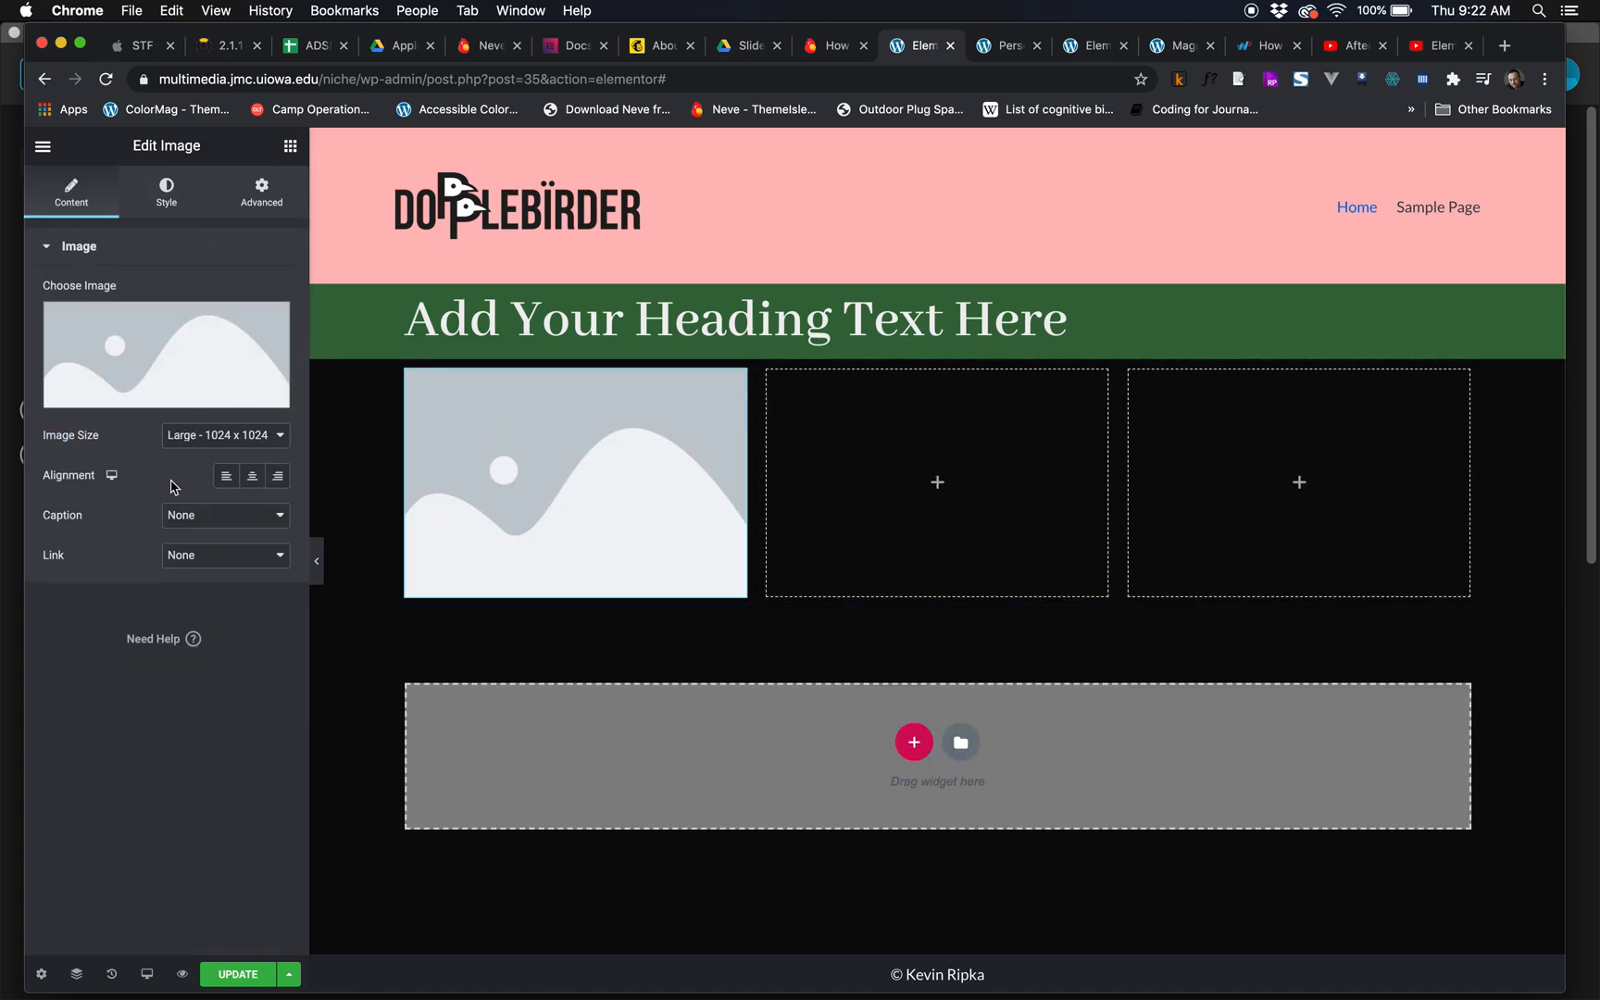
{"action": "mouse_move", "coordinate": [153, 347]}
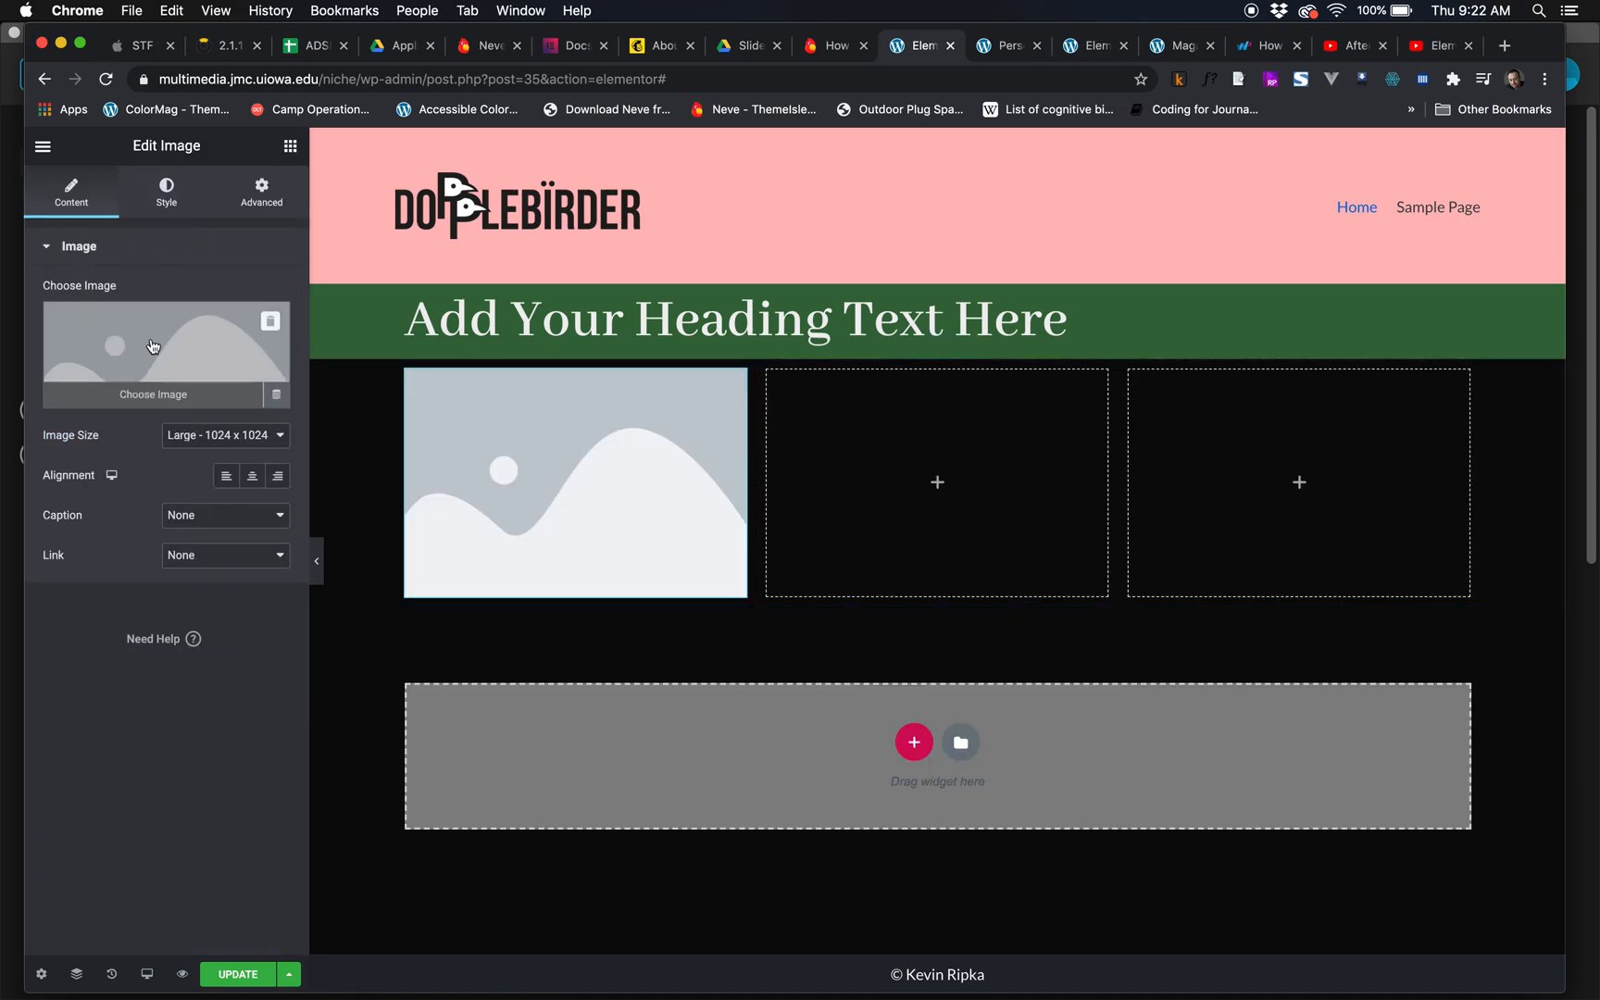
{"action": "left_click", "coordinate": [154, 396]}
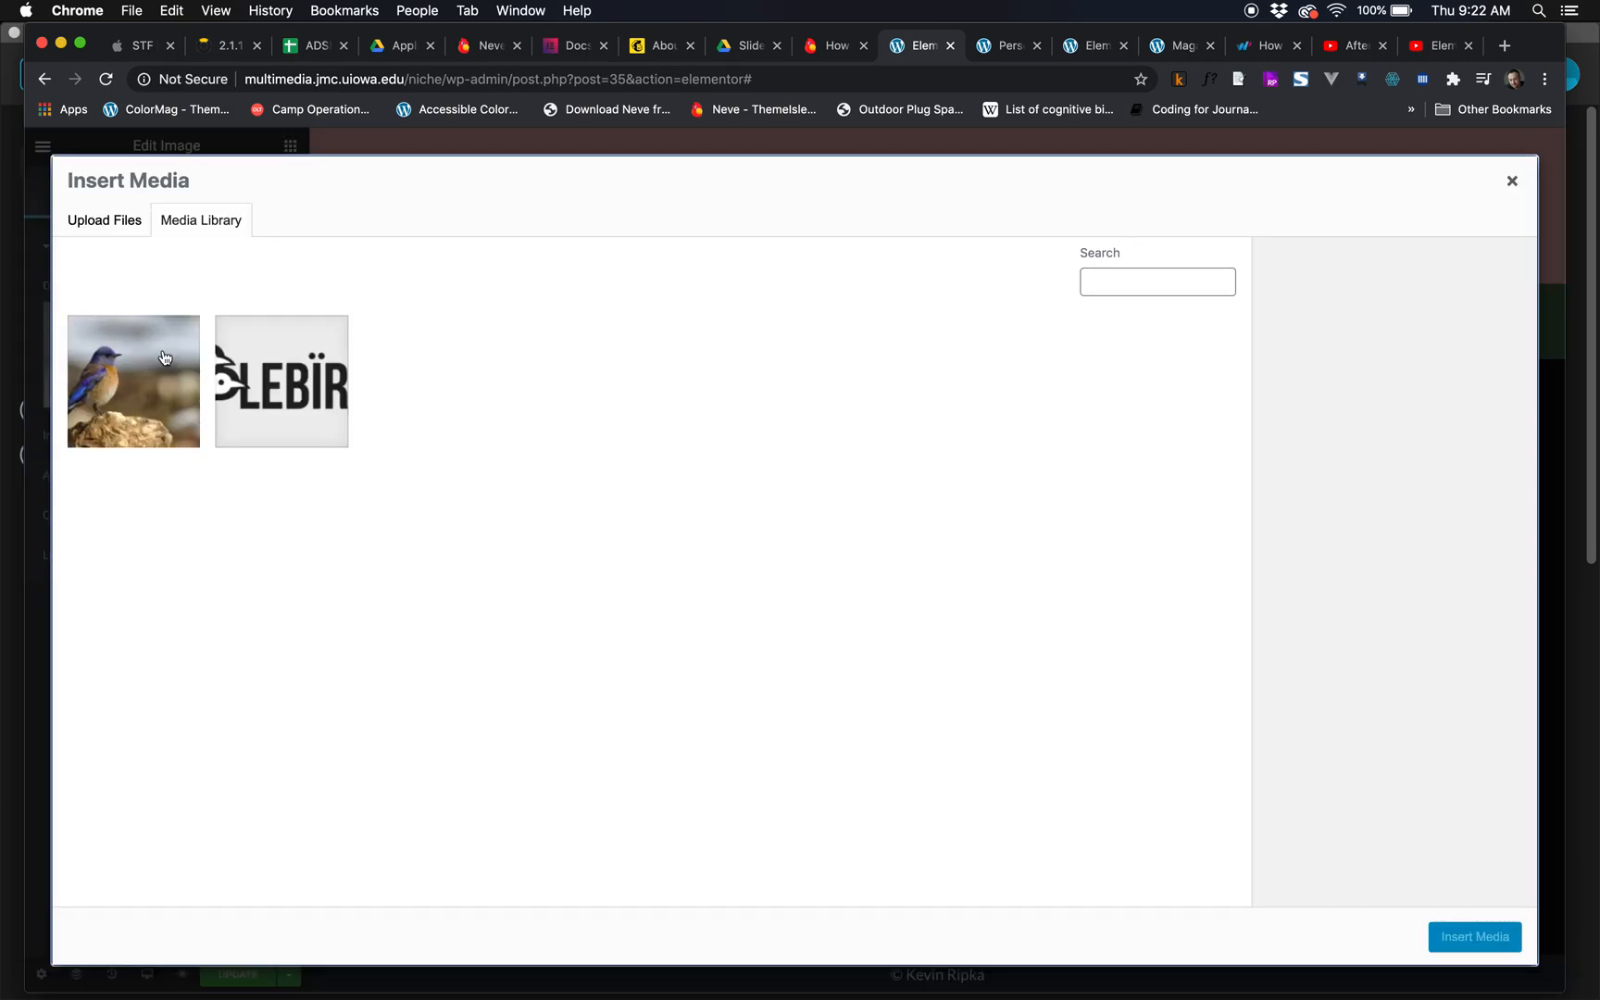
{"action": "left_click", "coordinate": [158, 358]}
{"action": "left_click", "coordinate": [1475, 937]}
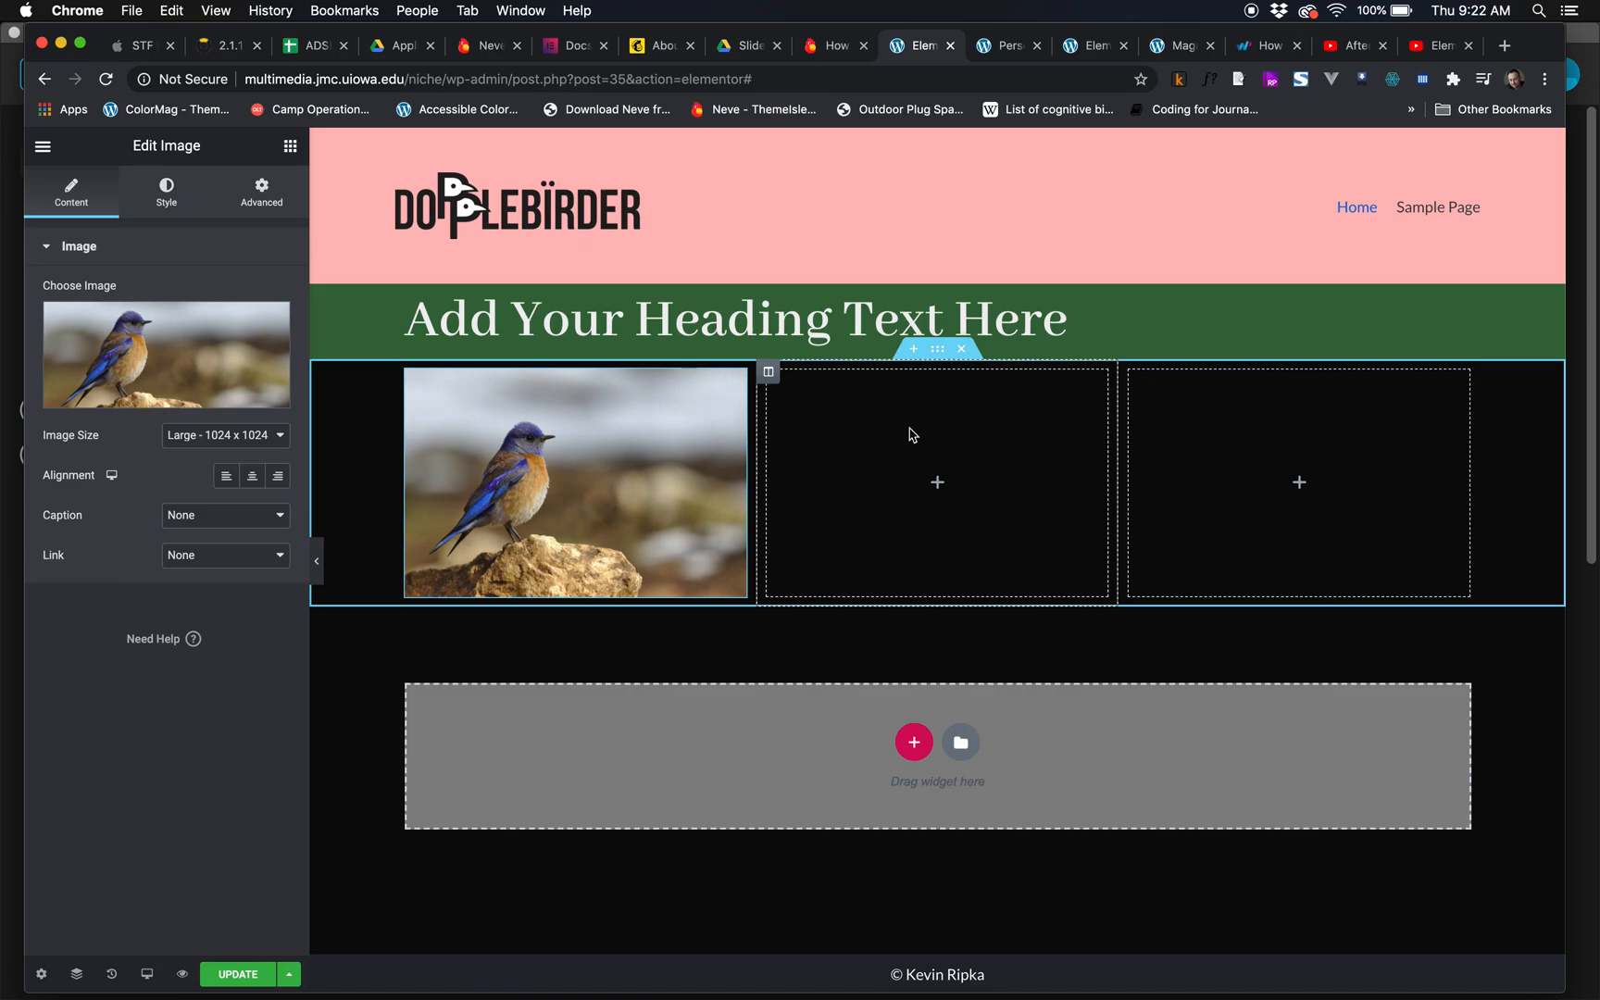
- Add a Testimonial widget to the middle column of the three-column section
{"action": "left_click", "coordinate": [293, 148]}
{"action": "scroll", "coordinate": [251, 424], "scroll_direction": "down", "scroll_amount": 1}
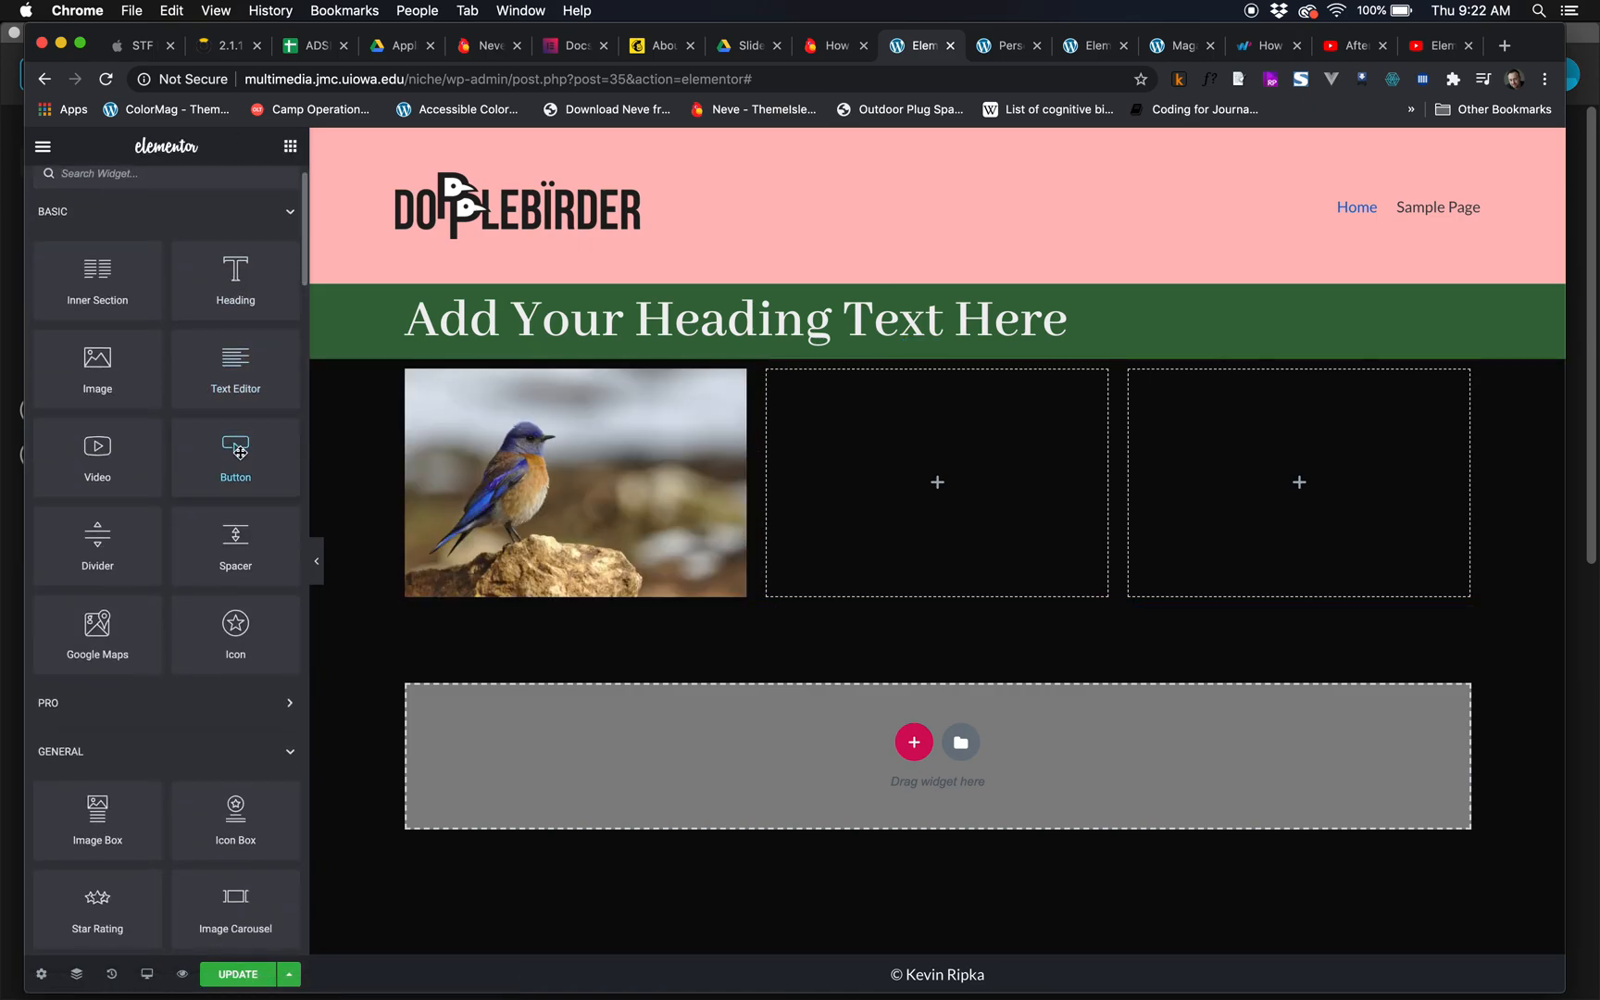
{"action": "scroll", "coordinate": [239, 452], "scroll_direction": "down", "scroll_amount": 2}
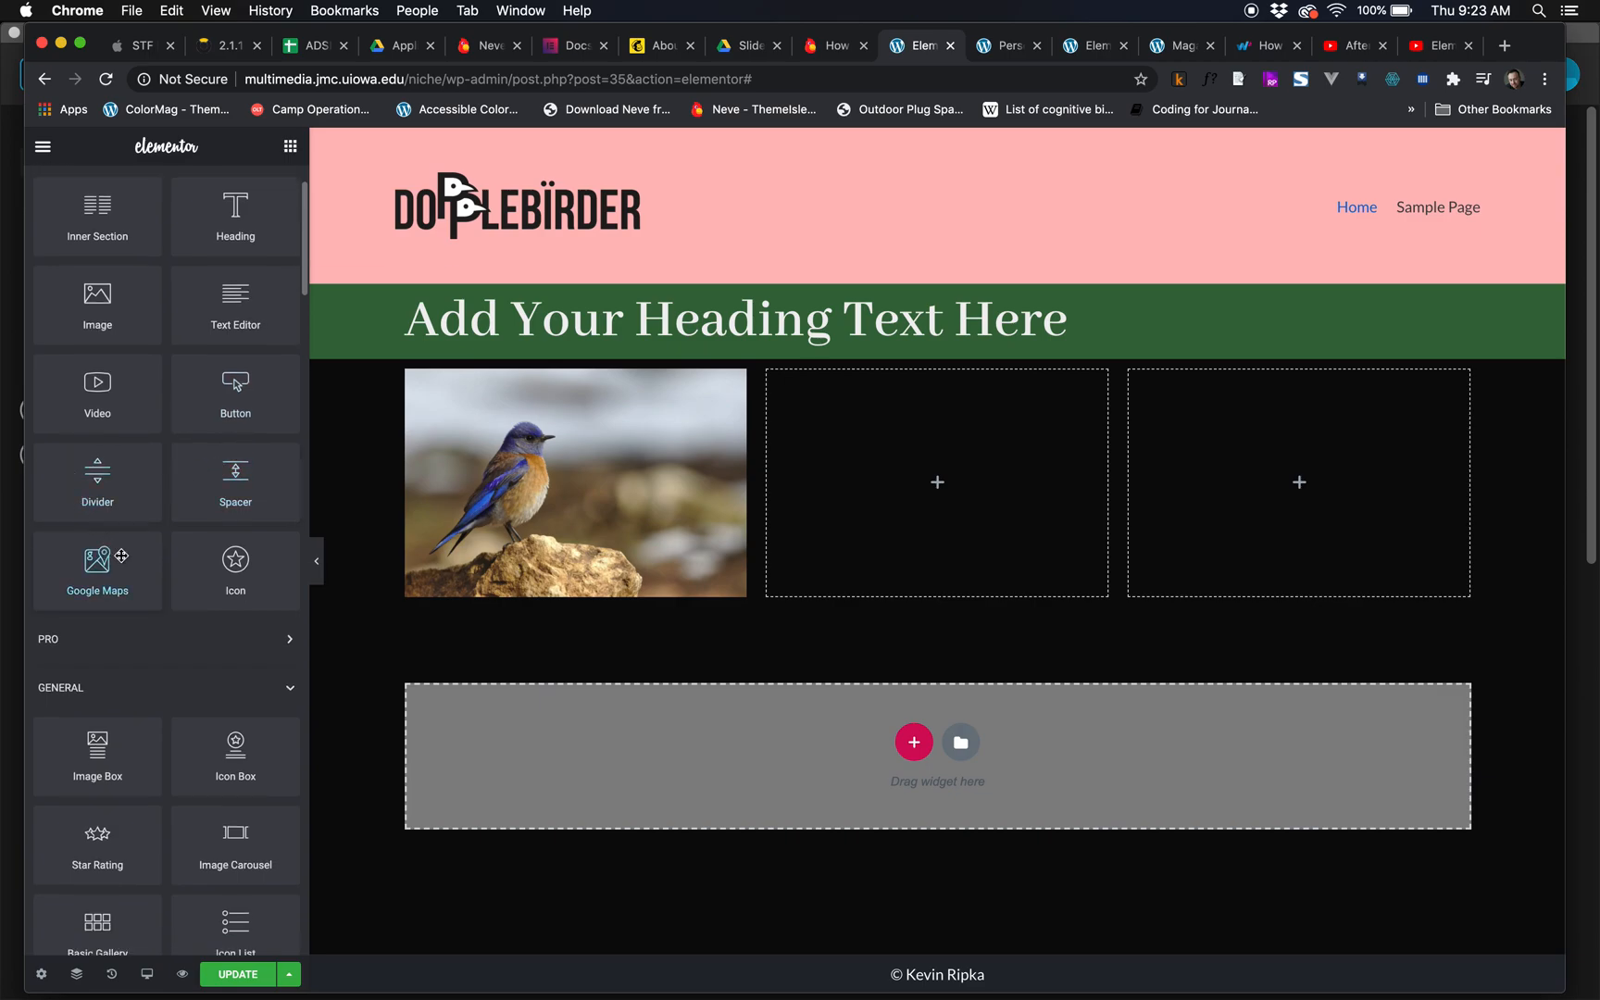
{"action": "scroll", "coordinate": [197, 551], "scroll_direction": "down", "scroll_amount": 5}
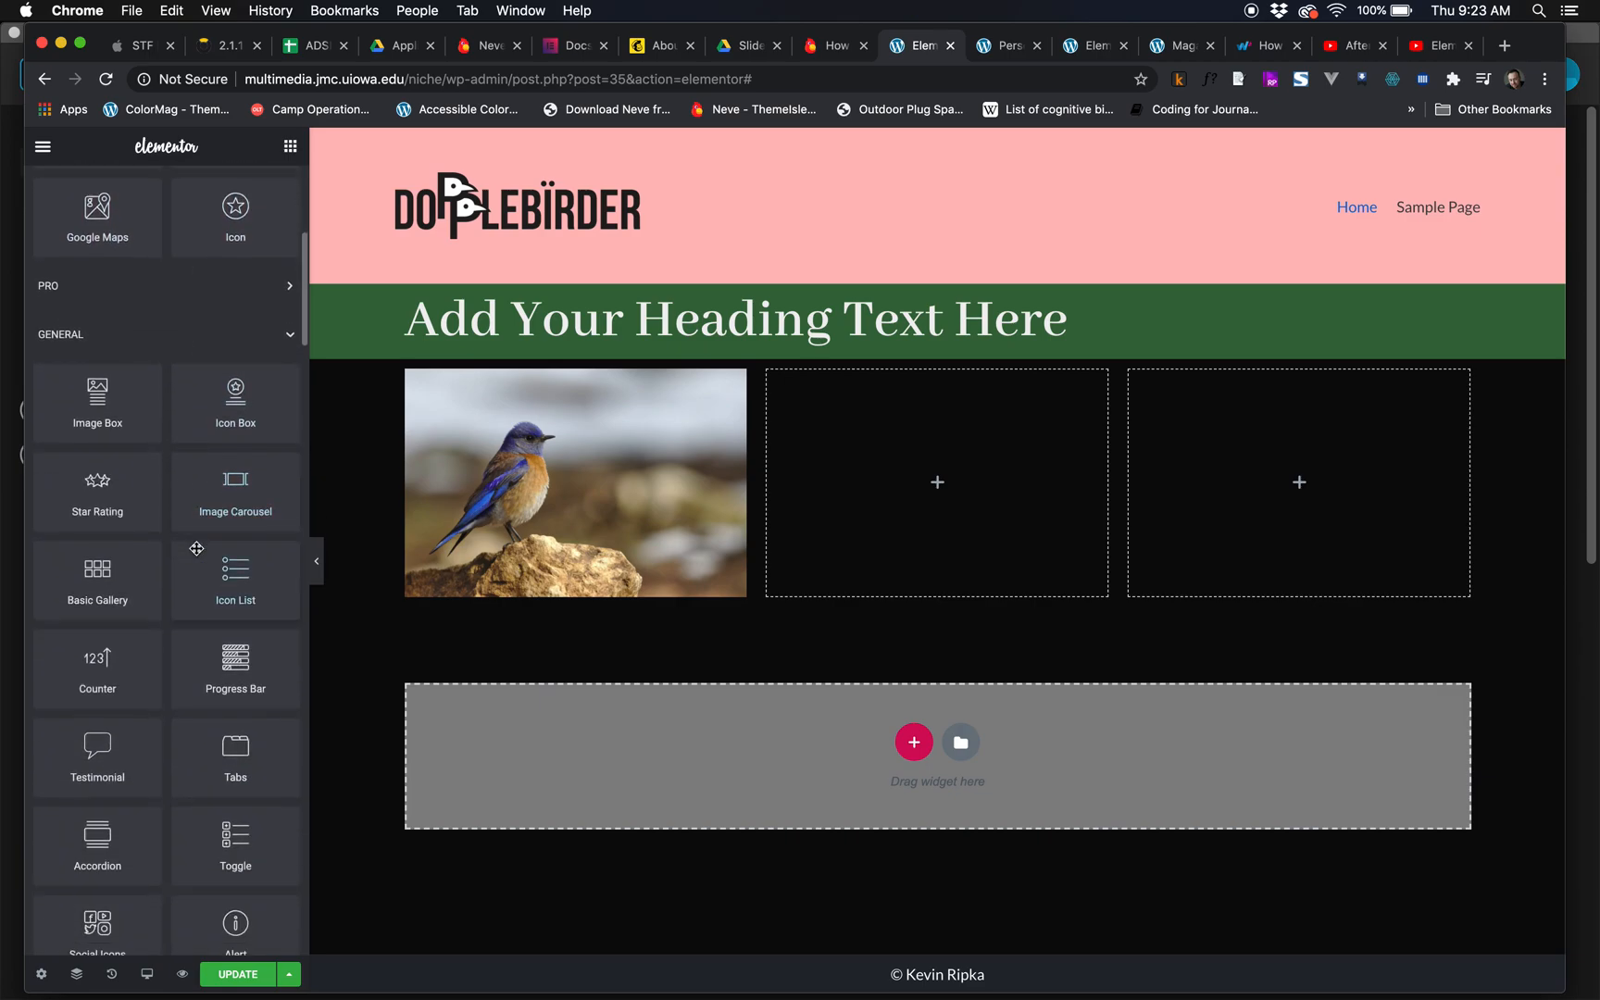
{"action": "scroll", "coordinate": [197, 549], "scroll_direction": "down", "scroll_amount": 1}
{"action": "scroll", "coordinate": [104, 567], "scroll_direction": "down", "scroll_amount": 2}
{"action": "left_click_drag", "start_coordinate": [99, 643], "coordinate": [954, 454]}
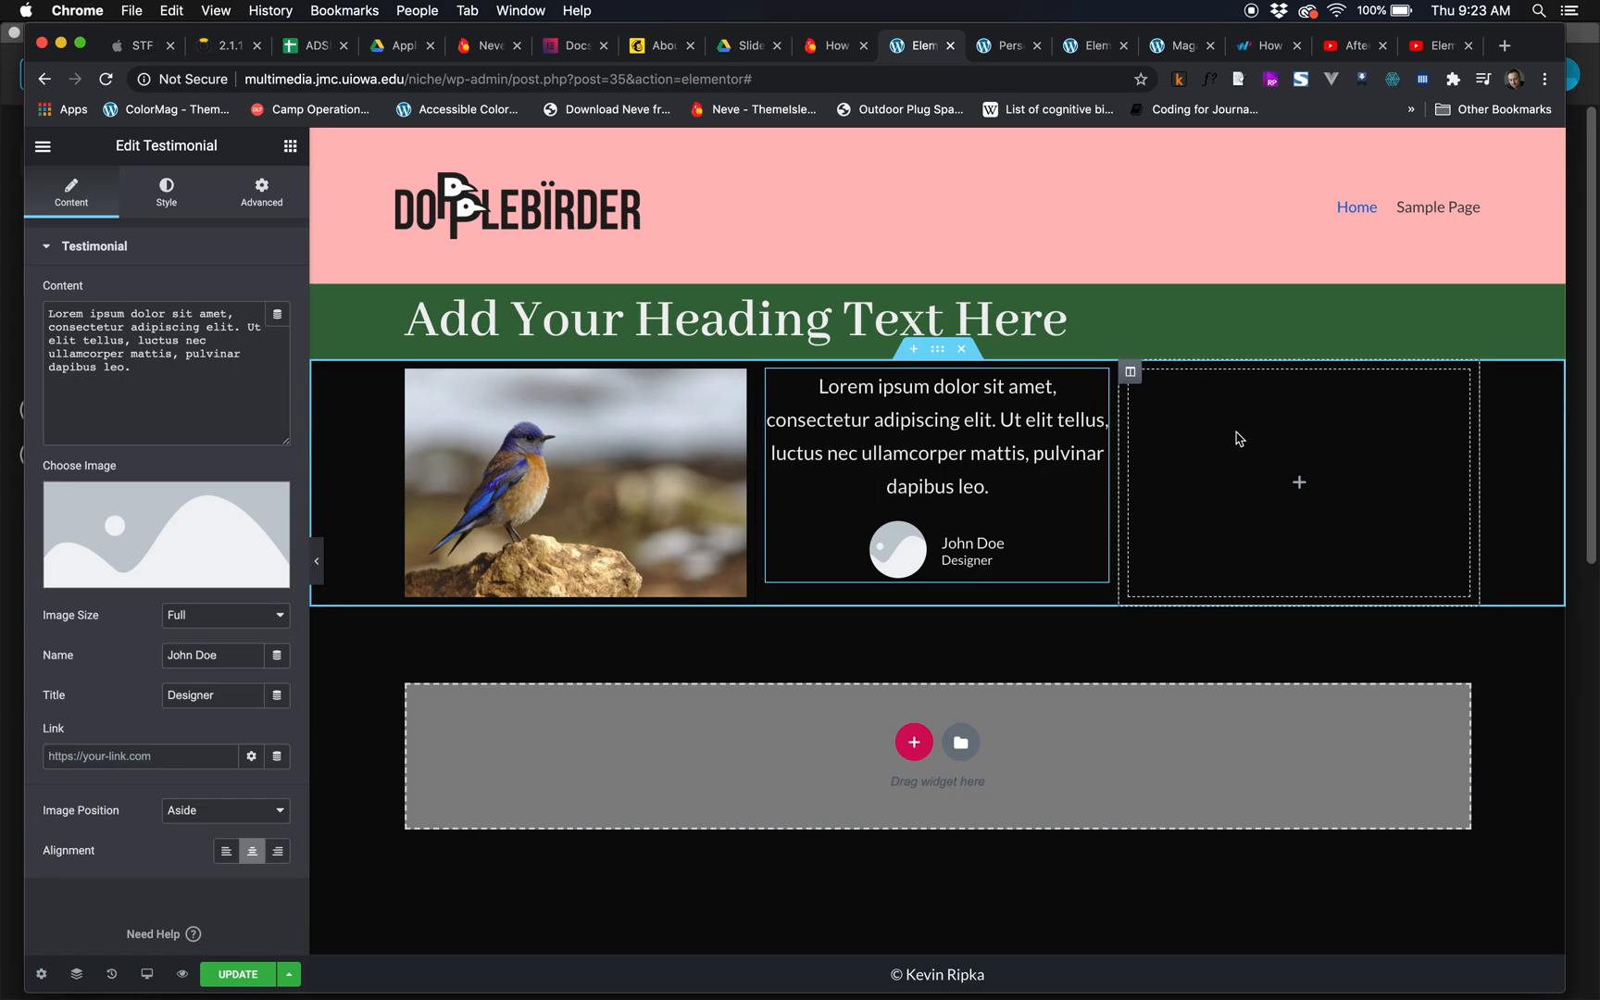
- Add a Social Icons widget to the empty third column of the three-column section
{"action": "left_click", "coordinate": [291, 147]}
{"action": "scroll", "coordinate": [242, 472], "scroll_direction": "down", "scroll_amount": 5}
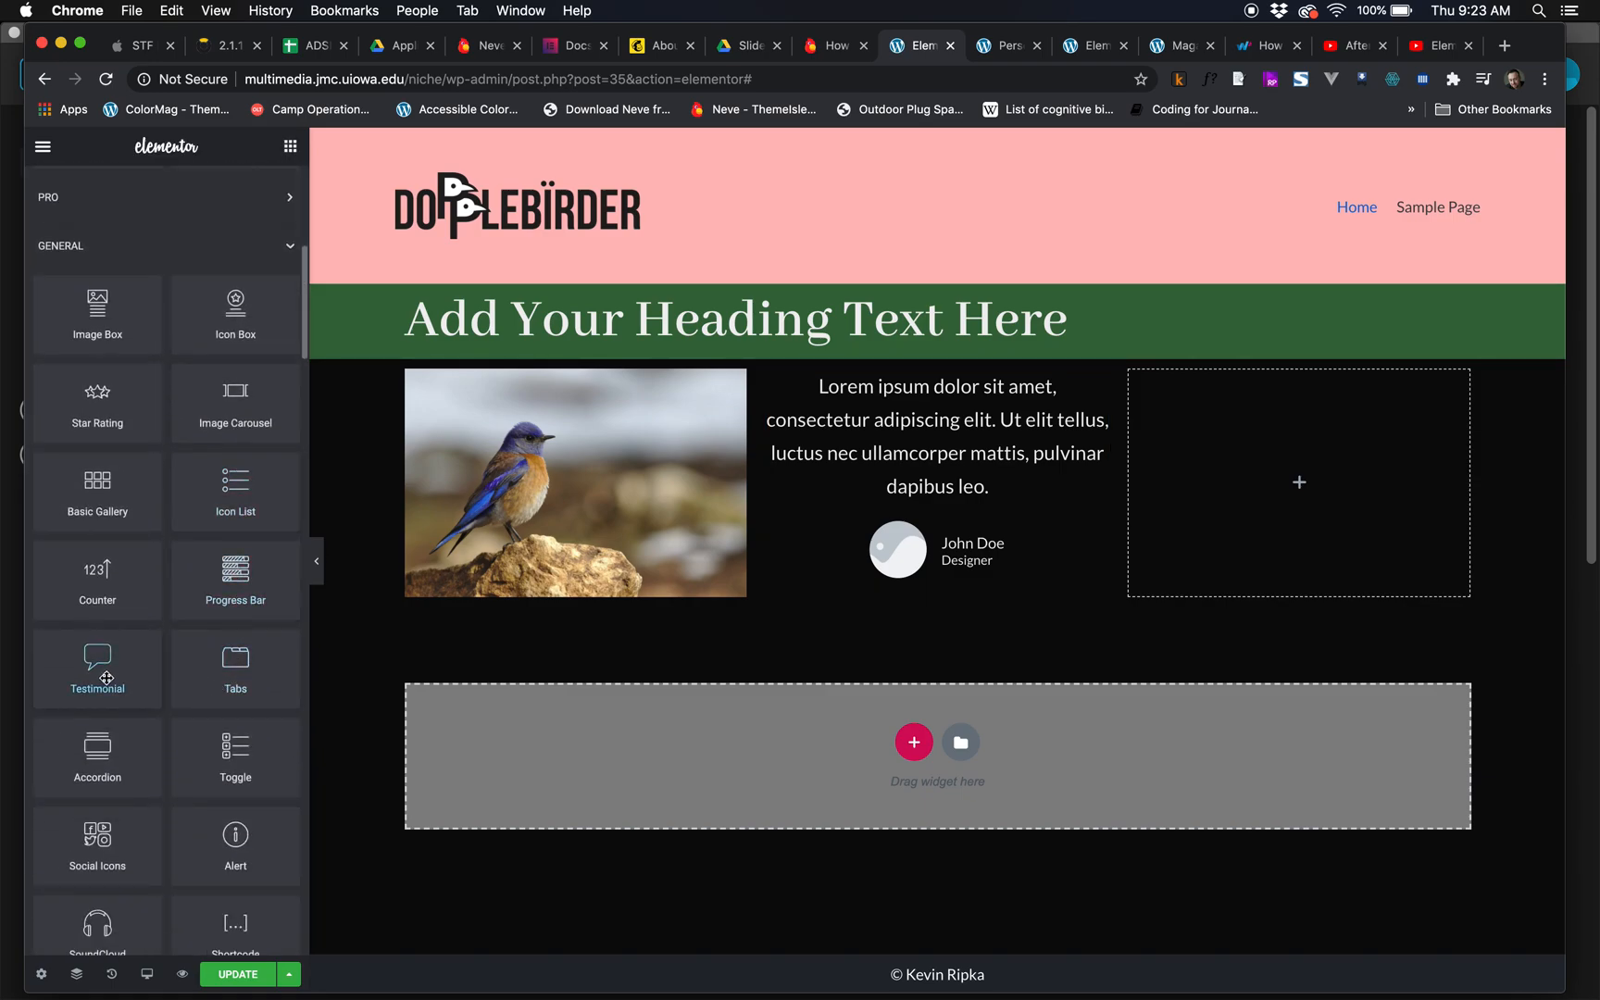
{"action": "scroll", "coordinate": [104, 759], "scroll_direction": "down", "scroll_amount": 2}
{"action": "left_click_drag", "start_coordinate": [98, 755], "coordinate": [1265, 550]}
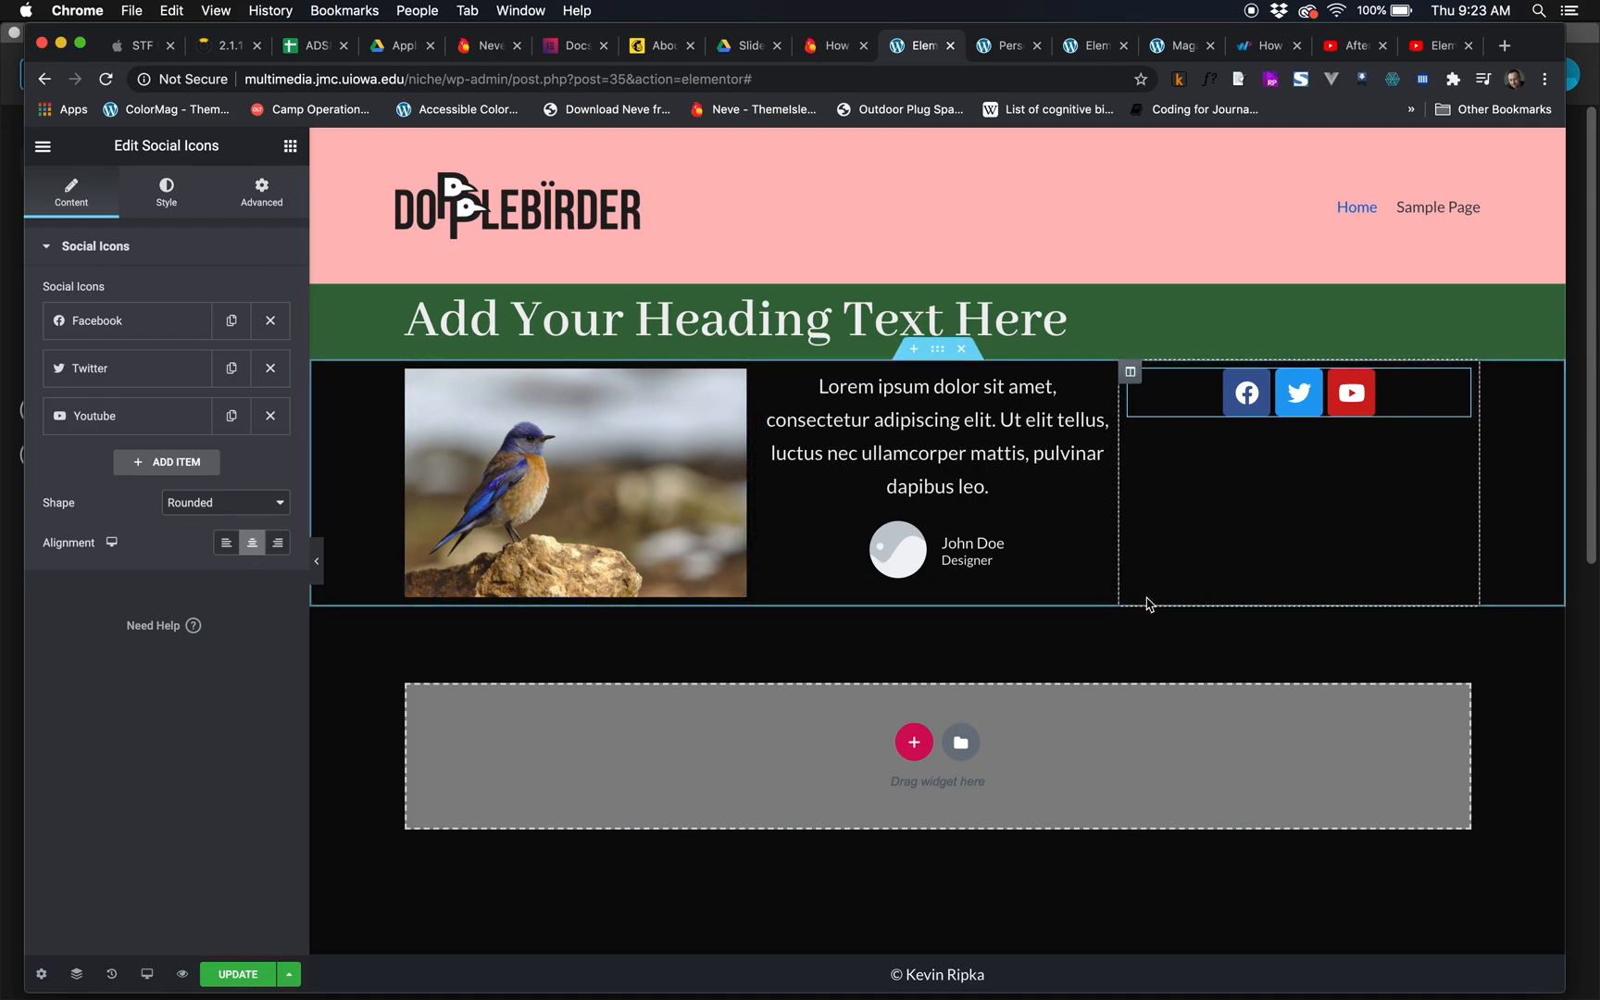
- Preview the page layout at tablet and mobile sizes, and return to the desktop view
{"action": "left_click", "coordinate": [145, 974]}
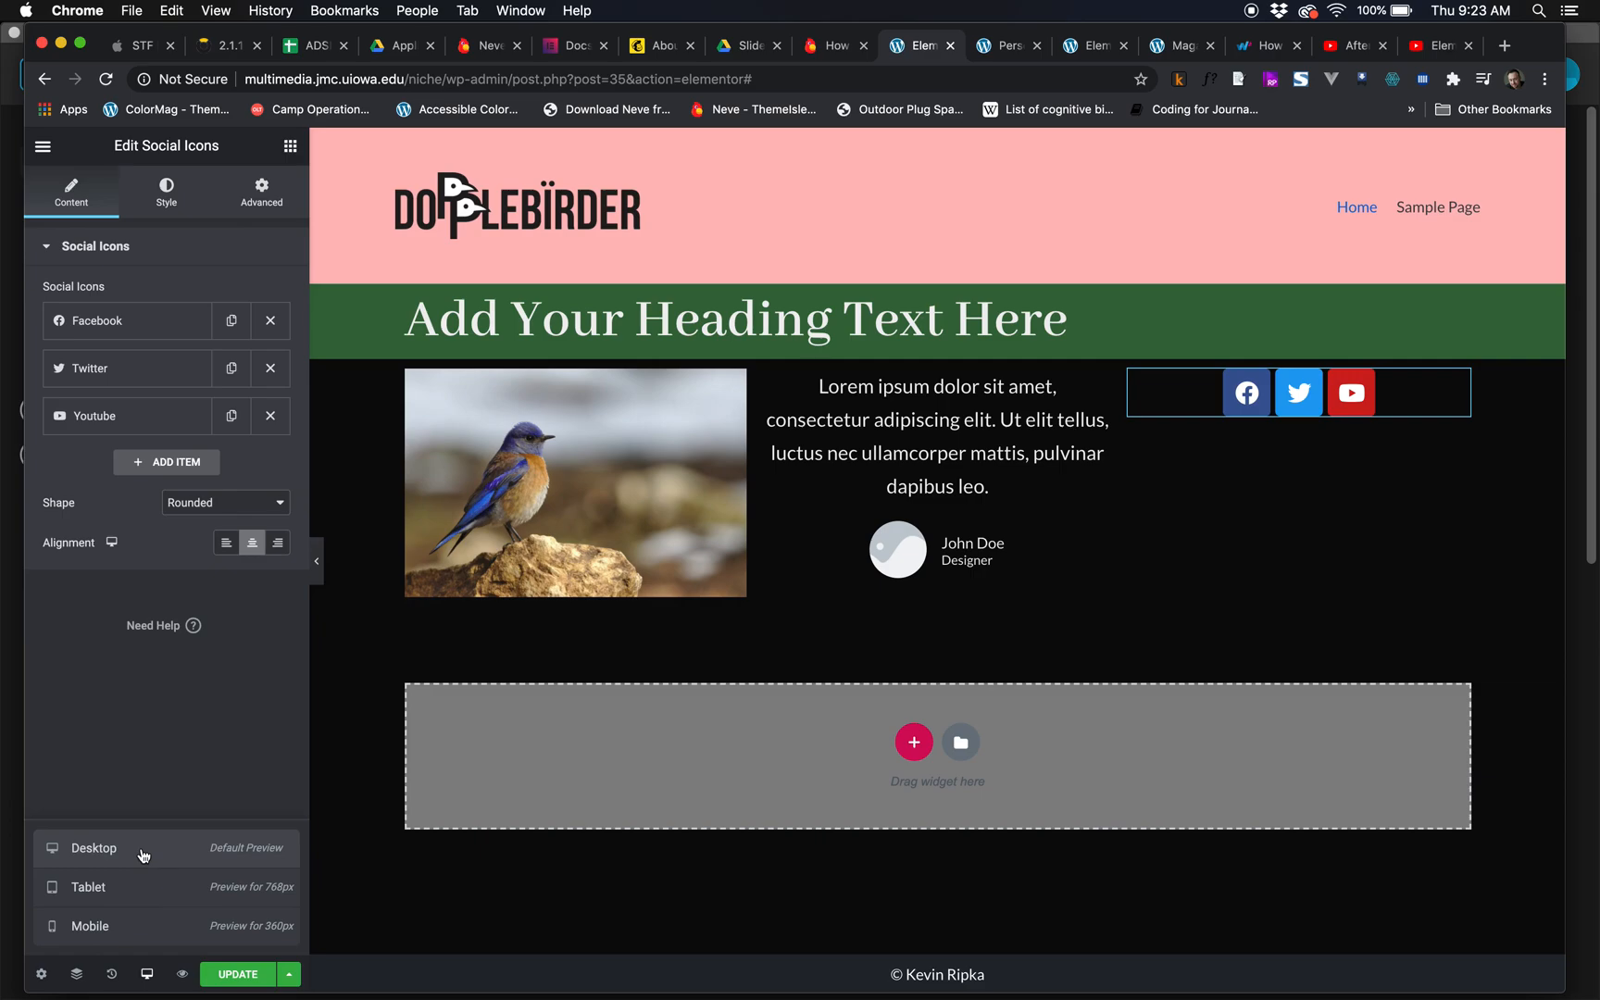
{"action": "left_click", "coordinate": [138, 889]}
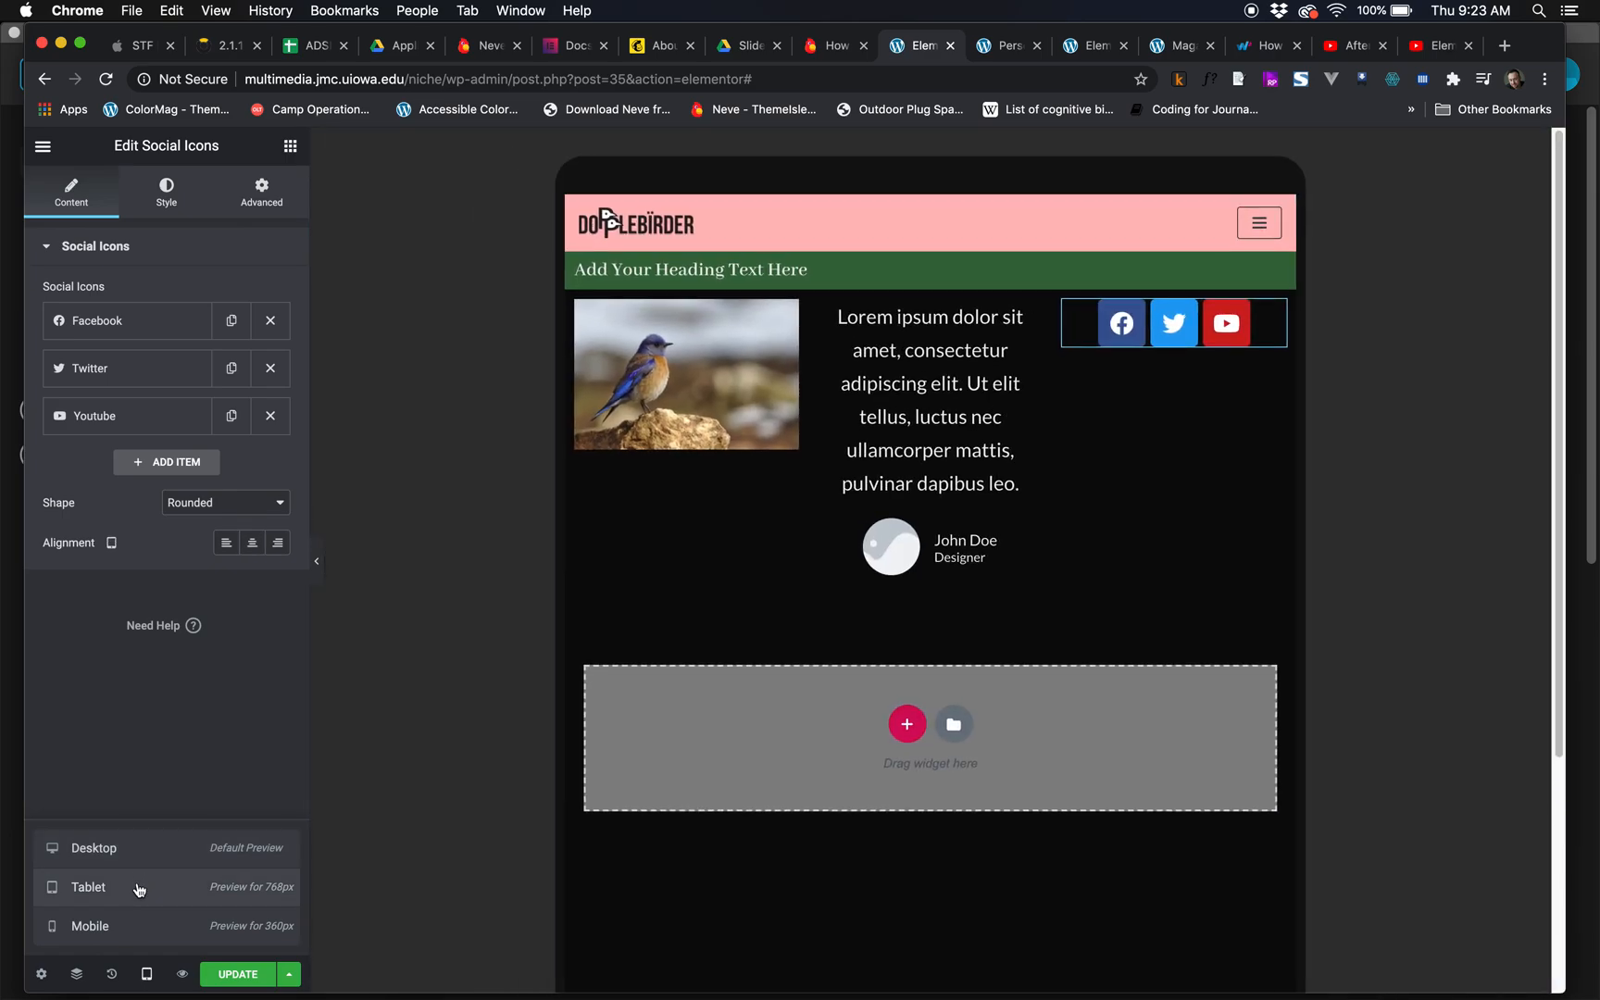
{"action": "left_click", "coordinate": [135, 927]}
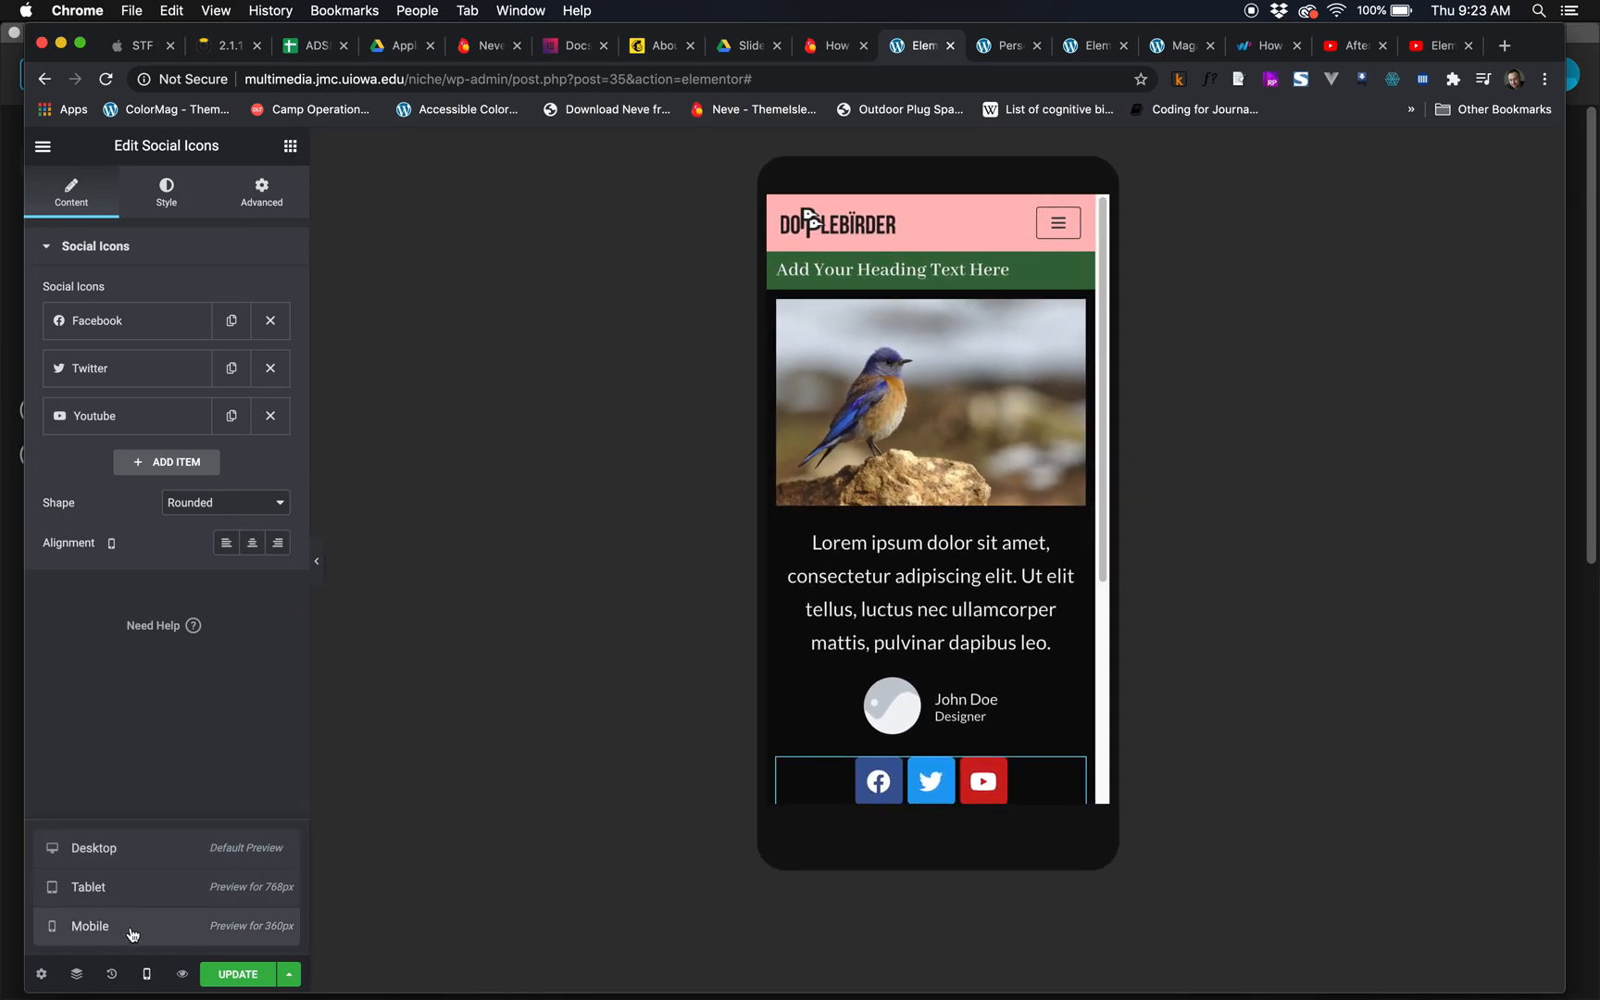
{"action": "scroll", "coordinate": [907, 608], "scroll_direction": "down", "scroll_amount": 5}
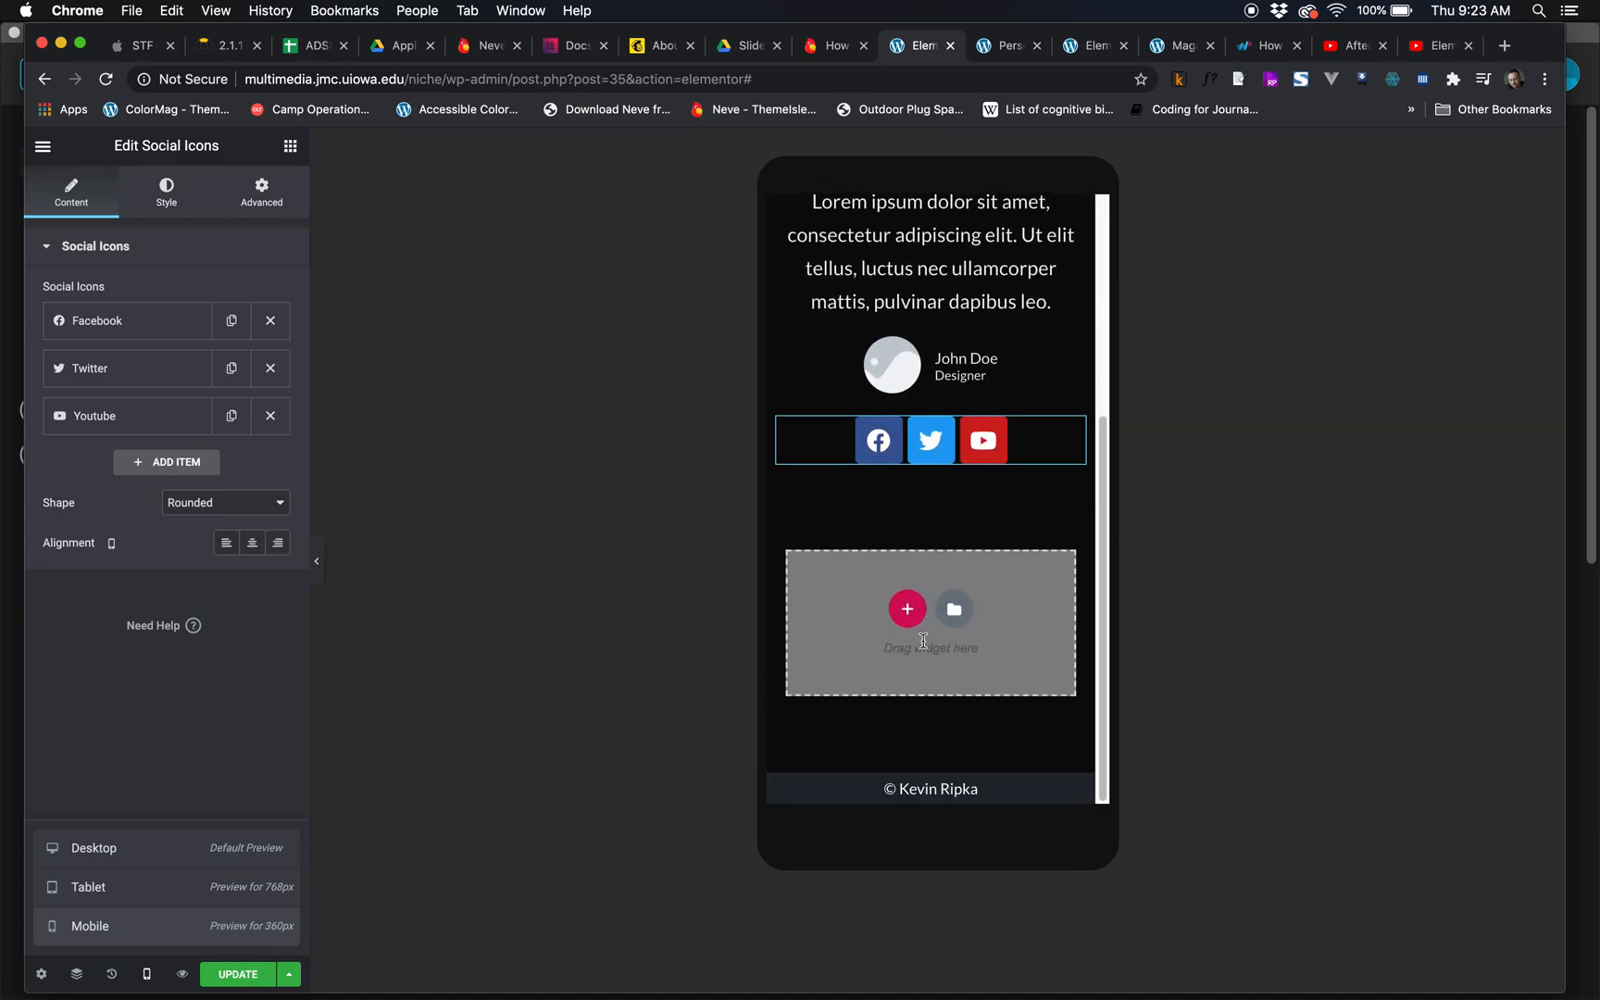
{"action": "scroll", "coordinate": [923, 641], "scroll_direction": "up", "scroll_amount": 5}
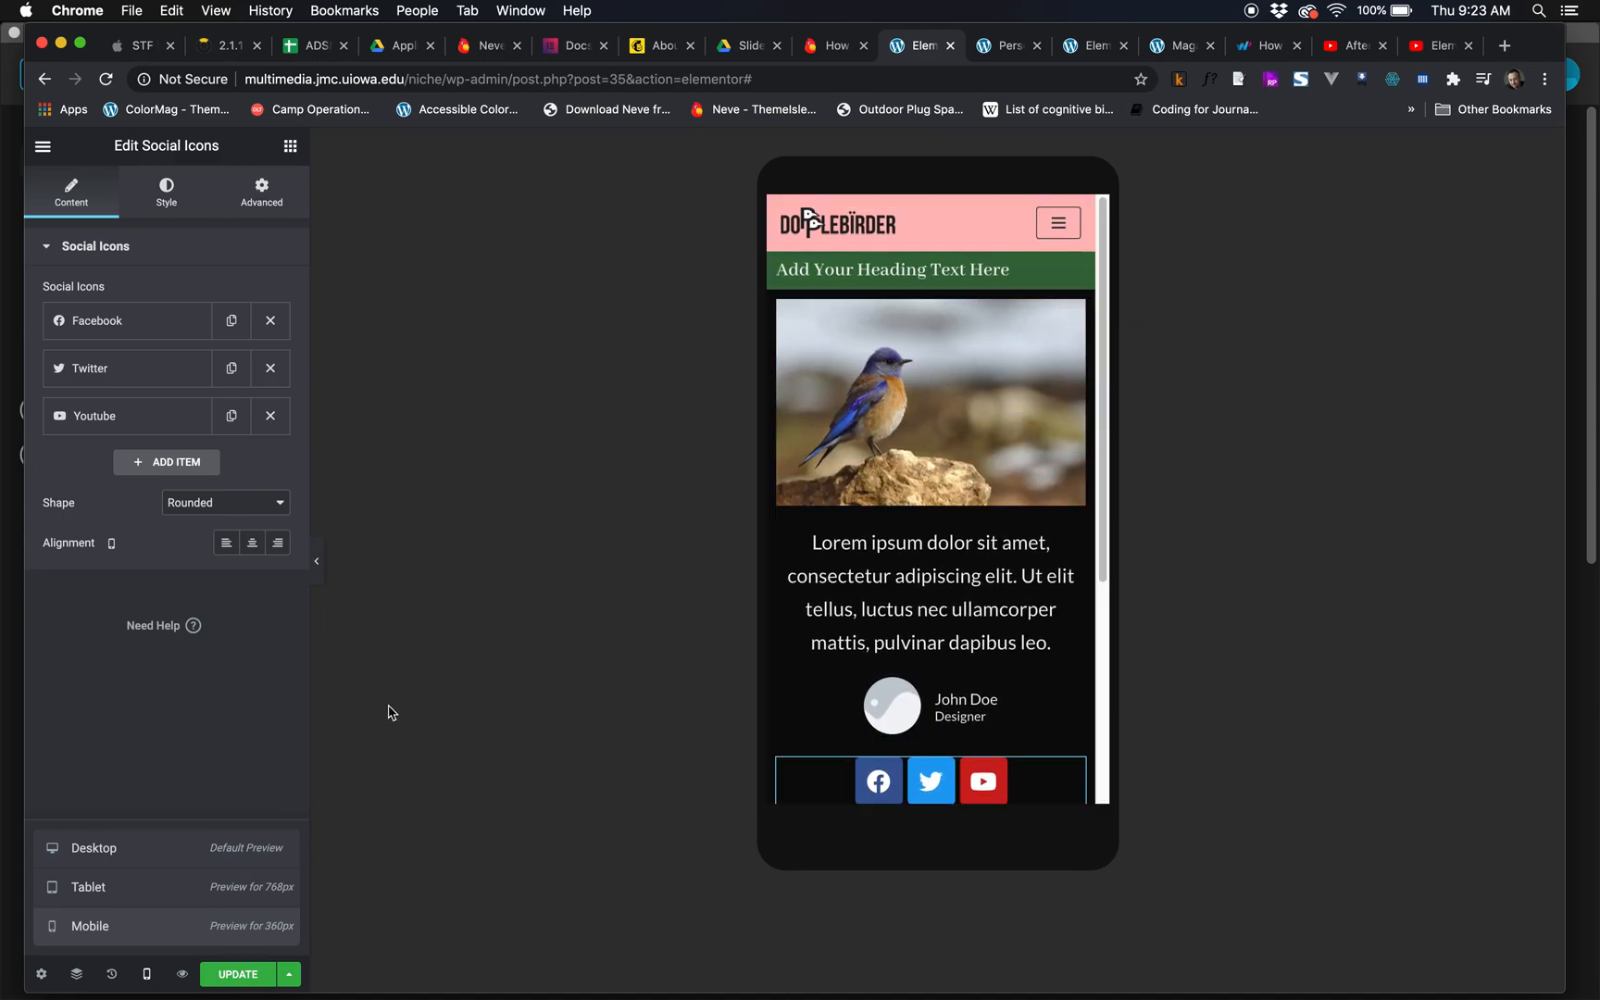
{"action": "left_click", "coordinate": [171, 859]}
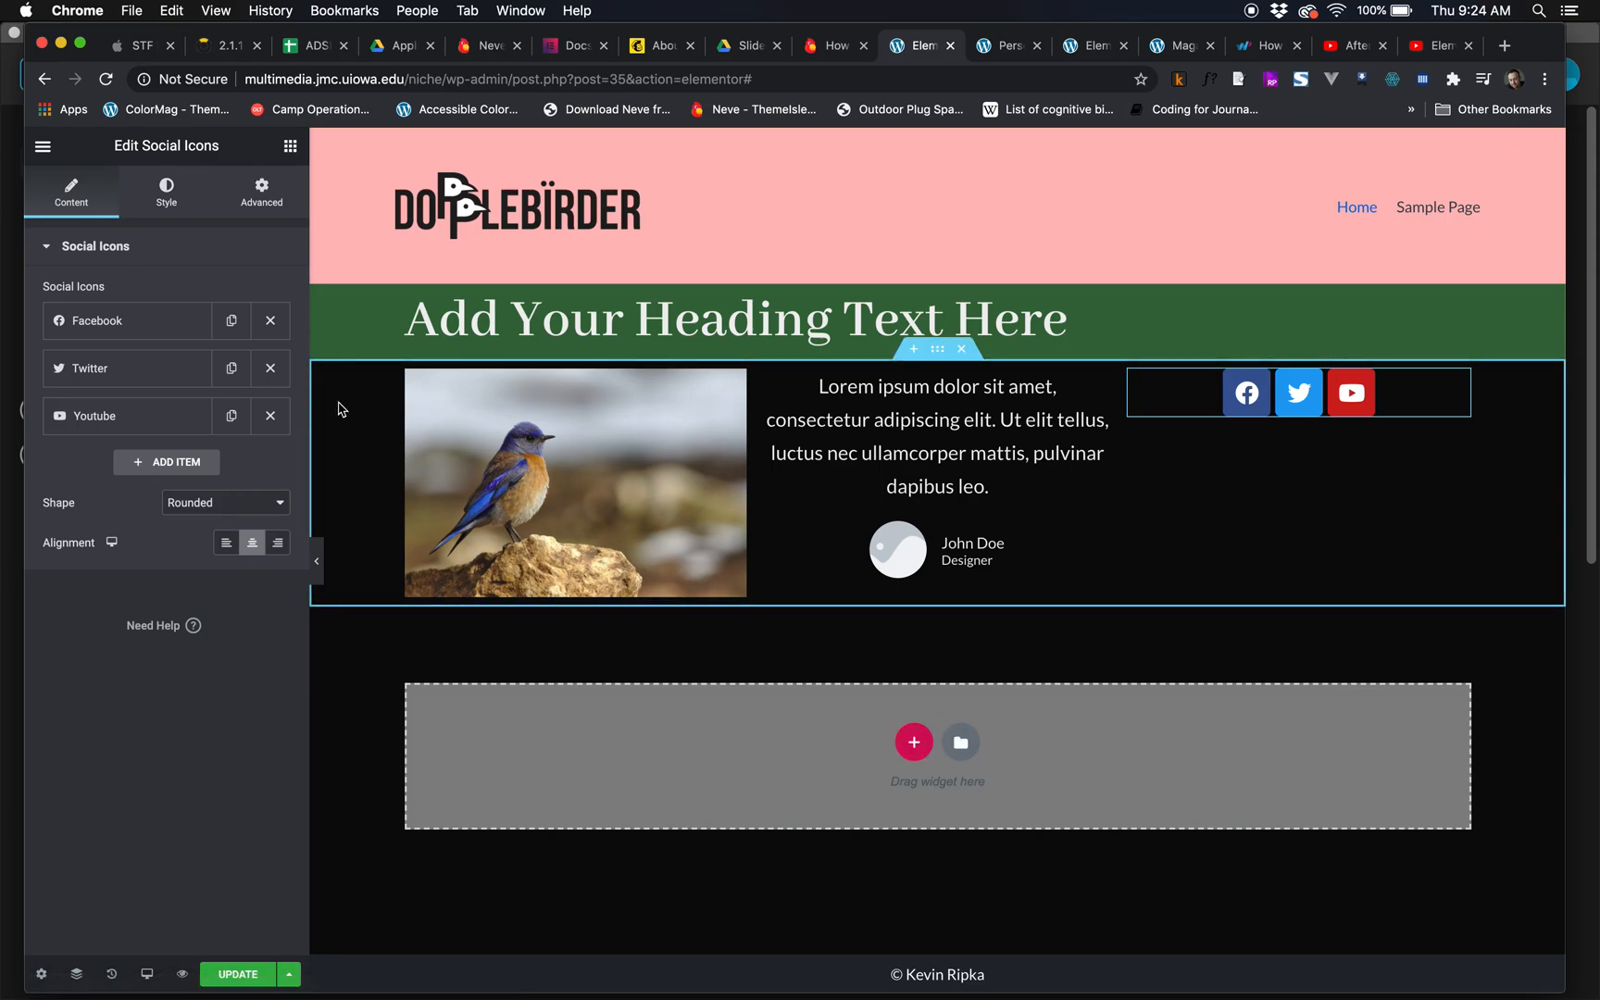
- Delete the green heading section above the three-column section, leaving no new section in its place
{"action": "left_click", "coordinate": [937, 348]}
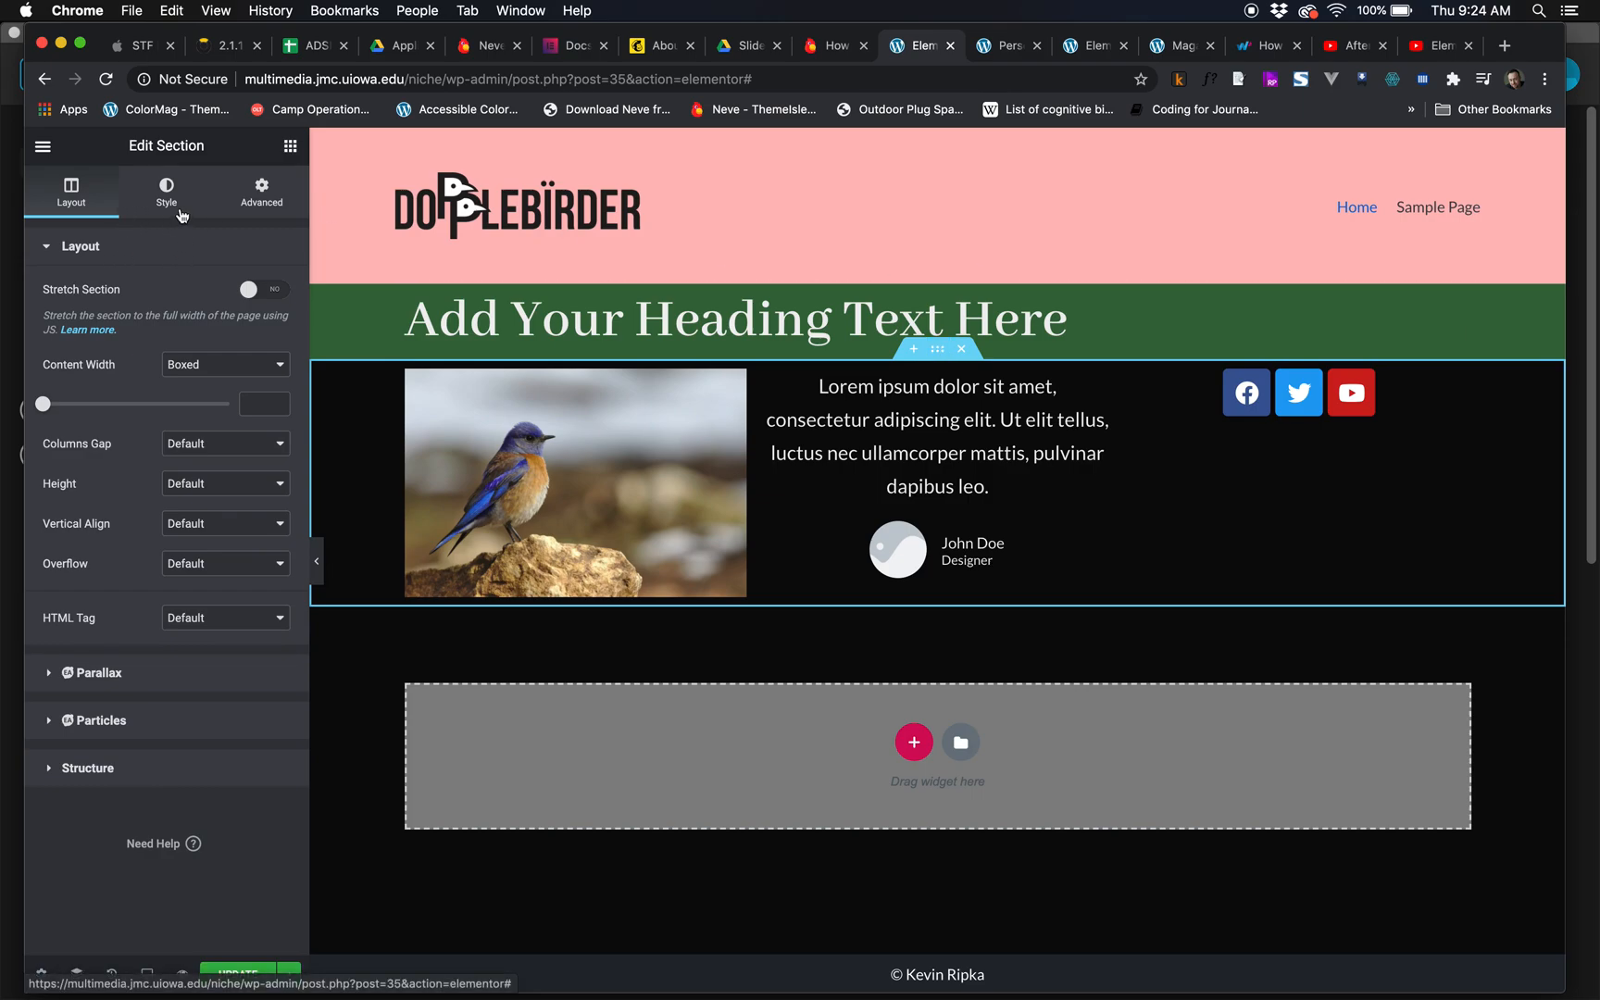
{"action": "left_click", "coordinate": [168, 193]}
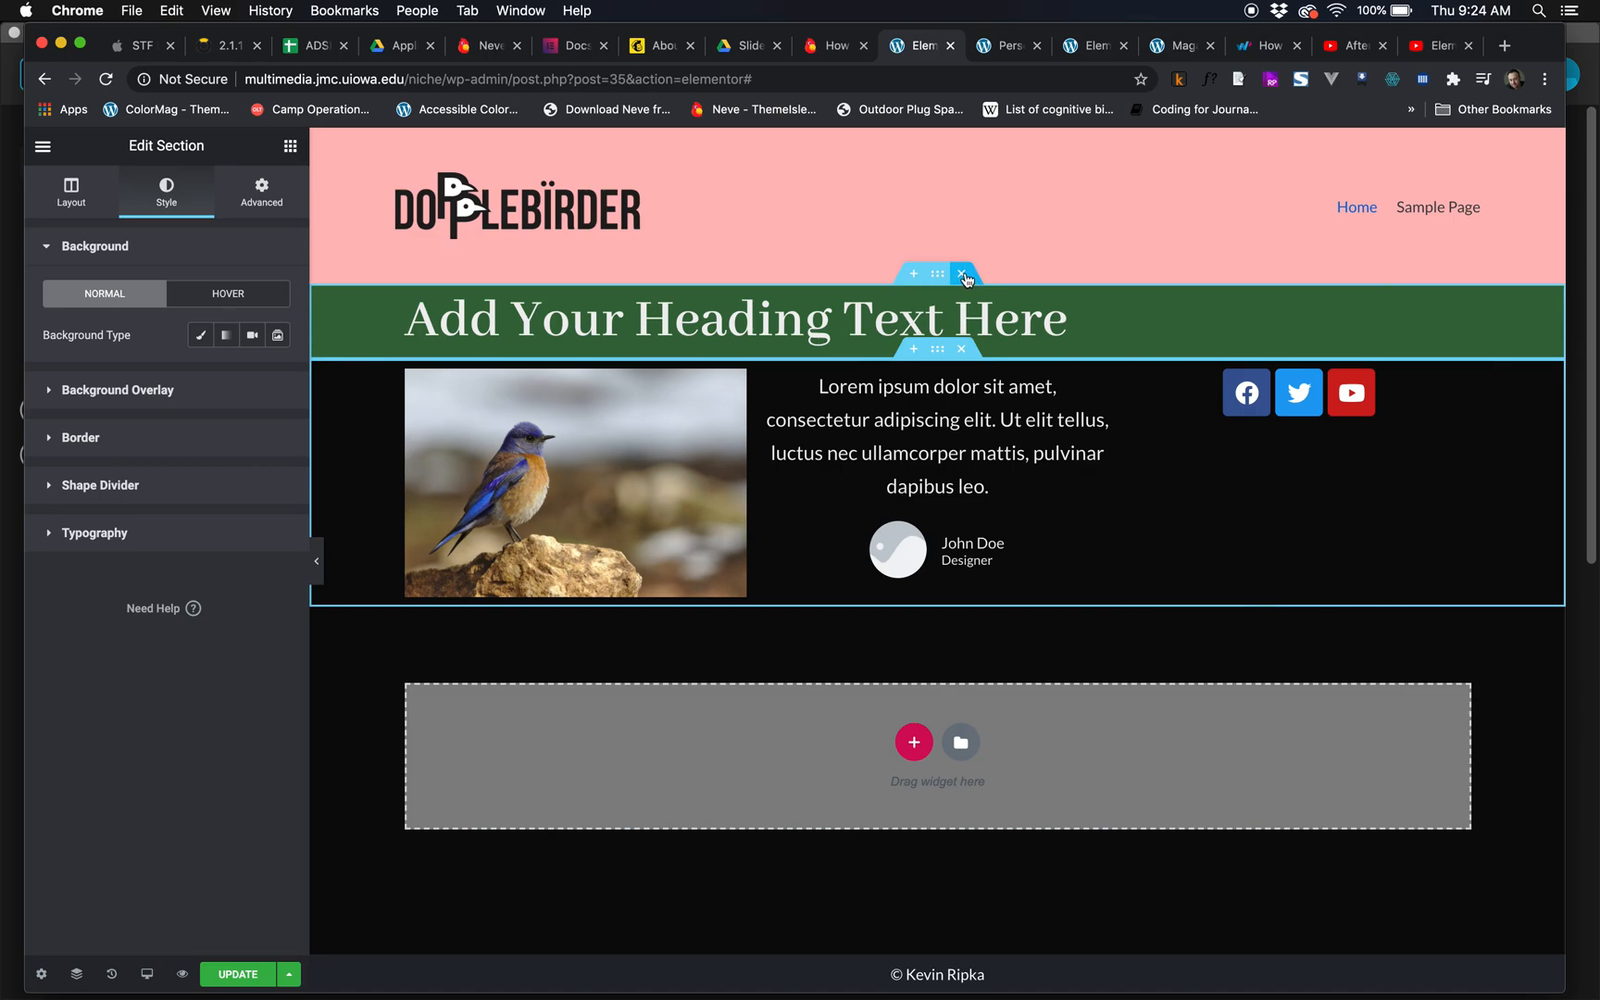
{"action": "left_click", "coordinate": [963, 275]}
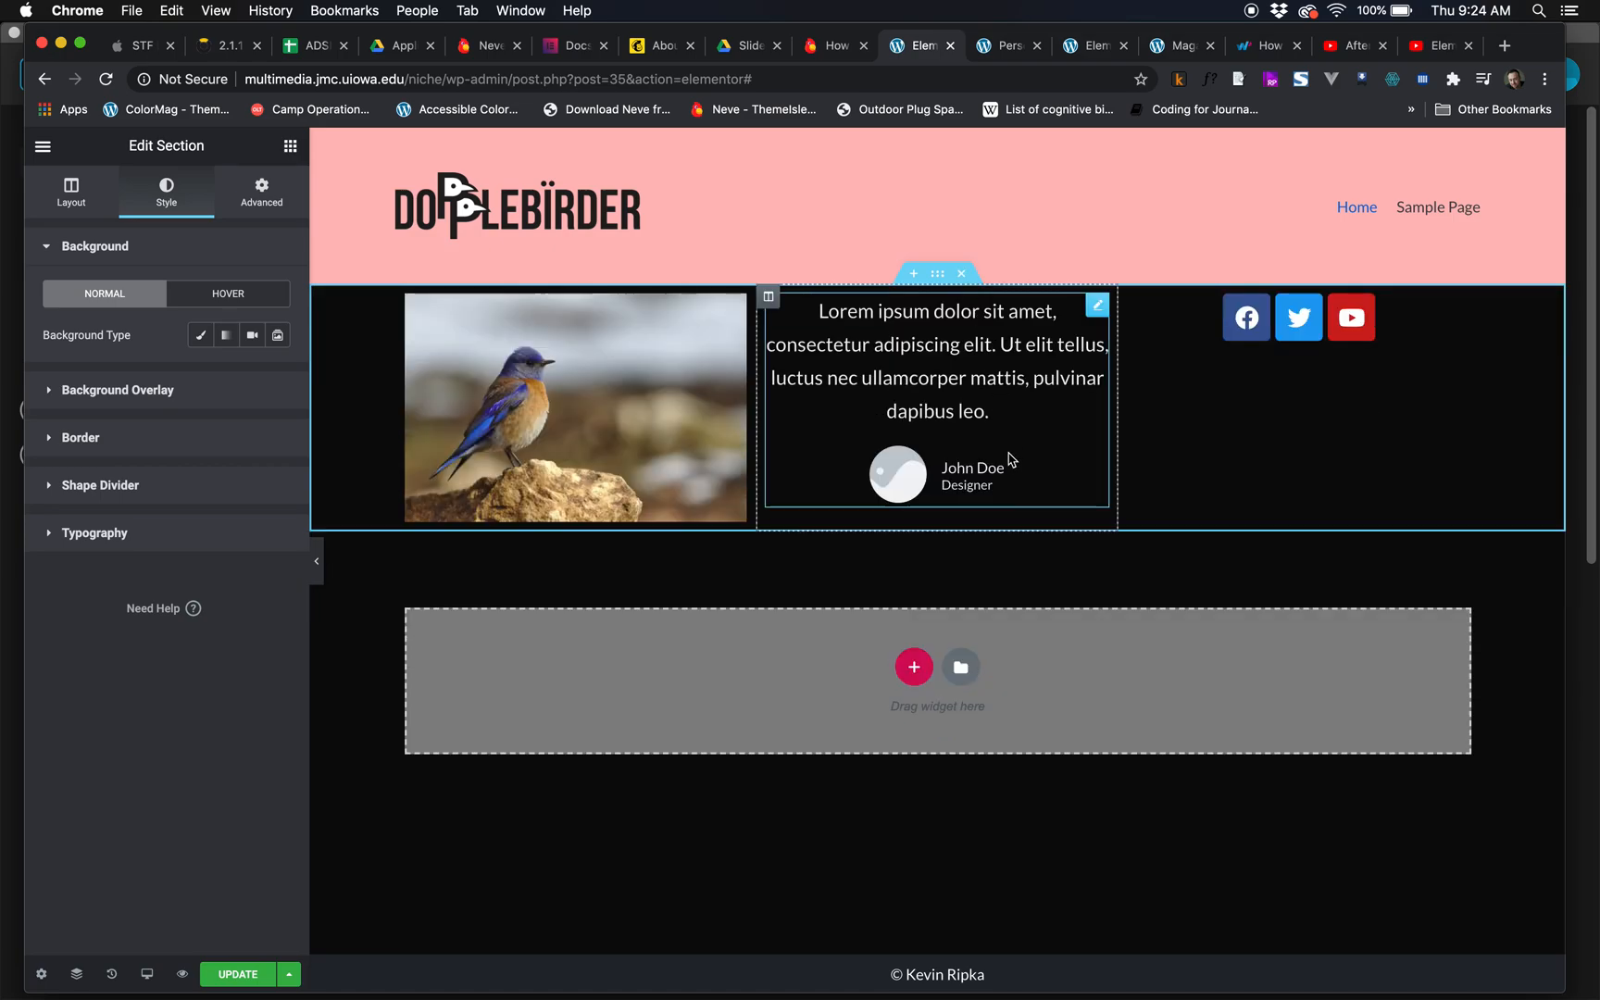
{"action": "left_click", "coordinate": [914, 275]}
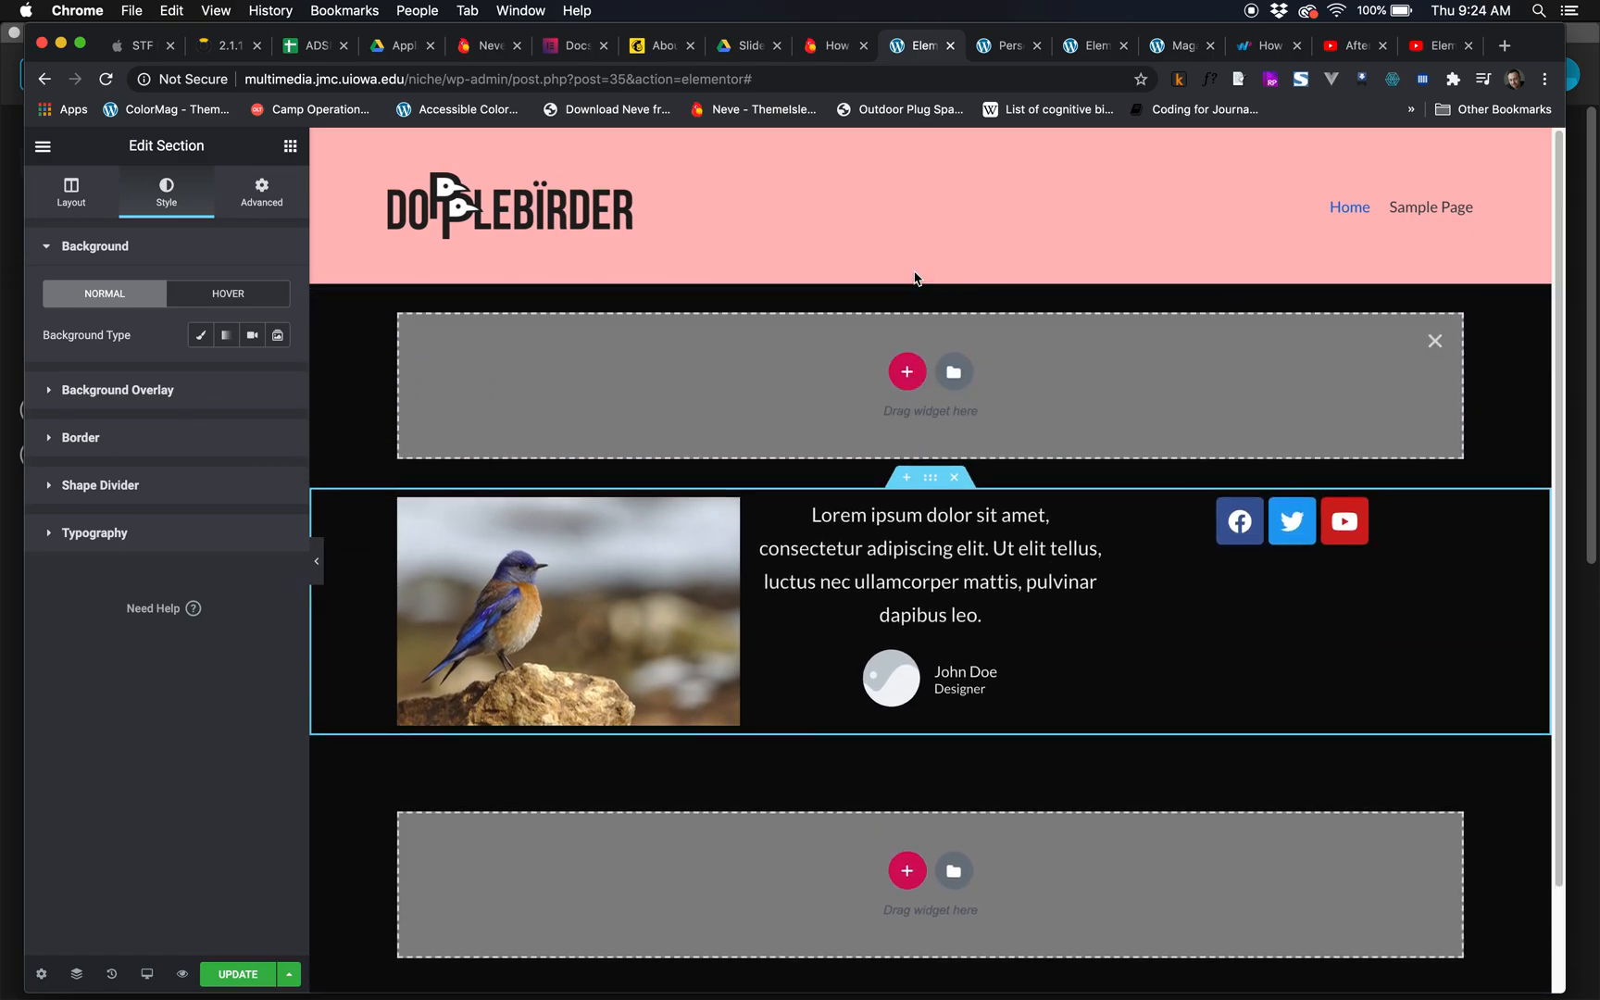
{"action": "left_click", "coordinate": [1436, 341]}
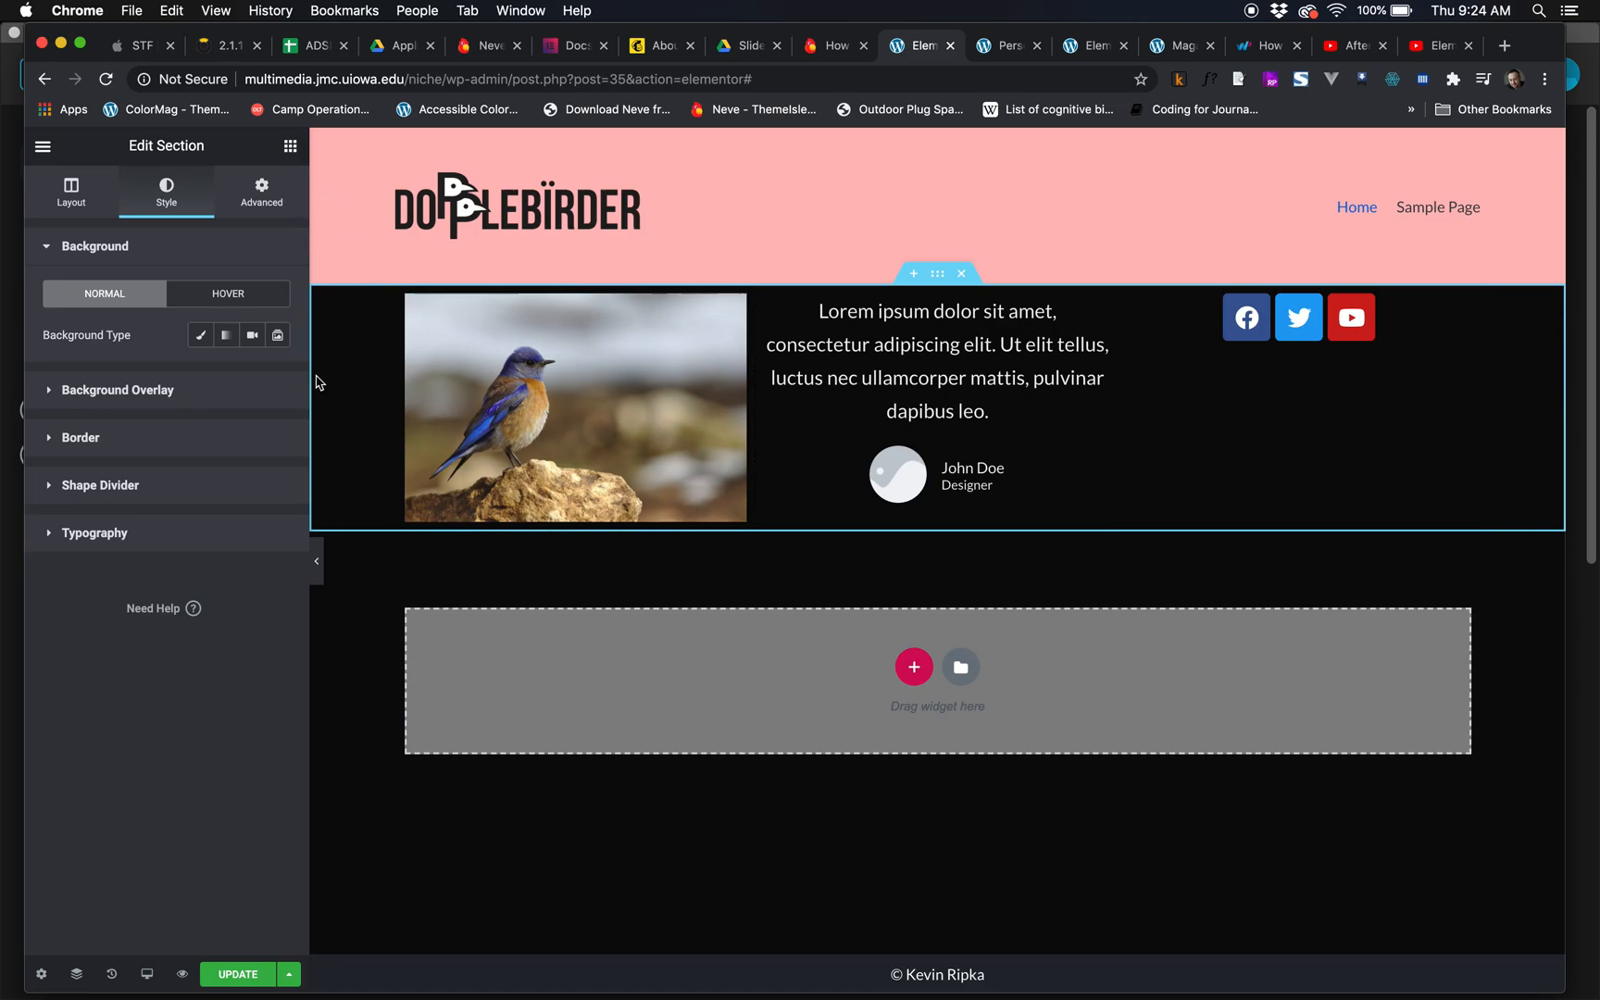
- Look through the available widgets, including the Essential Addons and Orbit Fox Addons groups
{"action": "left_click", "coordinate": [290, 146]}
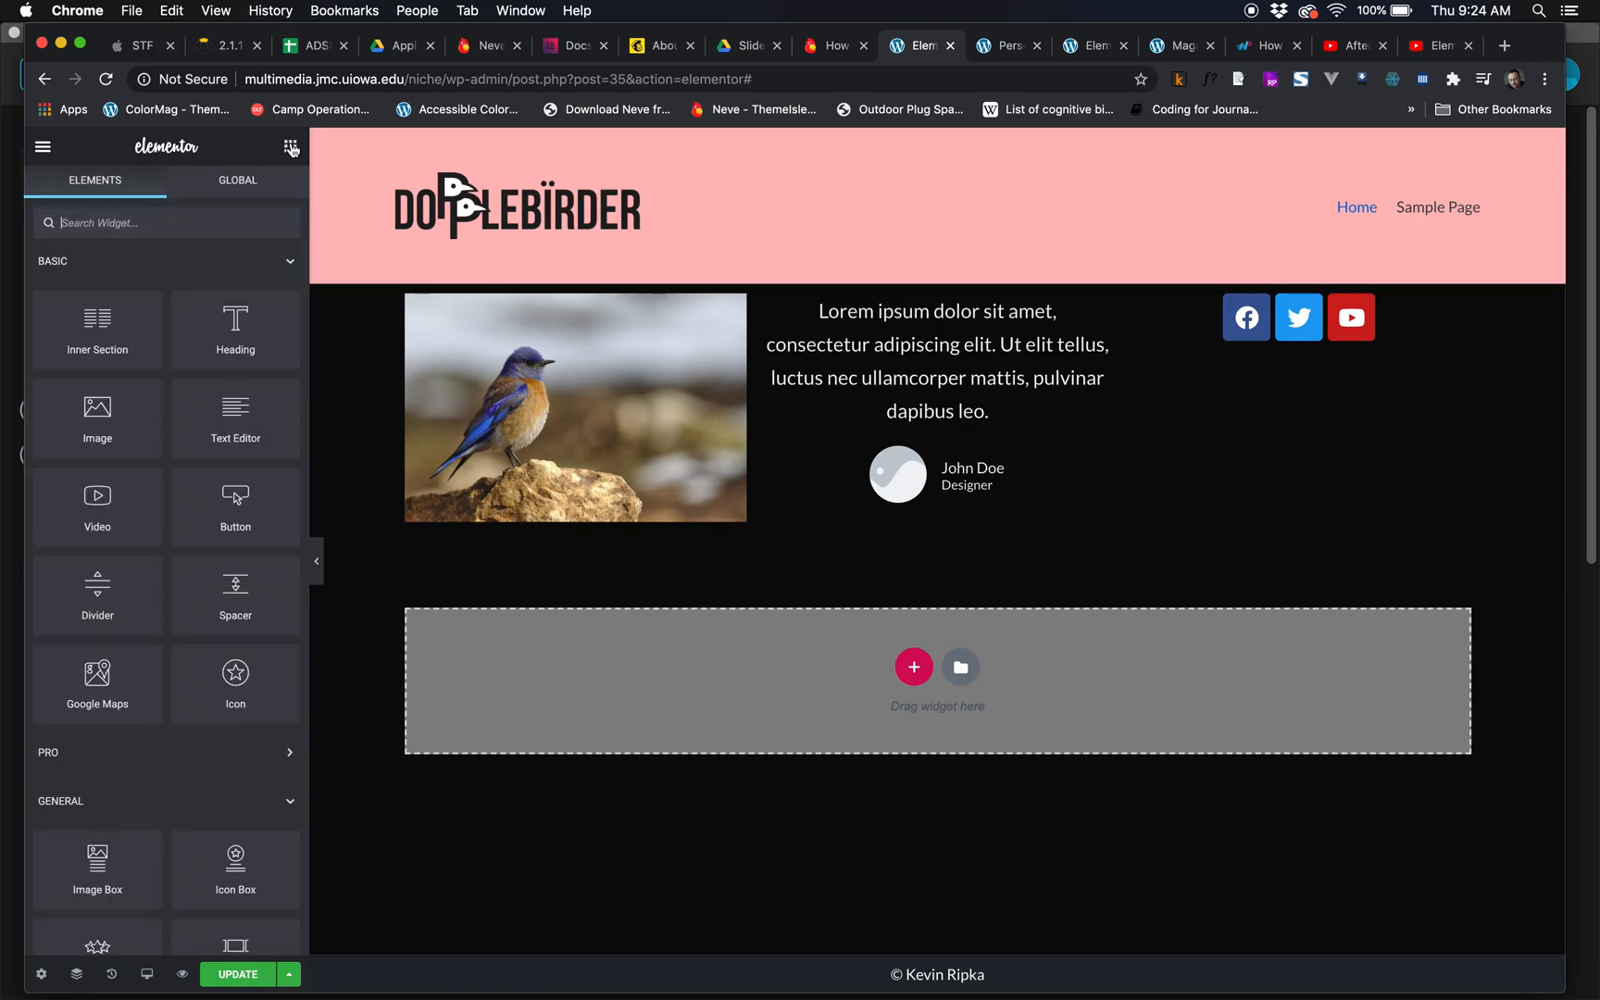
{"action": "scroll", "coordinate": [220, 570], "scroll_direction": "down", "scroll_amount": 10}
{"action": "scroll", "coordinate": [220, 570], "scroll_direction": "down", "scroll_amount": 15}
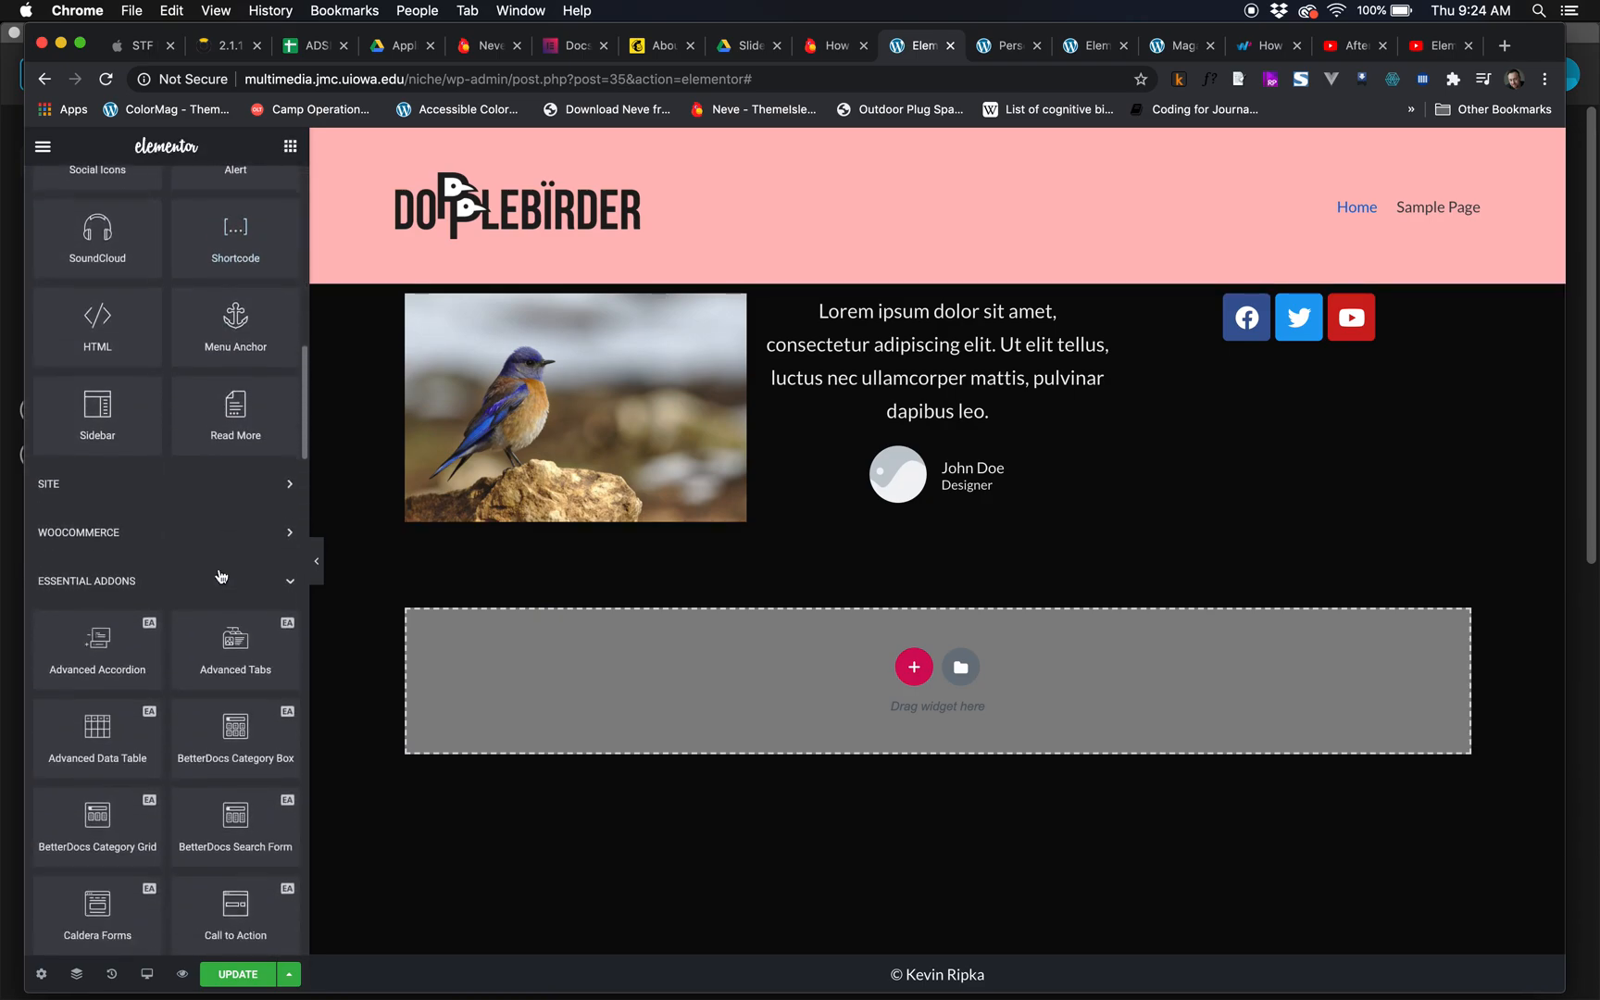
{"action": "scroll", "coordinate": [220, 574], "scroll_direction": "down", "scroll_amount": 15}
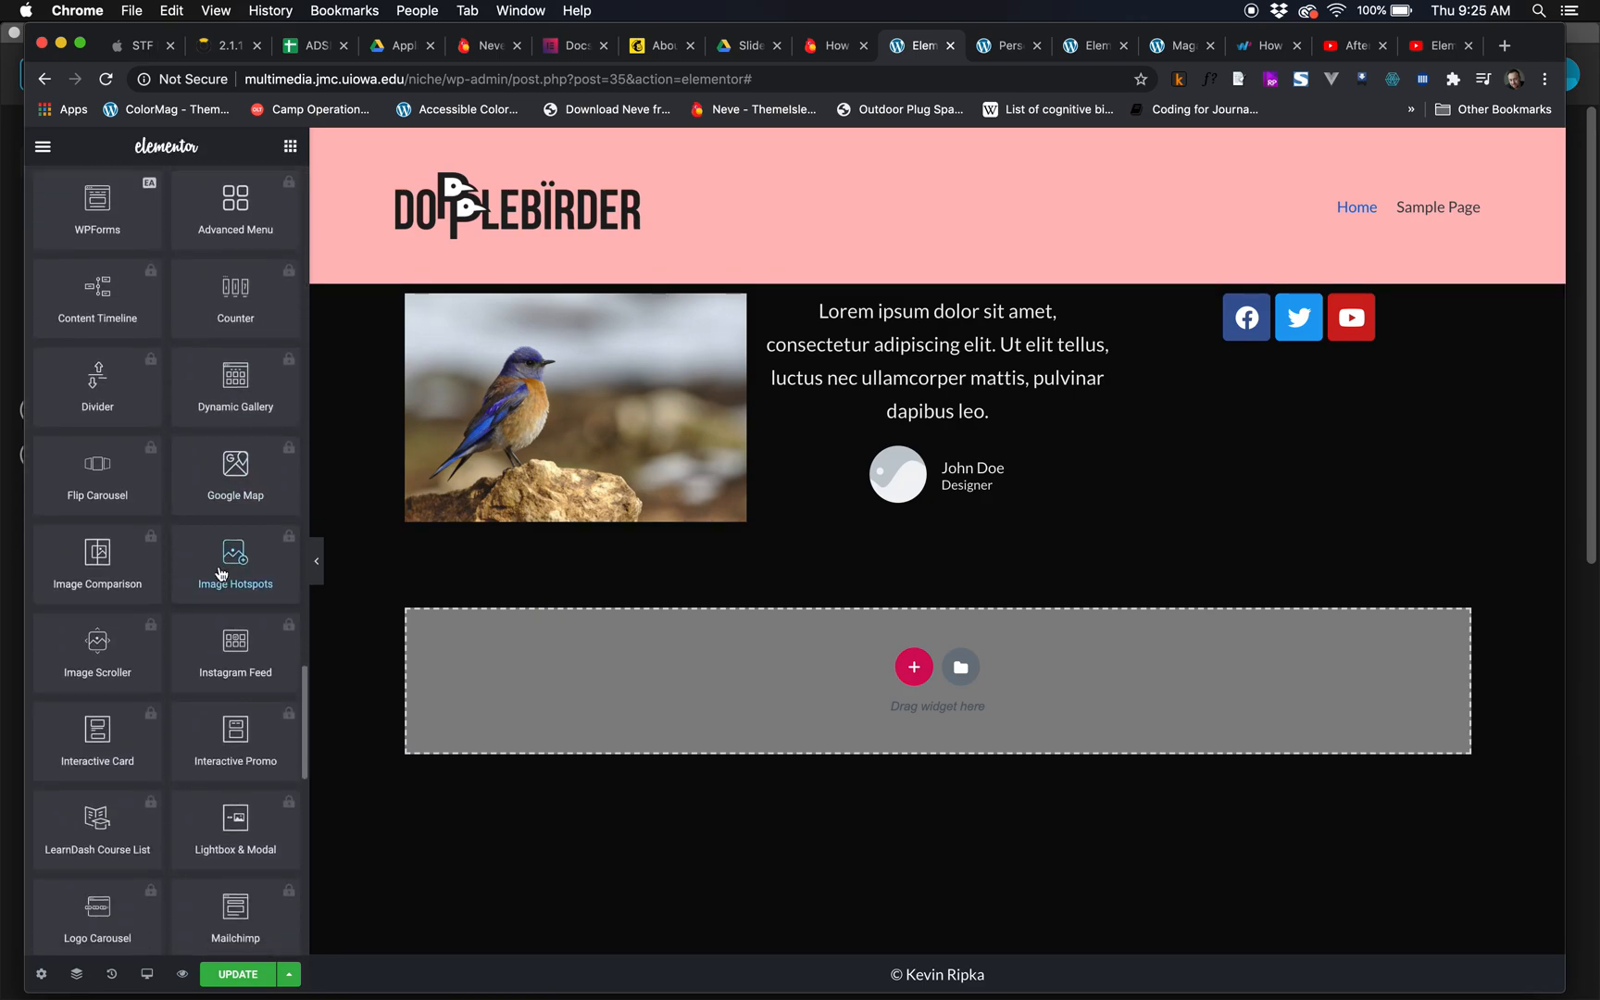
{"action": "scroll", "coordinate": [221, 574], "scroll_direction": "down", "scroll_amount": 6}
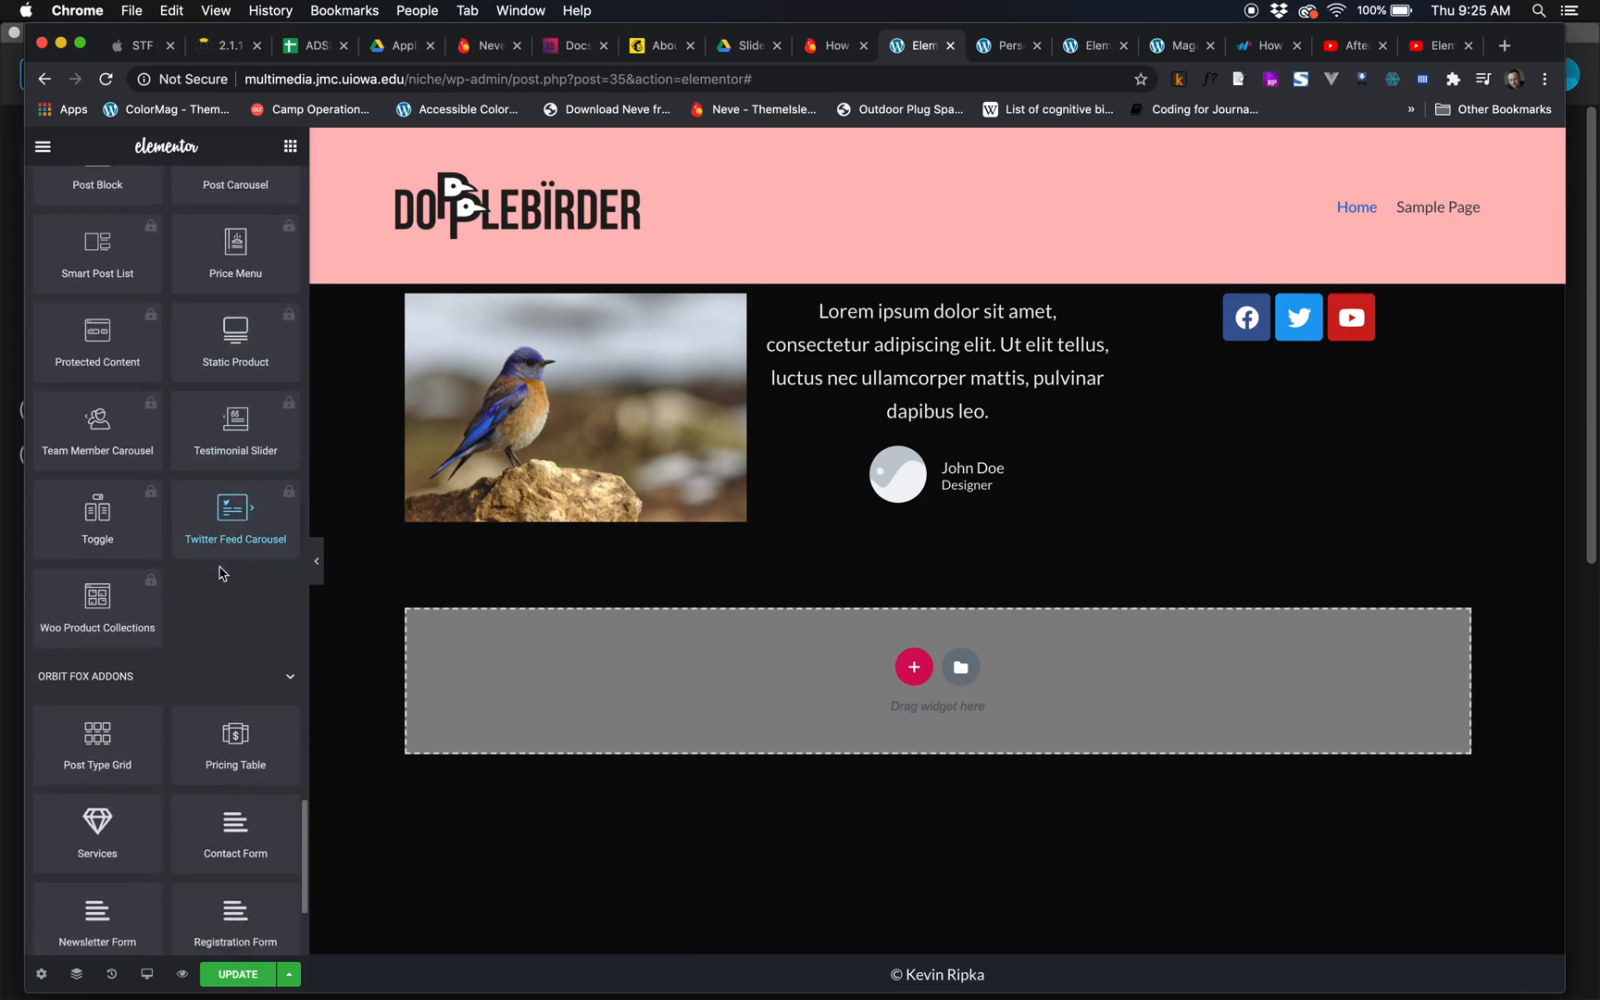
{"action": "scroll", "coordinate": [111, 649], "scroll_direction": "up", "scroll_amount": 20}
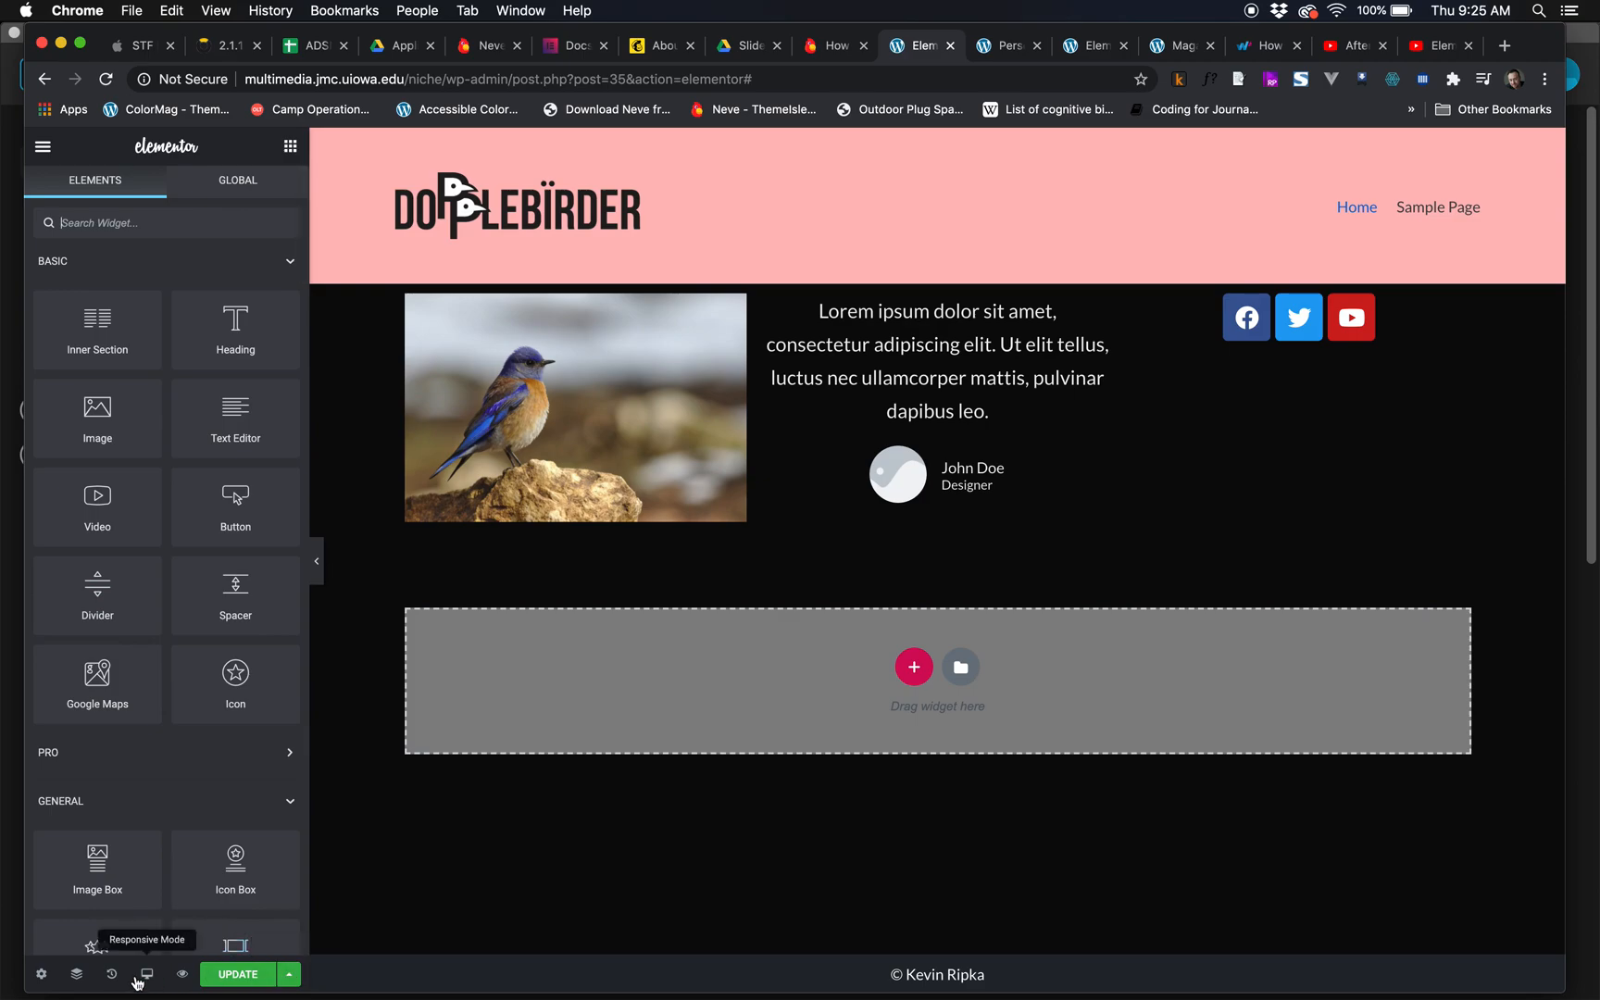
- Examine the global Default Fonts and Theme Style settings, and return to the widget list
{"action": "left_click", "coordinate": [42, 148]}
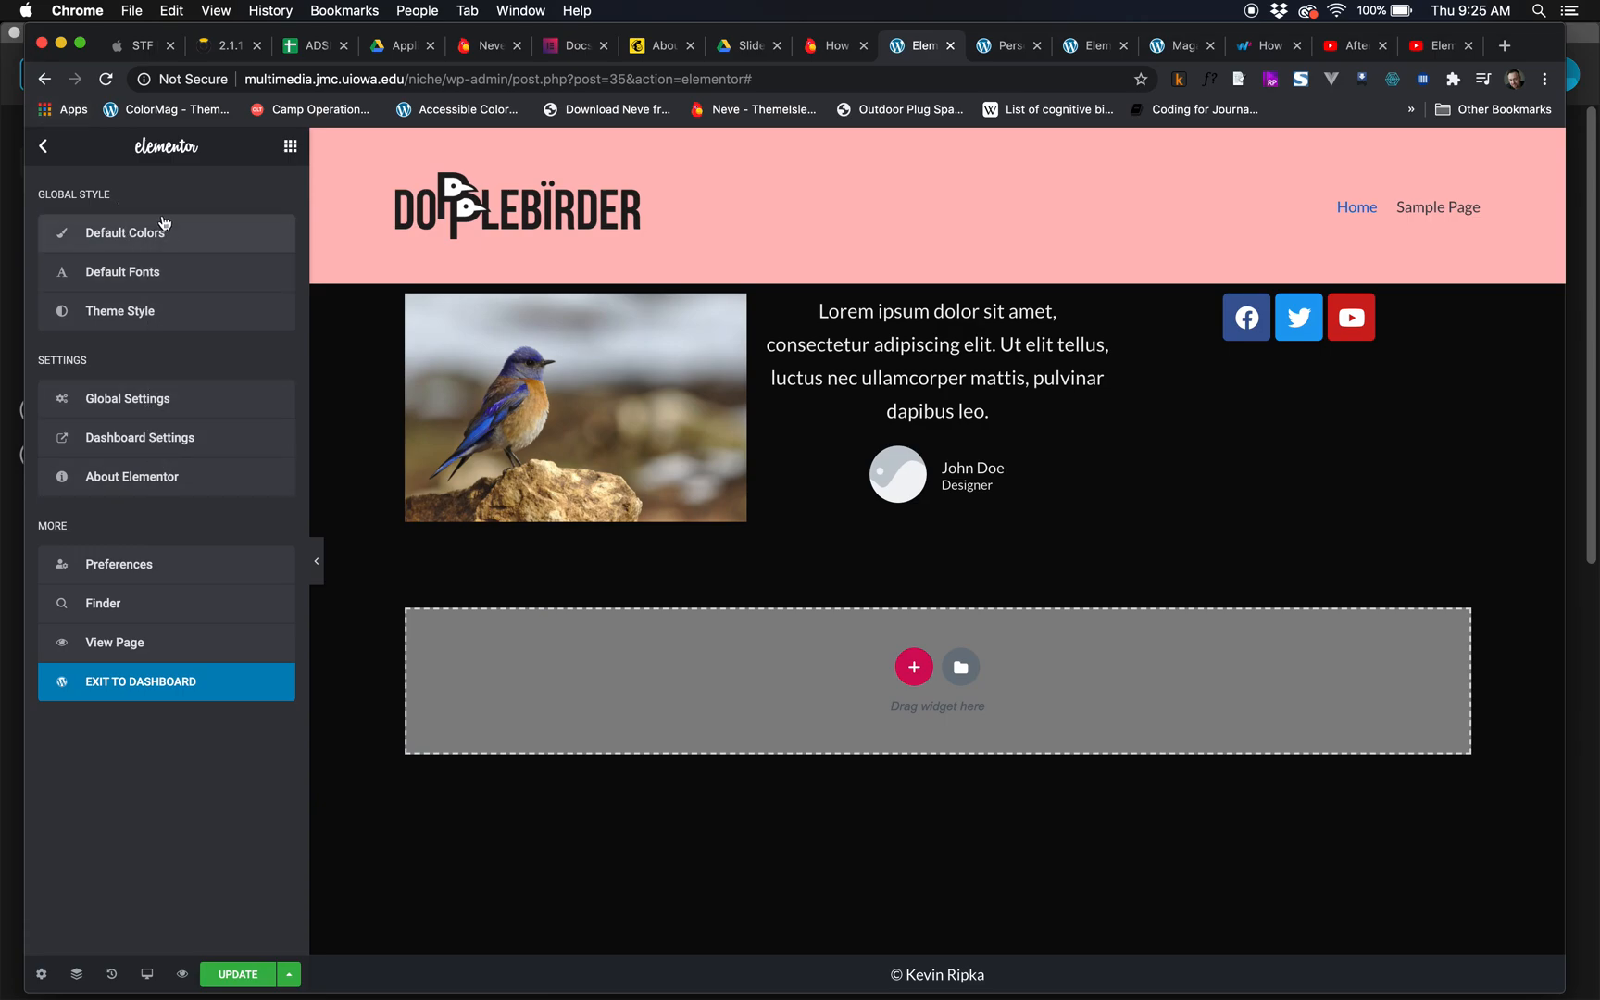
{"action": "left_click", "coordinate": [148, 274]}
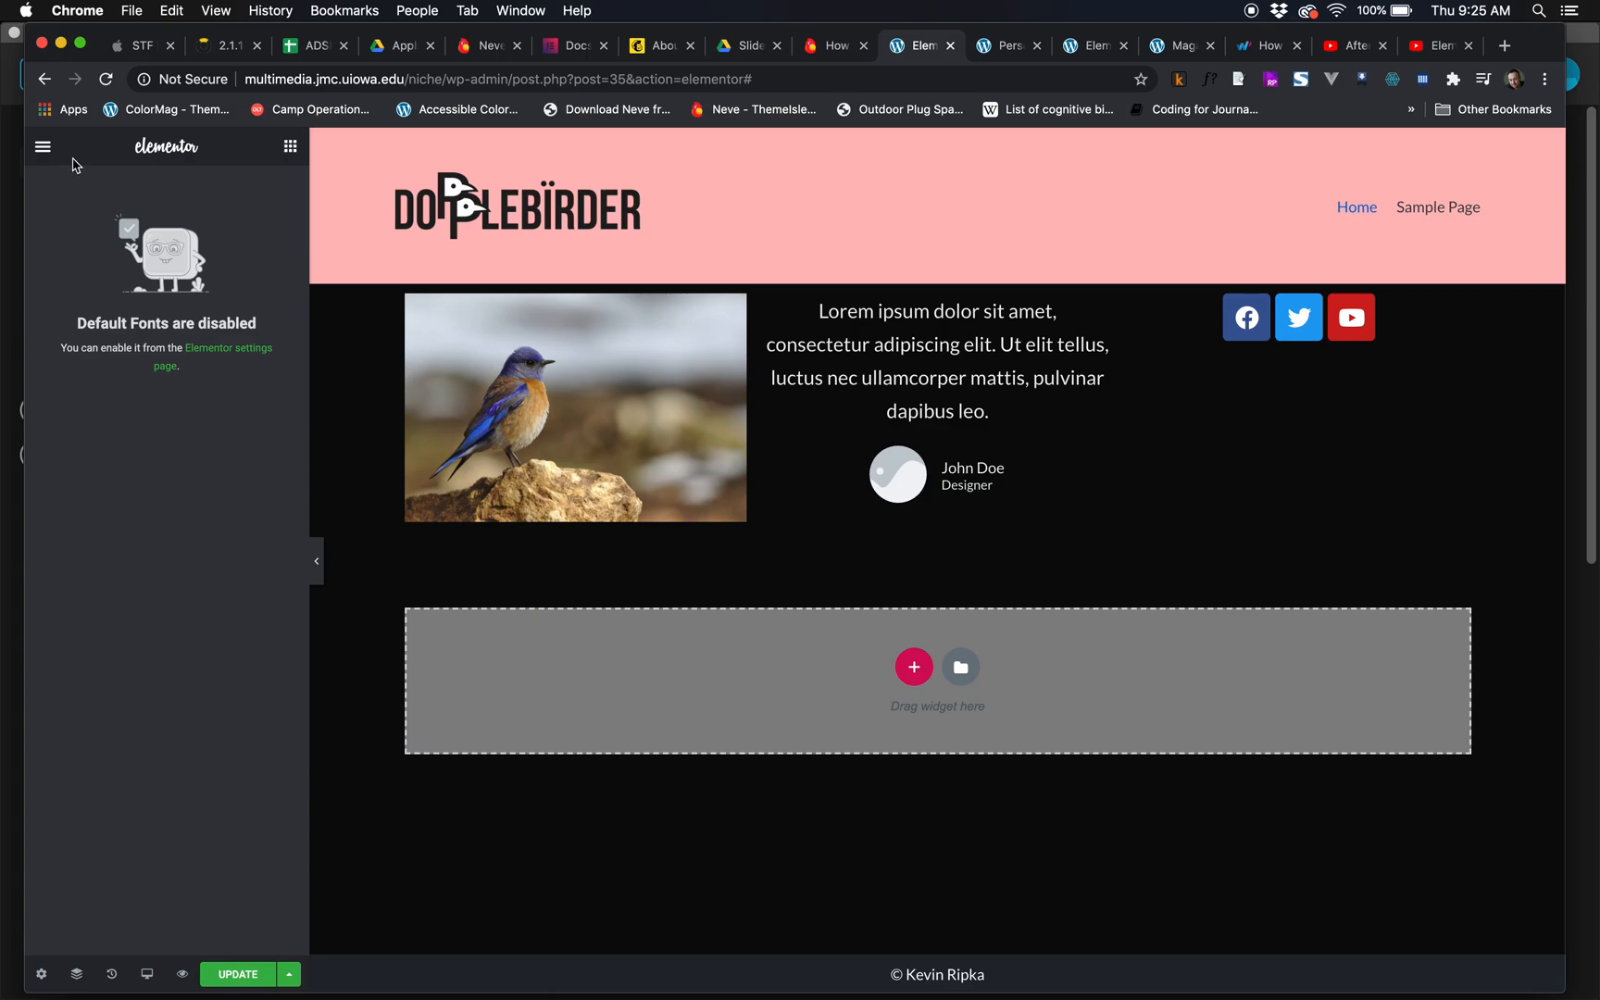
{"action": "left_click", "coordinate": [42, 148]}
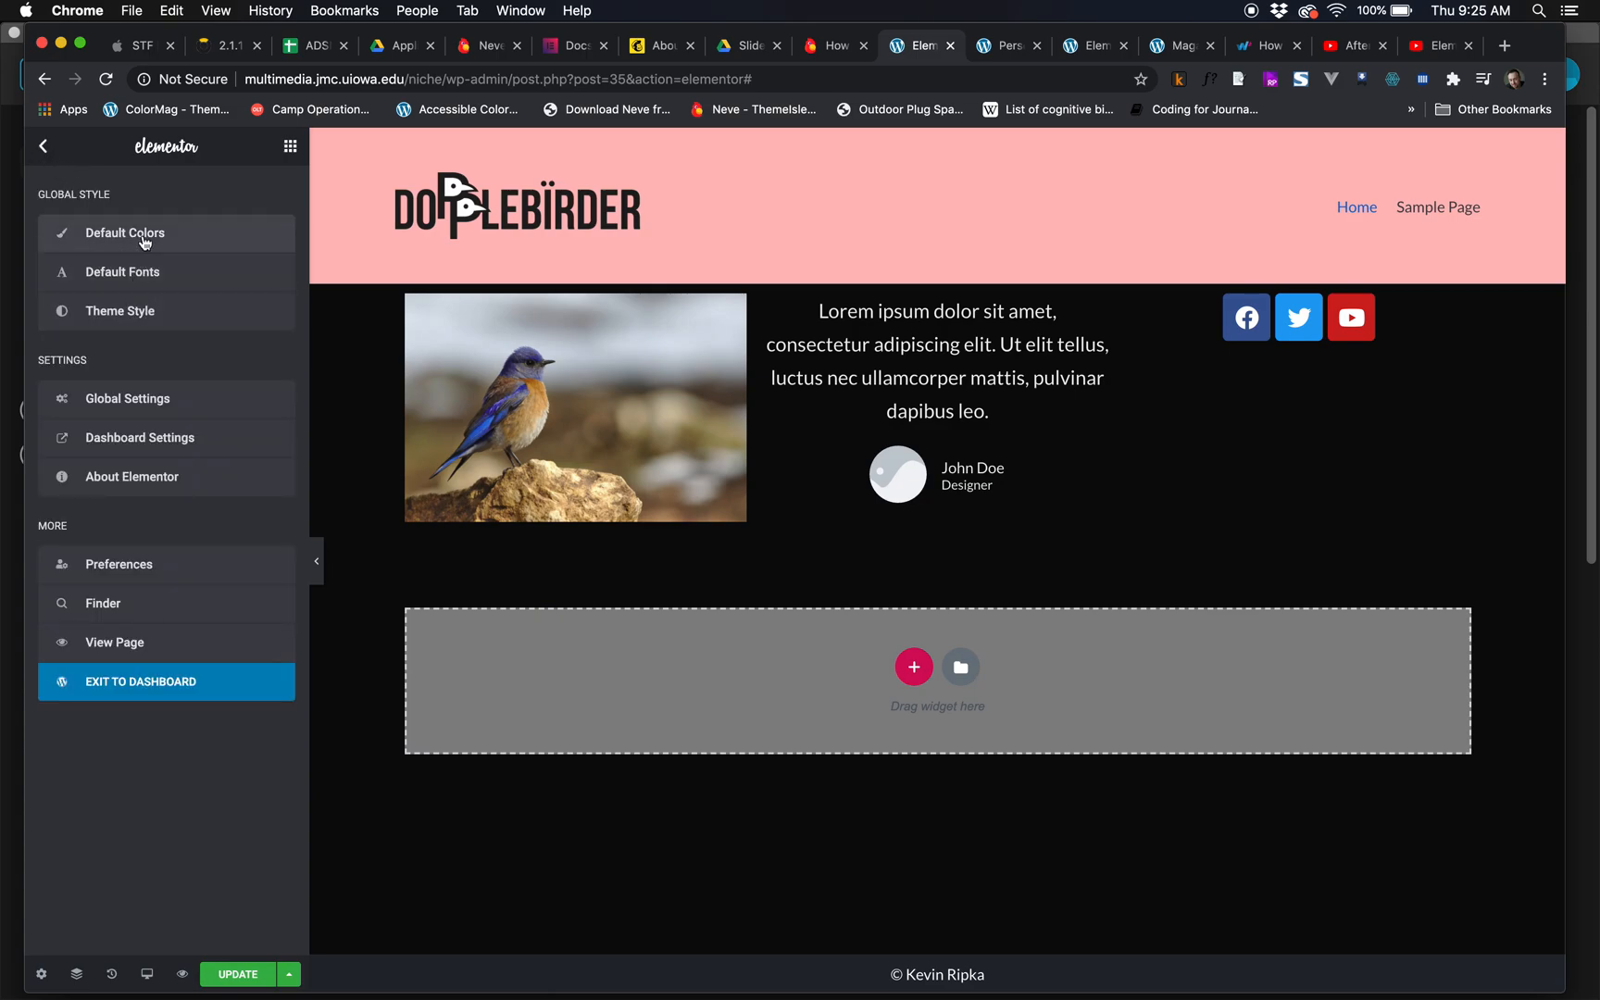
{"action": "left_click", "coordinate": [146, 317]}
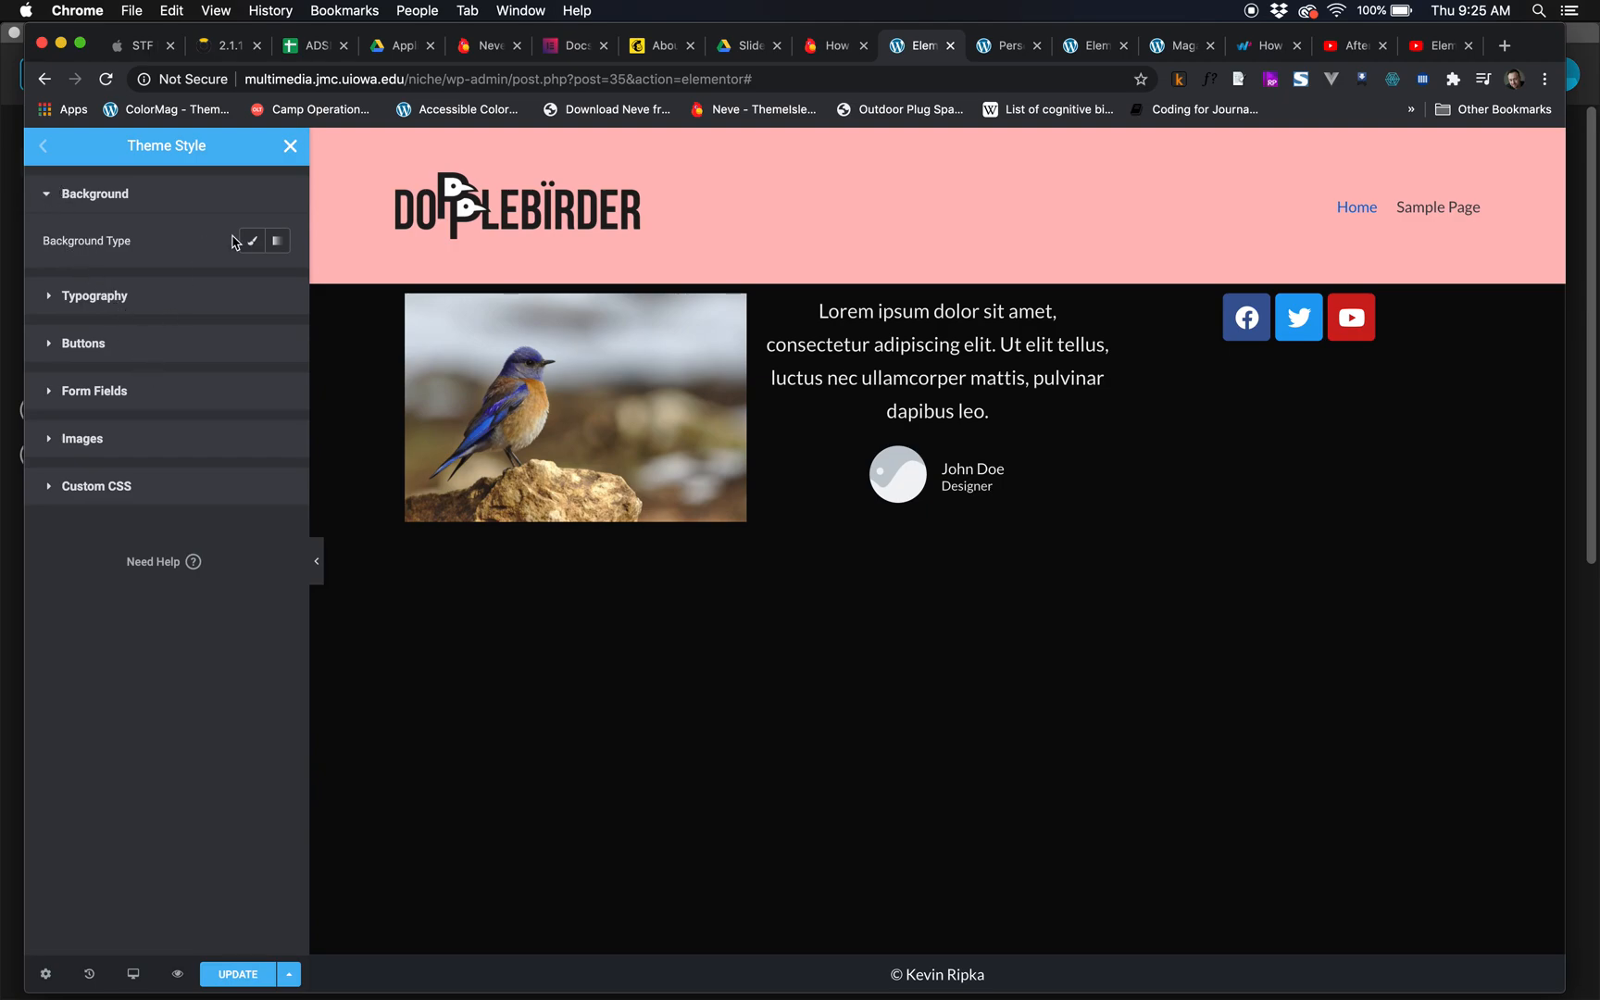
{"action": "left_click", "coordinate": [291, 148]}
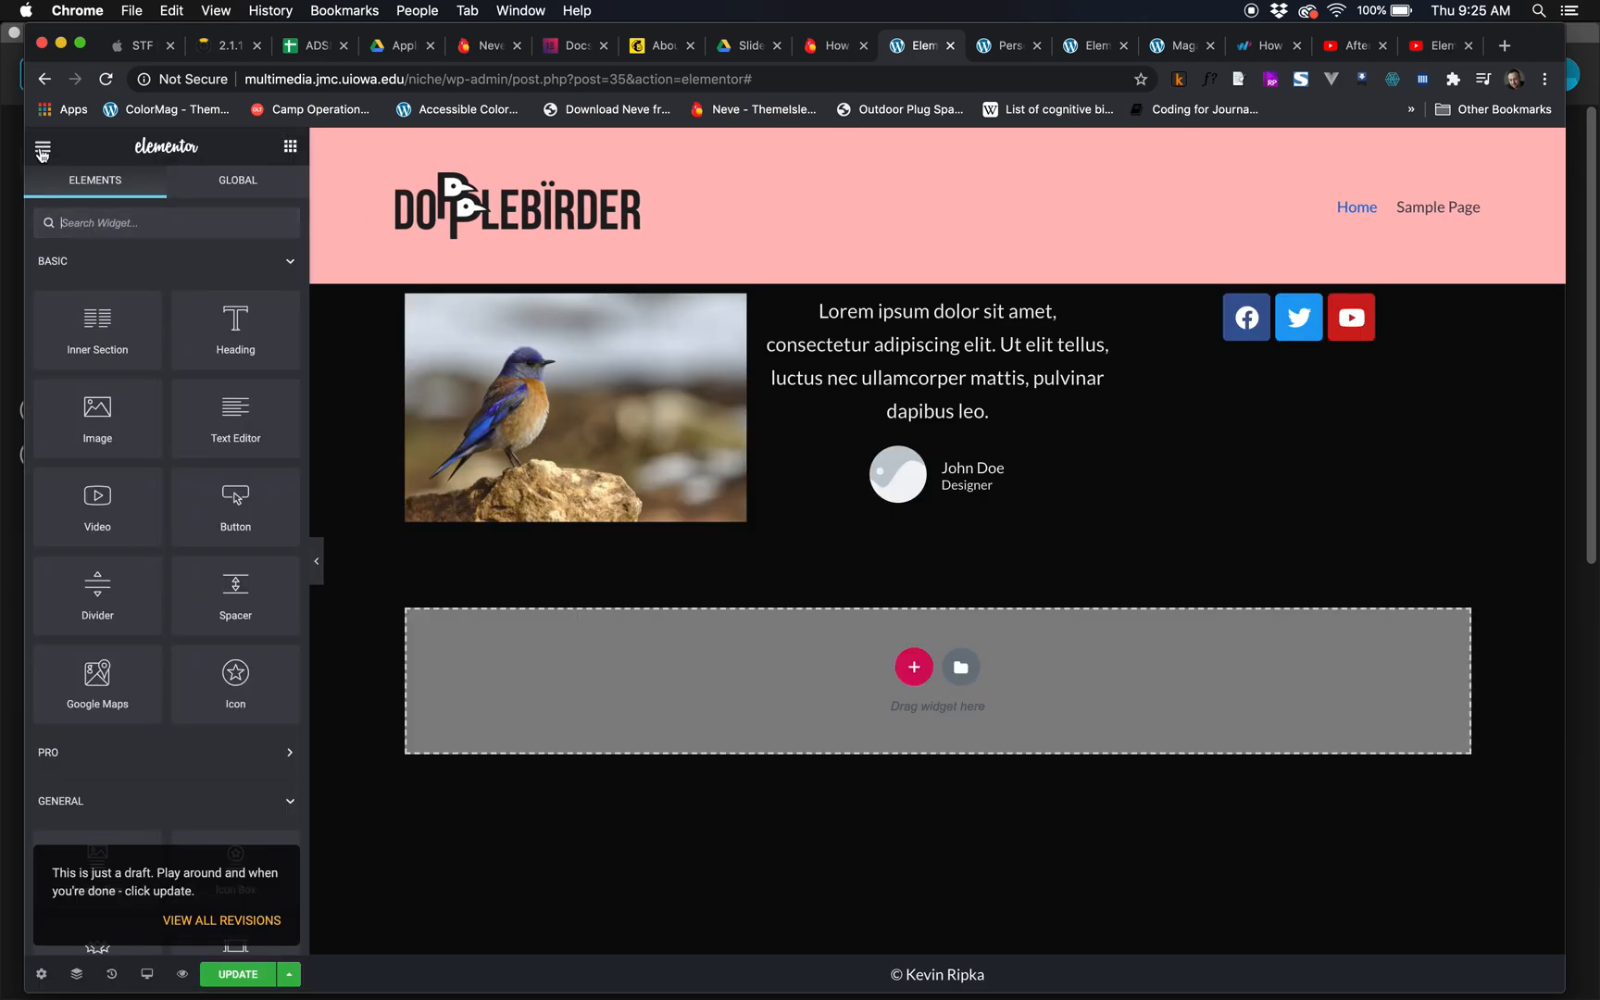
- Update the Home page to save the current layout changes
{"action": "left_click", "coordinate": [42, 147]}
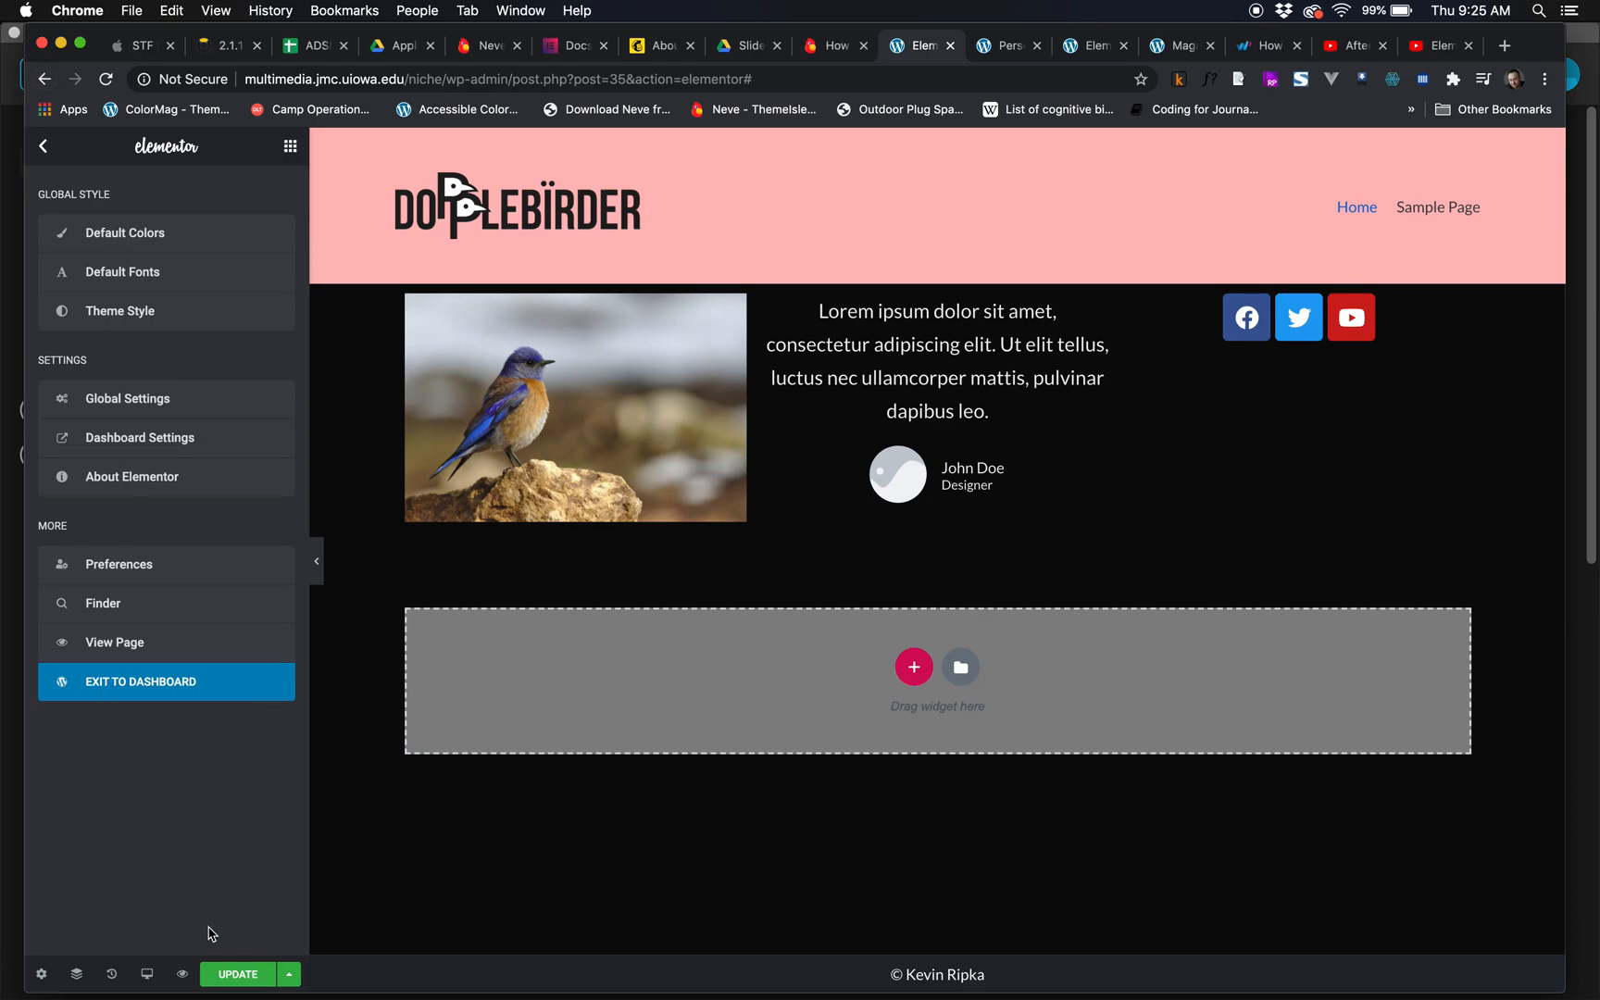
{"action": "left_click", "coordinate": [237, 975]}
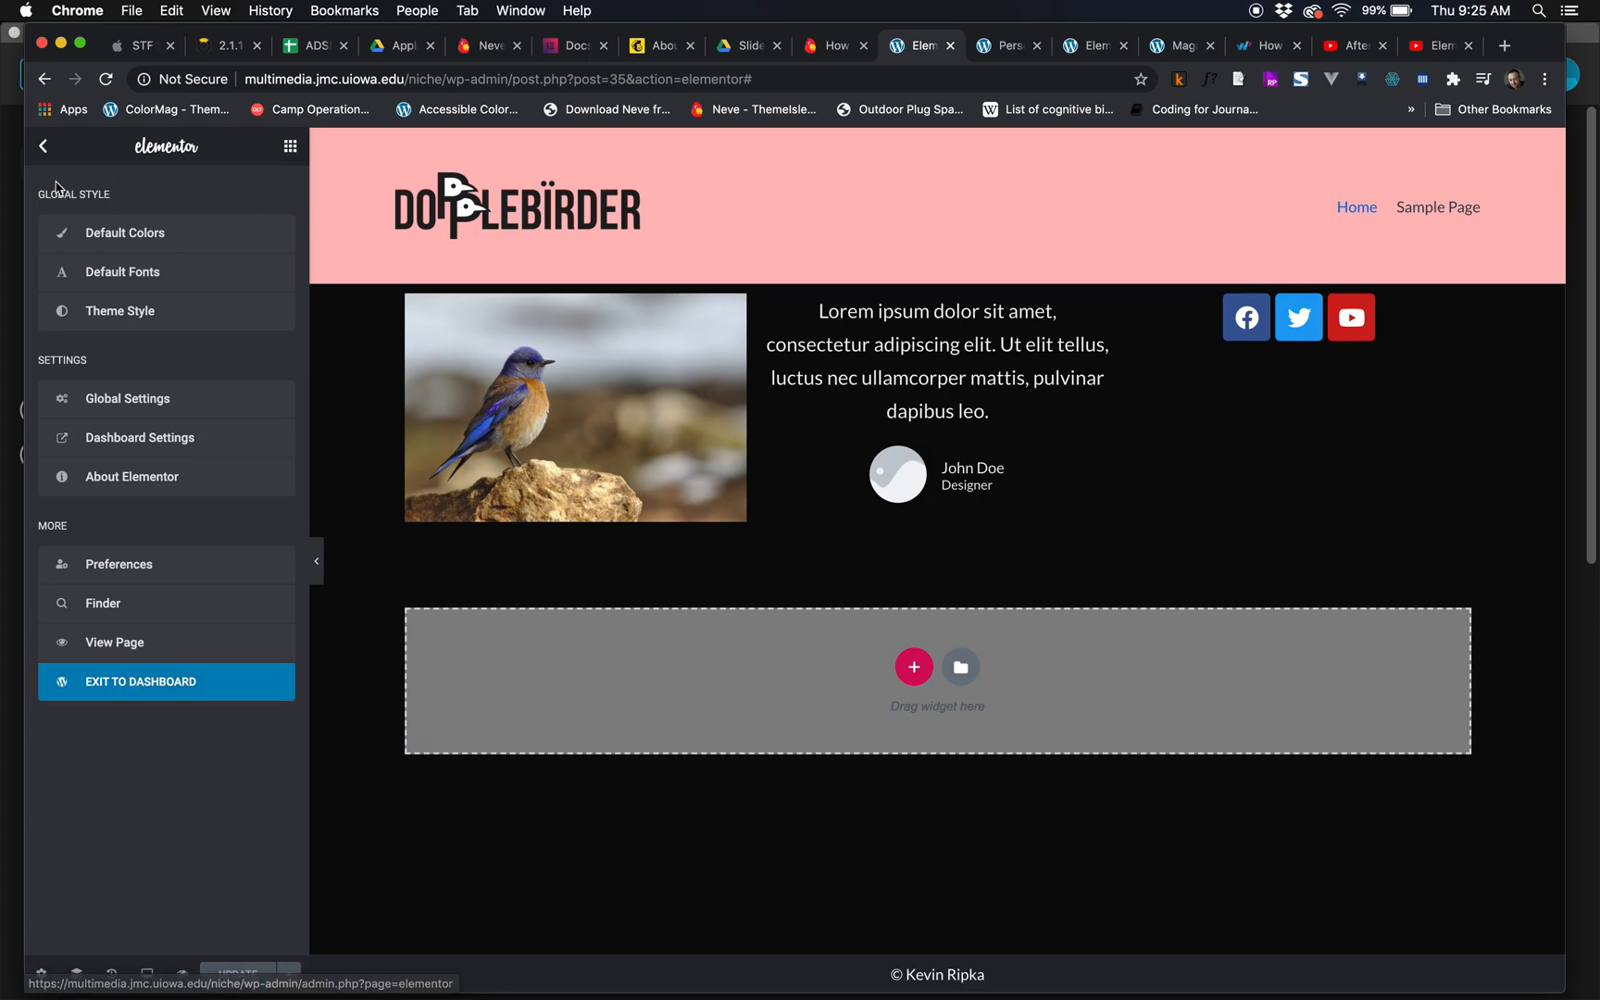
{"action": "left_click", "coordinate": [290, 146]}
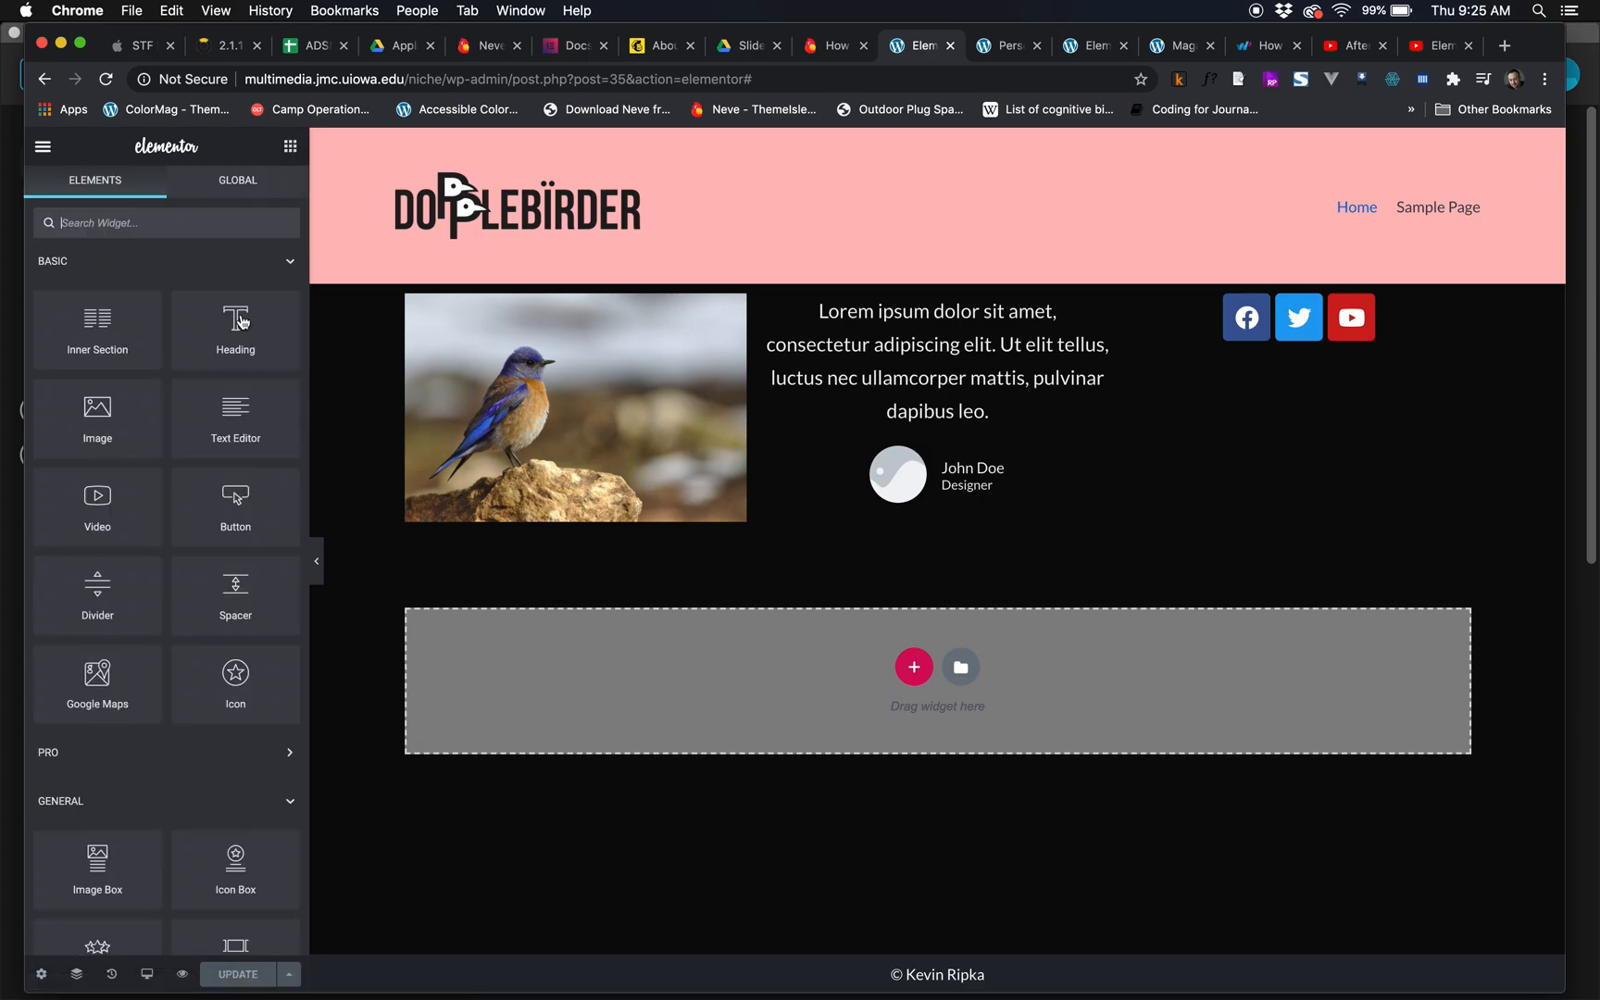
{"action": "left_click", "coordinate": [42, 147]}
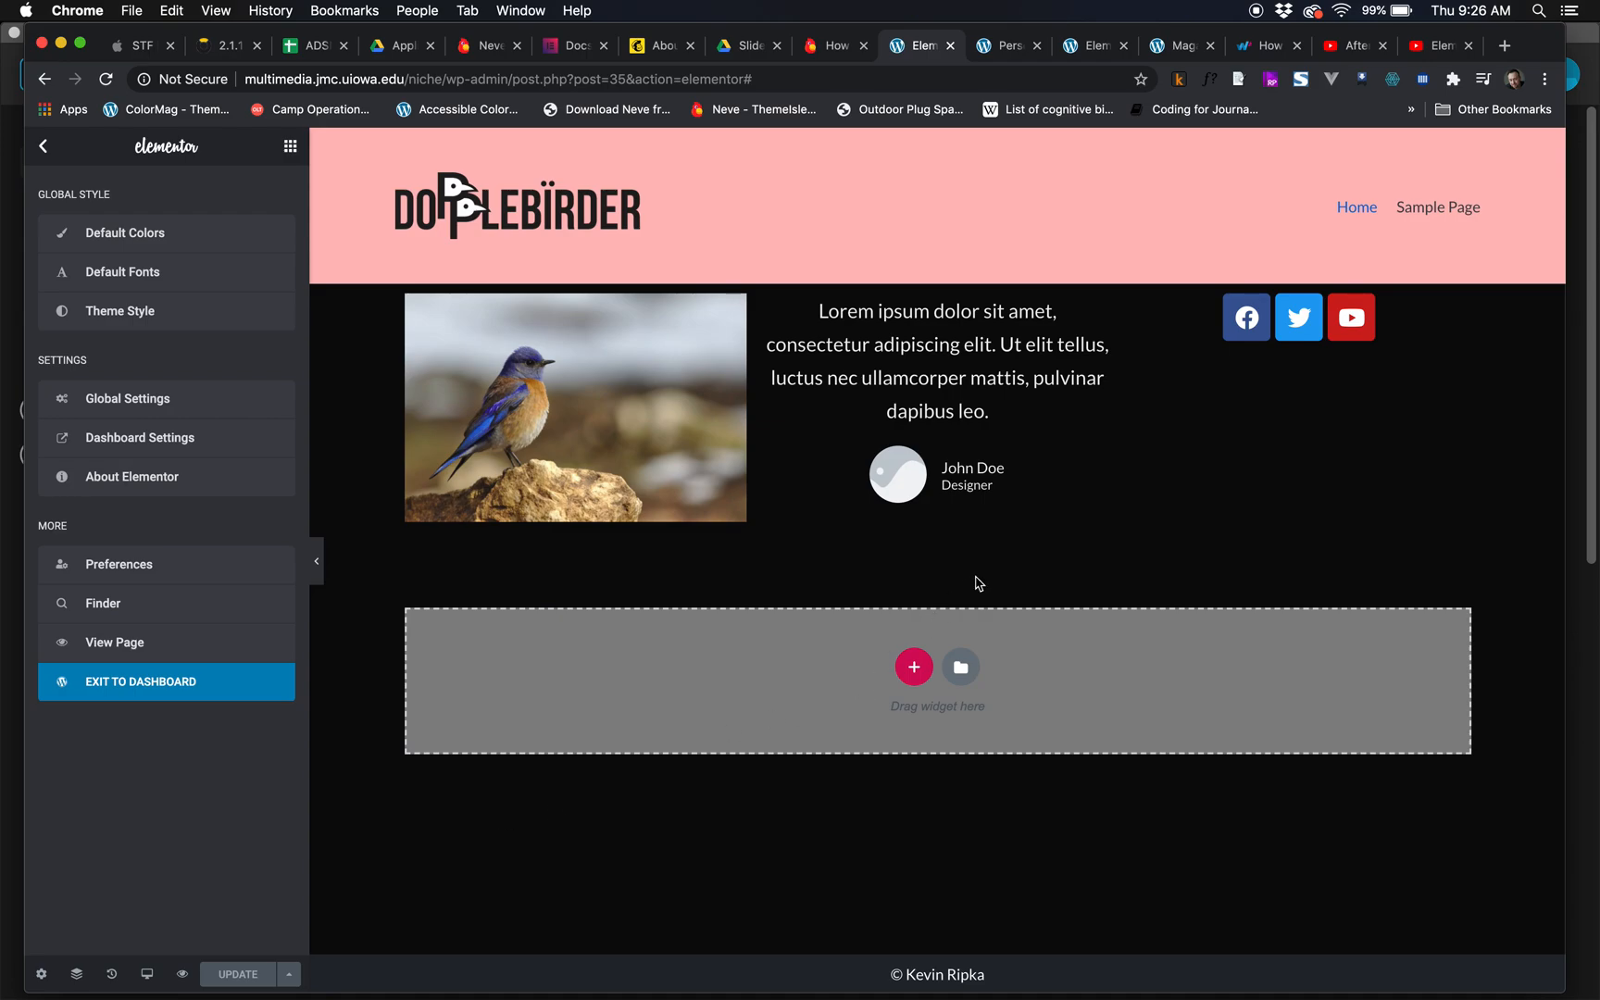
- Open the template library from the empty section and look through the ready-made blocks, from the FAQ designs to the Creative Charts designs
{"action": "left_click", "coordinate": [962, 667]}
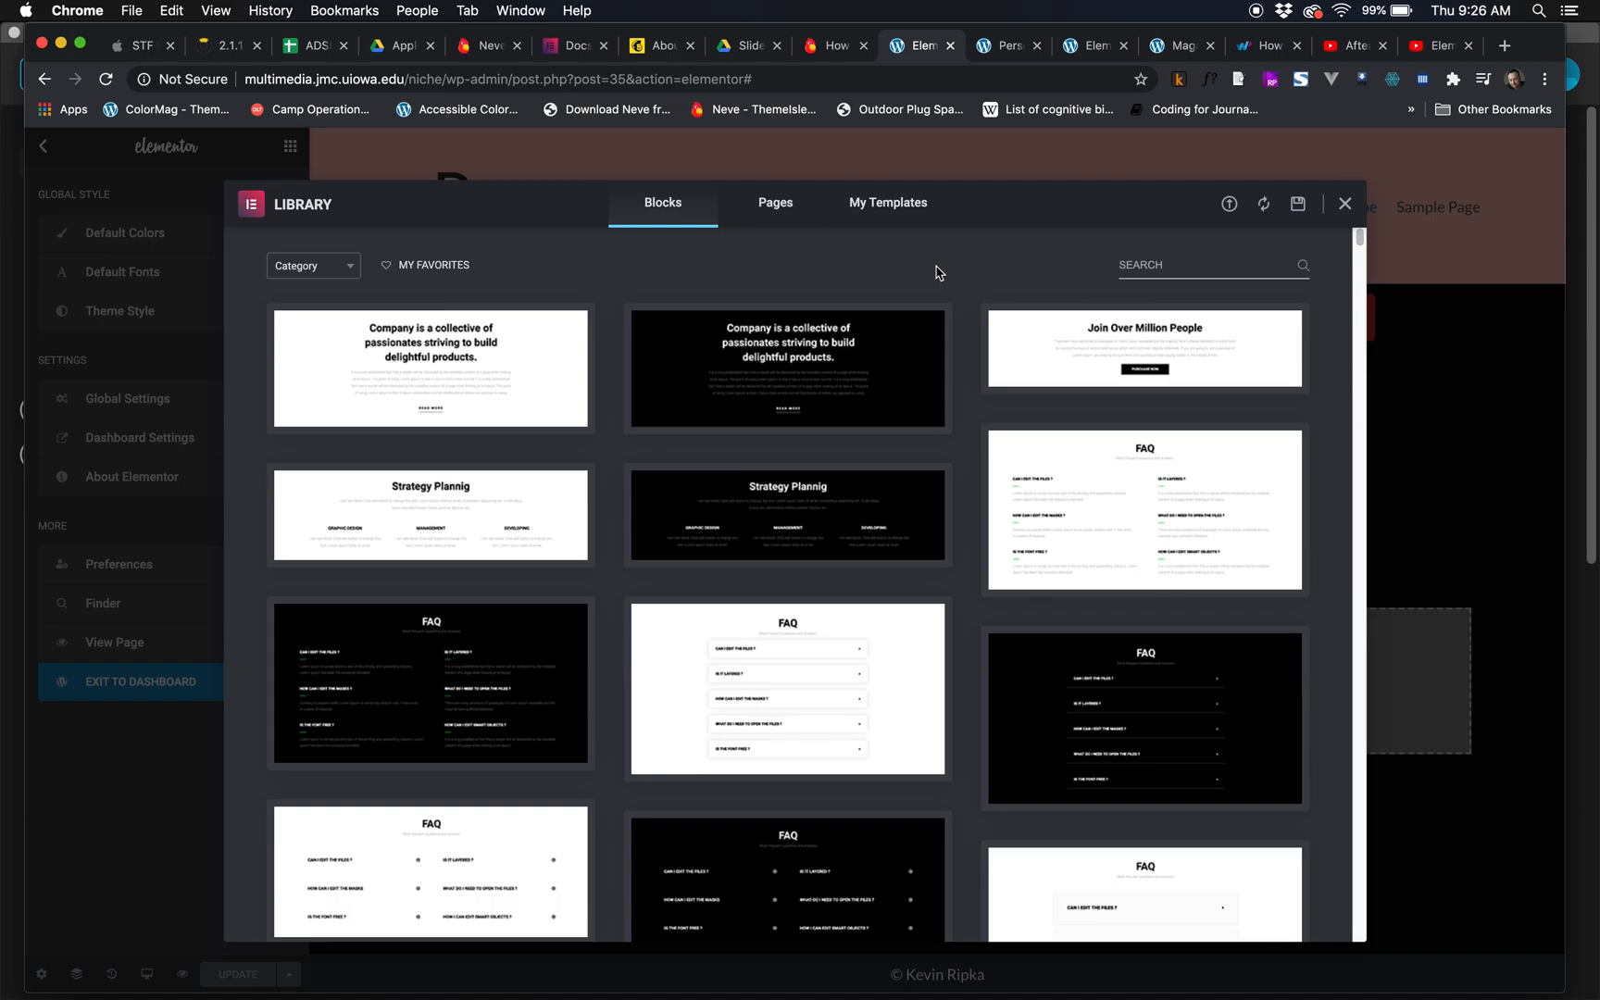
{"action": "scroll", "coordinate": [910, 599], "scroll_direction": "down", "scroll_amount": 10}
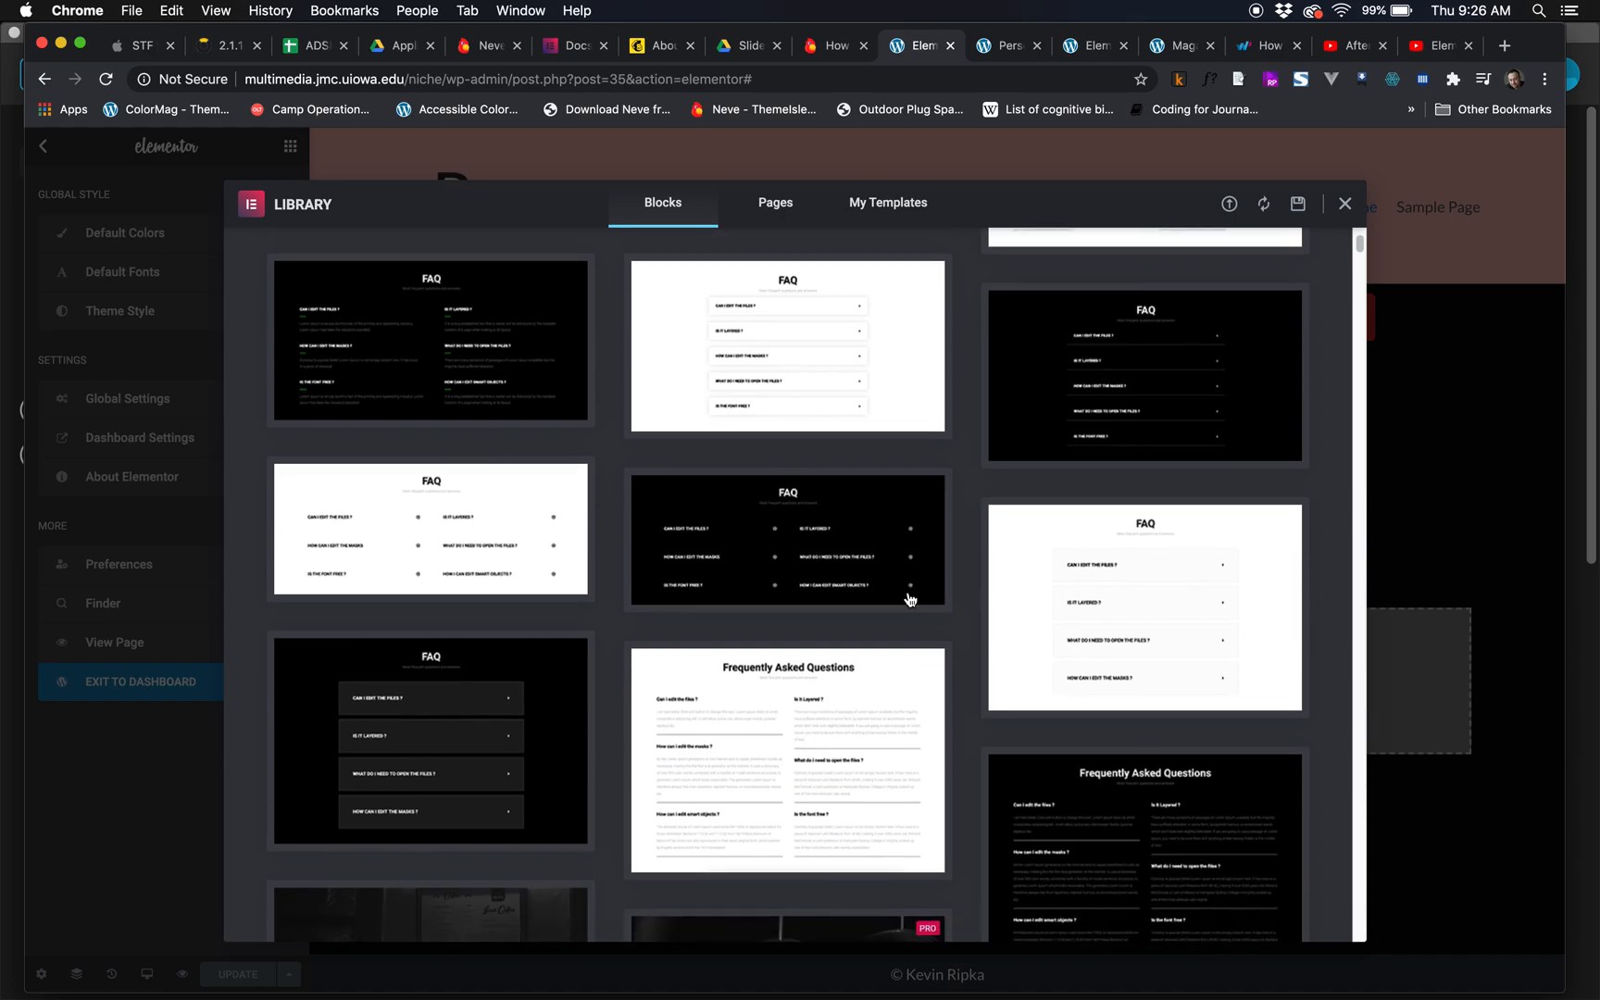
{"action": "scroll", "coordinate": [827, 290], "scroll_direction": "up", "scroll_amount": 10}
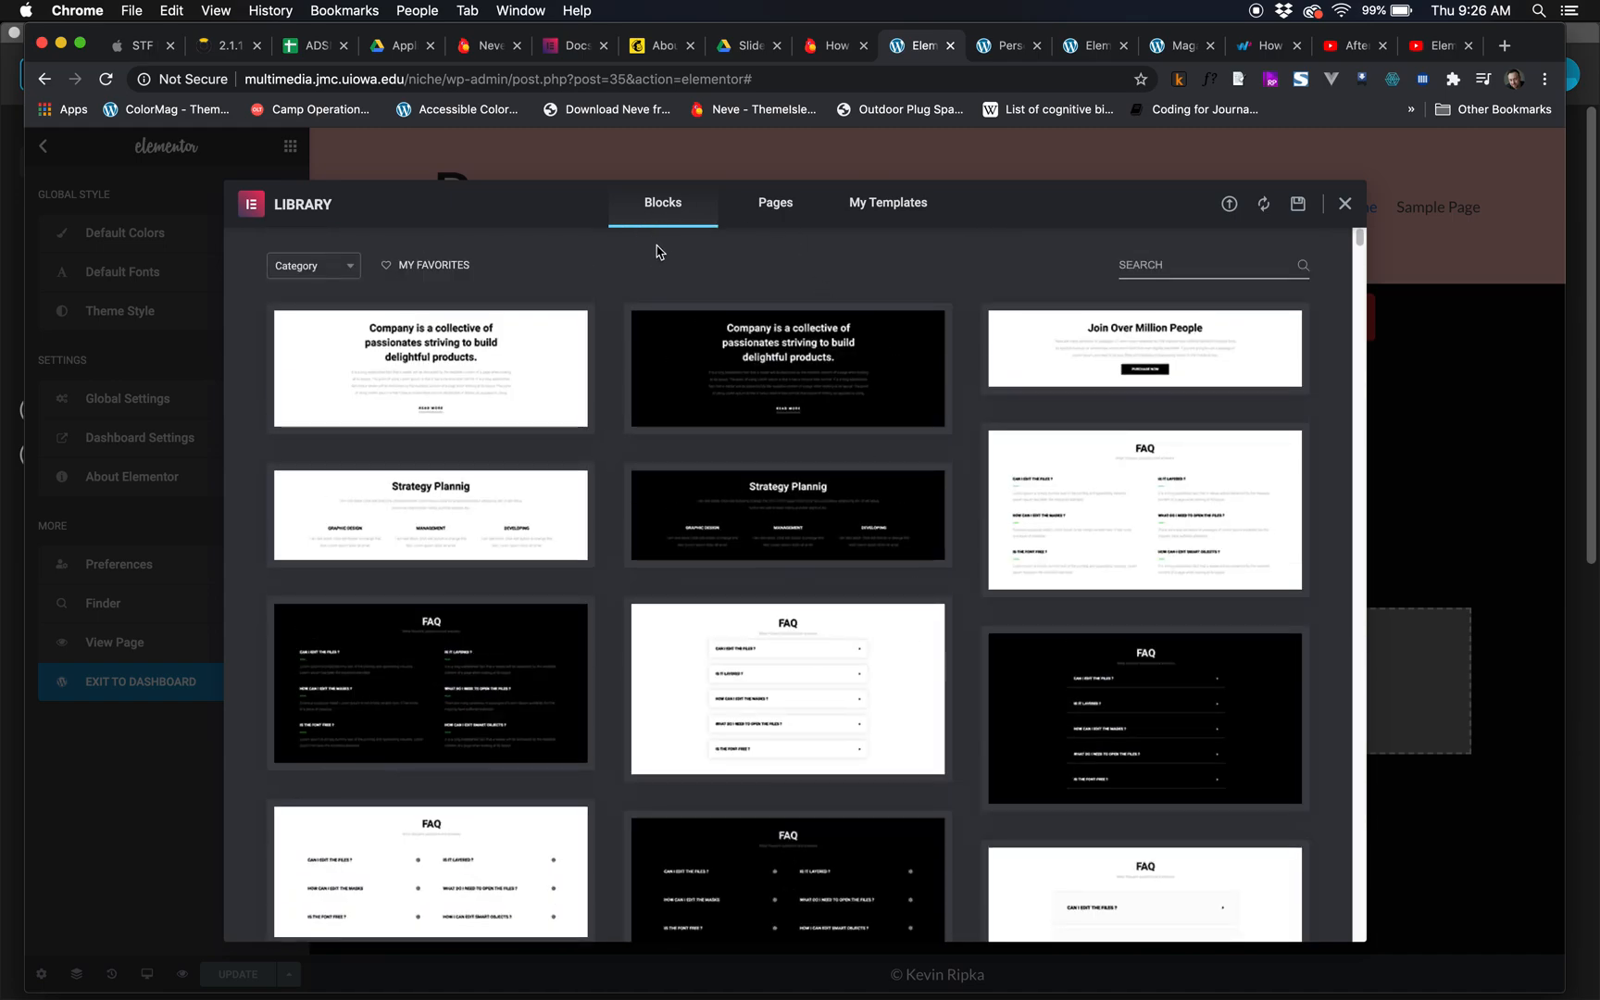
{"action": "scroll", "coordinate": [768, 654], "scroll_direction": "down", "scroll_amount": 4}
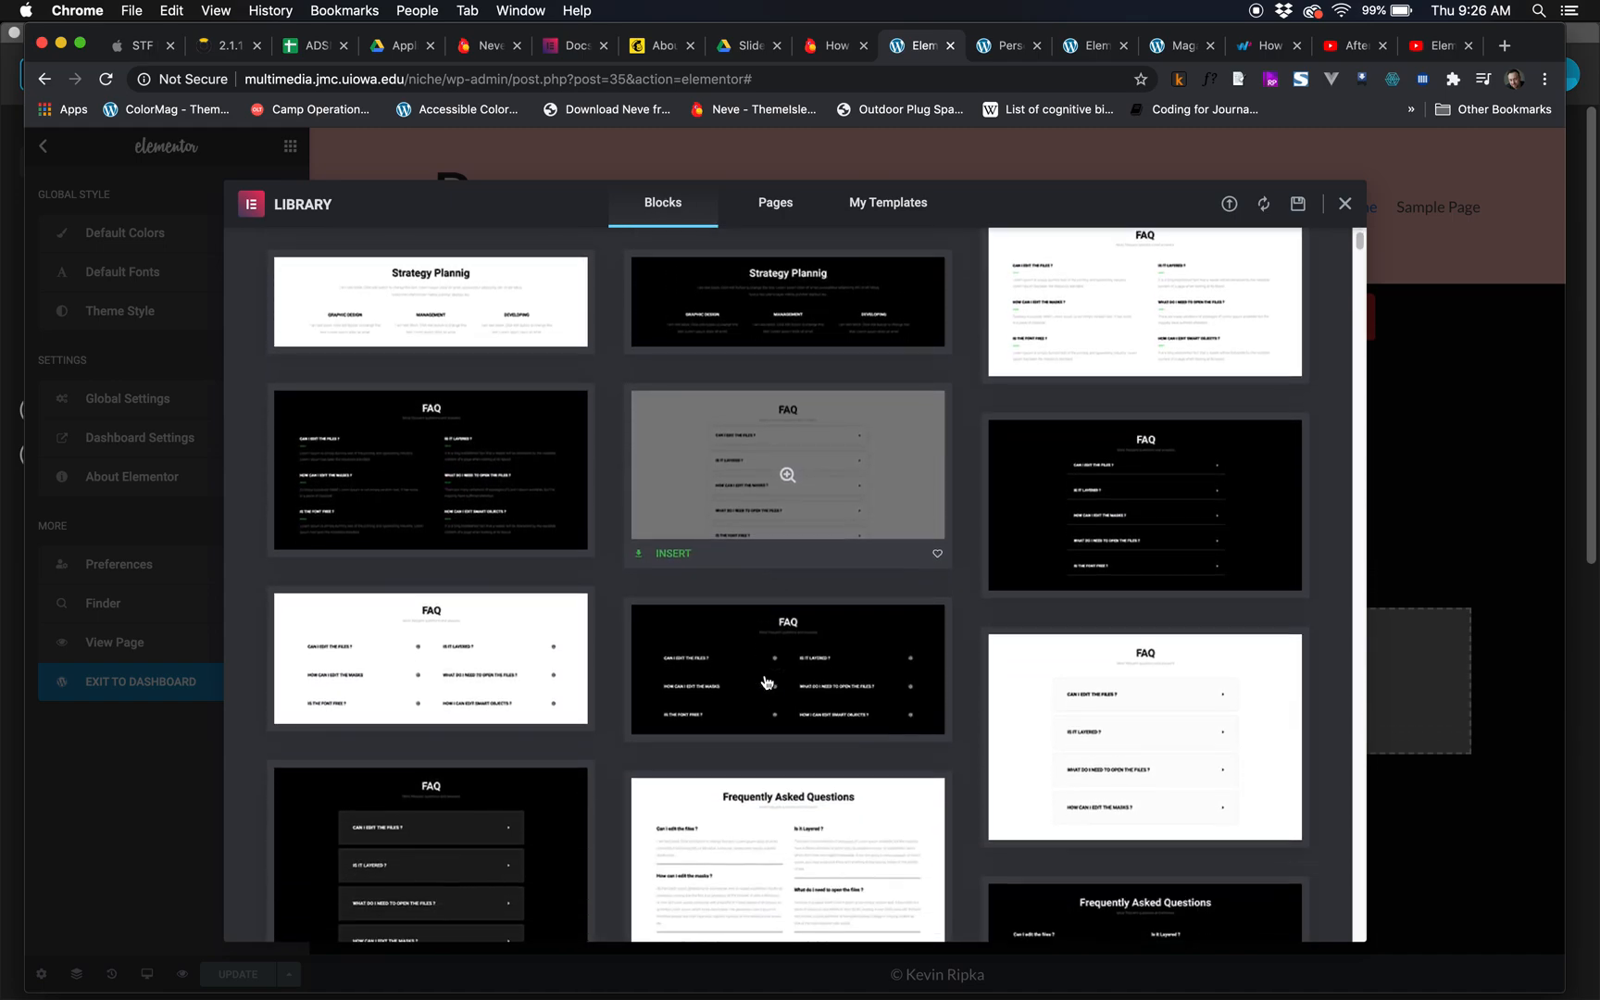
{"action": "scroll", "coordinate": [426, 519], "scroll_direction": "down", "scroll_amount": 9}
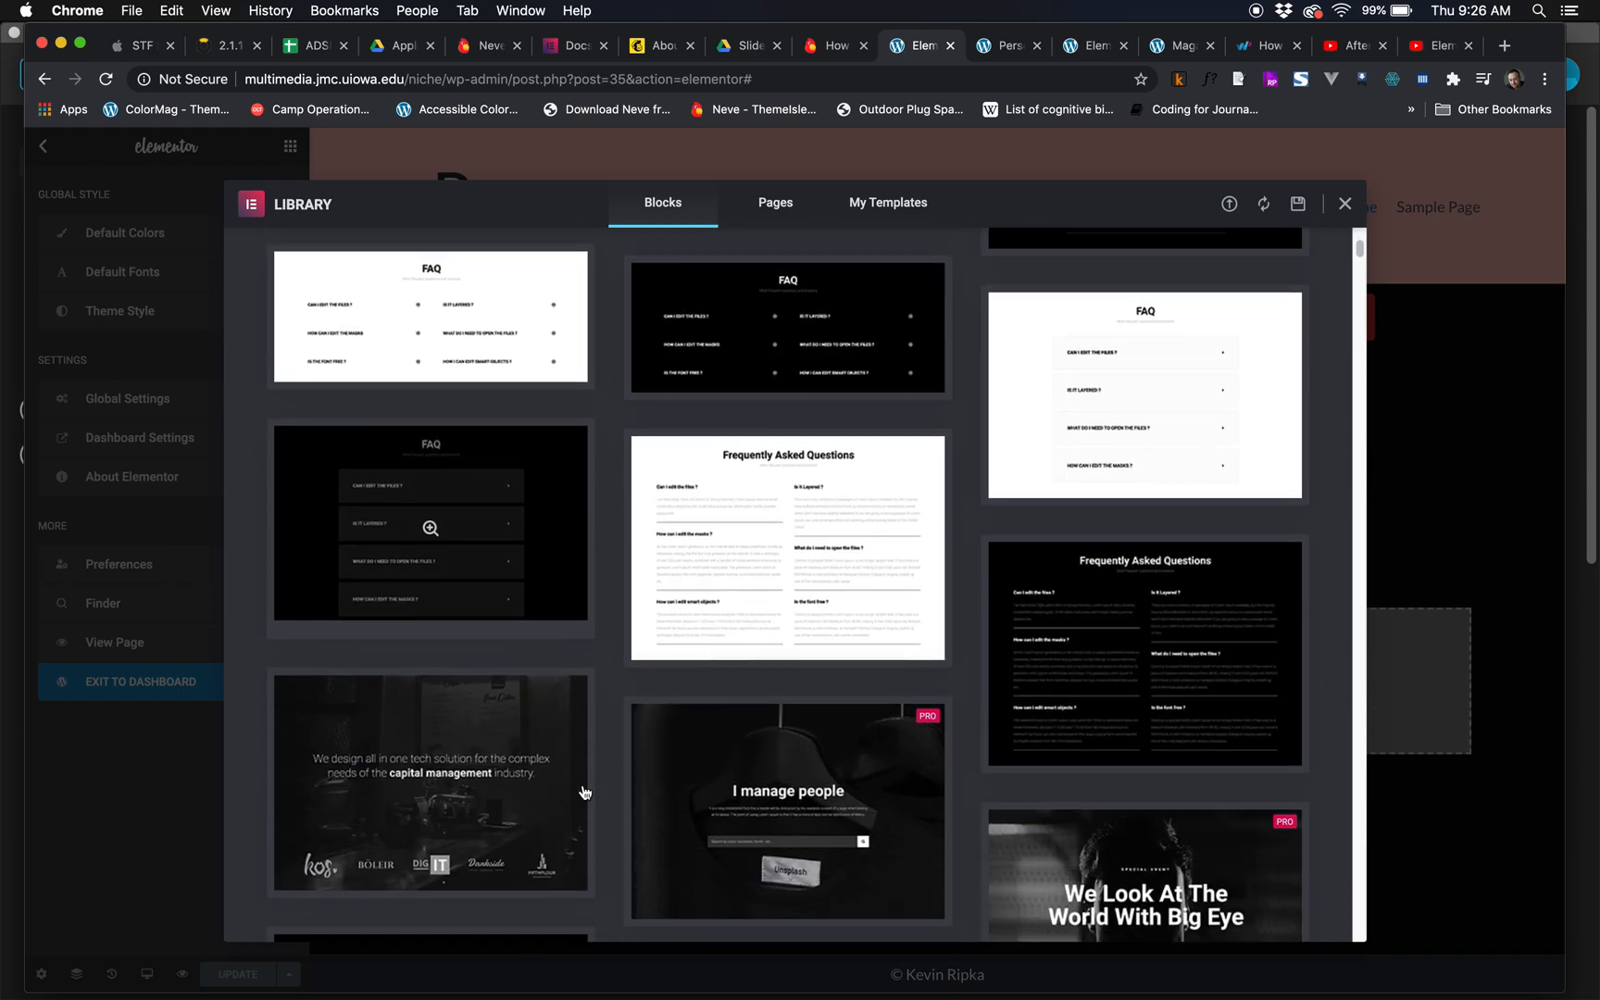
{"action": "scroll", "coordinate": [584, 793], "scroll_direction": "down", "scroll_amount": 3}
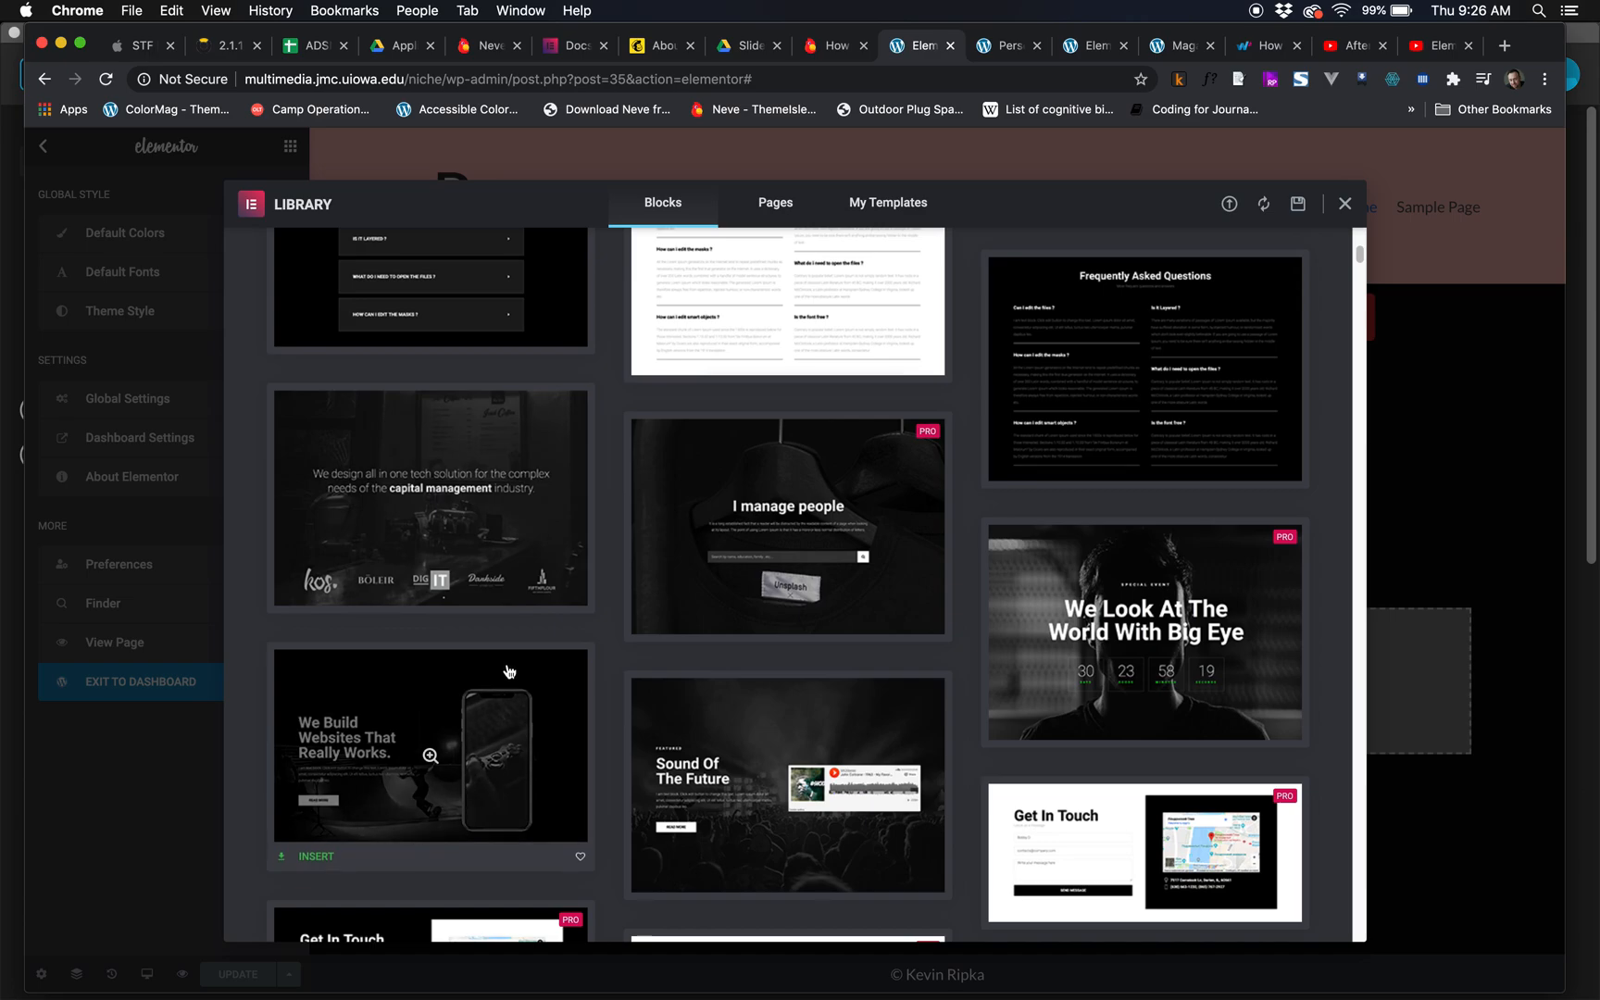
{"action": "scroll", "coordinate": [509, 671], "scroll_direction": "down", "scroll_amount": 7}
{"action": "scroll", "coordinate": [419, 692], "scroll_direction": "down", "scroll_amount": 2}
{"action": "scroll", "coordinate": [958, 554], "scroll_direction": "up", "scroll_amount": 5}
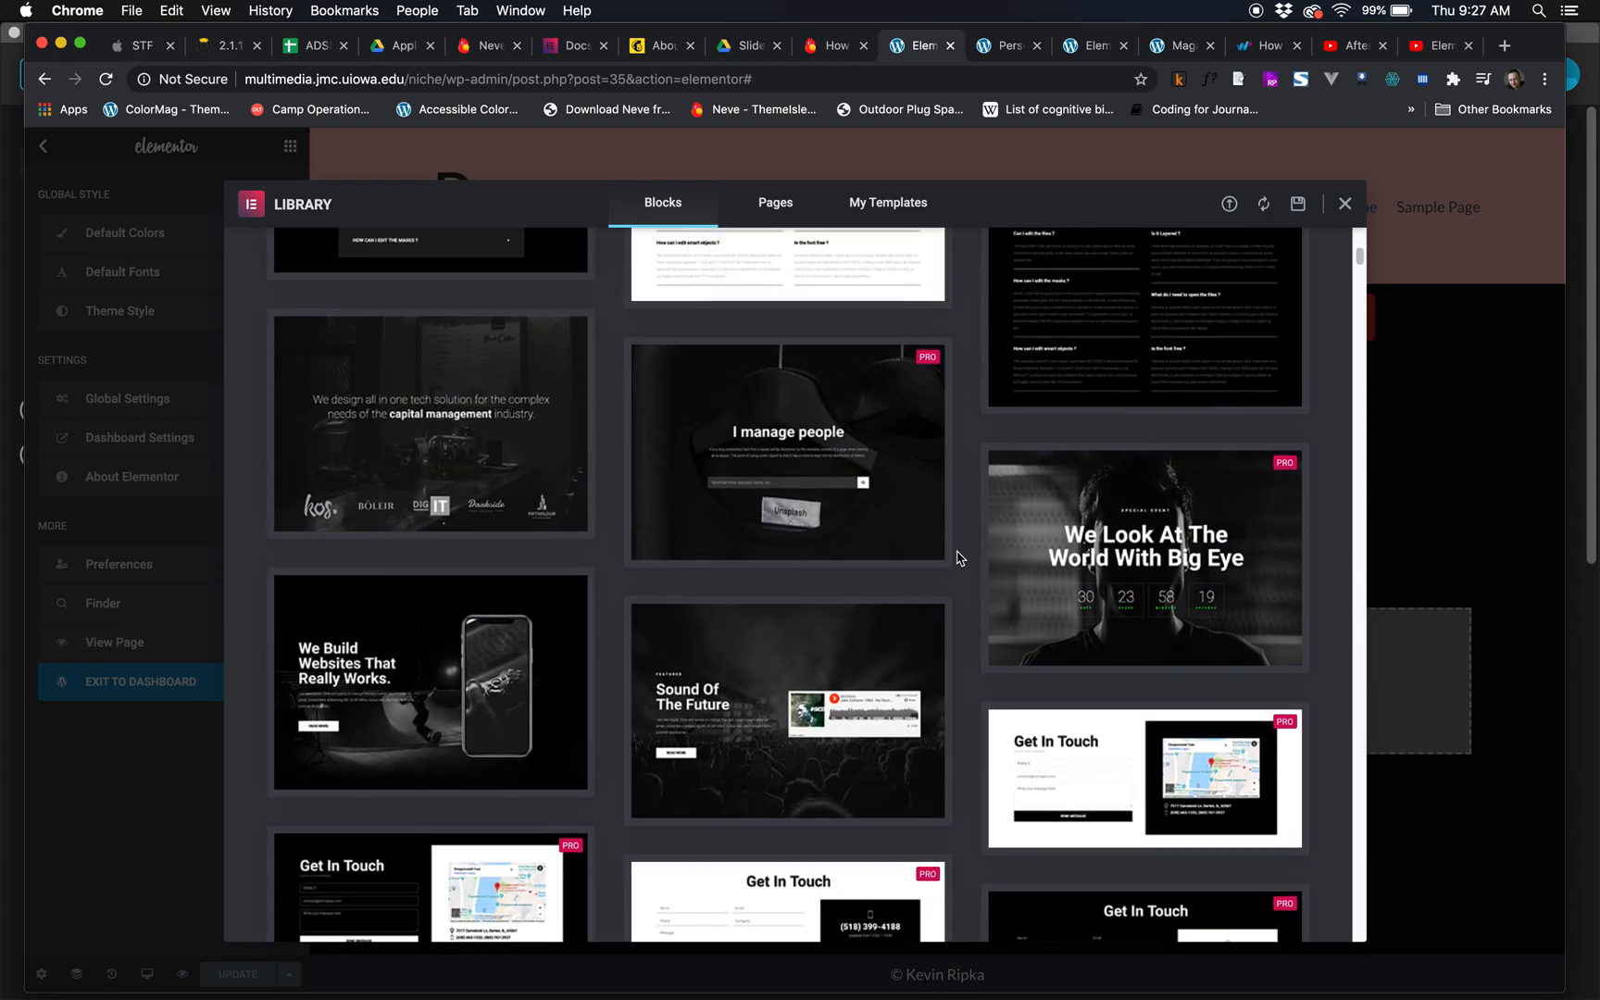
{"action": "scroll", "coordinate": [957, 554], "scroll_direction": "up", "scroll_amount": 8}
{"action": "scroll", "coordinate": [861, 749], "scroll_direction": "down", "scroll_amount": 5}
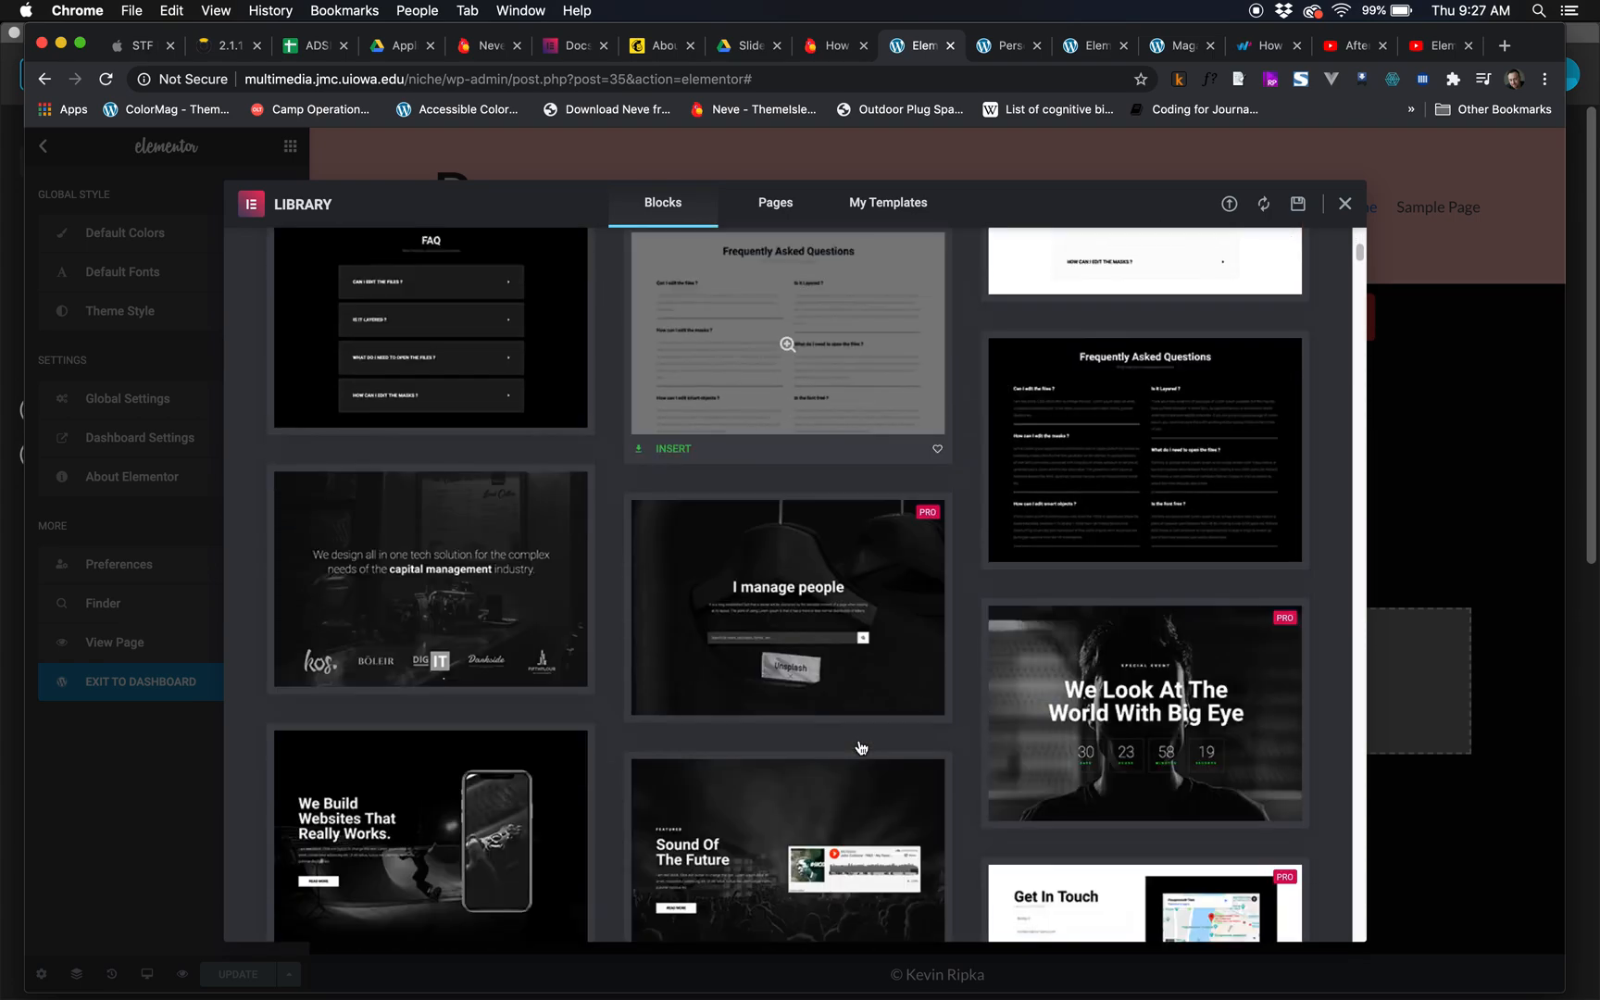
{"action": "scroll", "coordinate": [861, 748], "scroll_direction": "down", "scroll_amount": 15}
{"action": "scroll", "coordinate": [1202, 769], "scroll_direction": "down", "scroll_amount": 1}
{"action": "scroll", "coordinate": [951, 688], "scroll_direction": "down", "scroll_amount": 1}
{"action": "scroll", "coordinate": [951, 688], "scroll_direction": "down", "scroll_amount": 10}
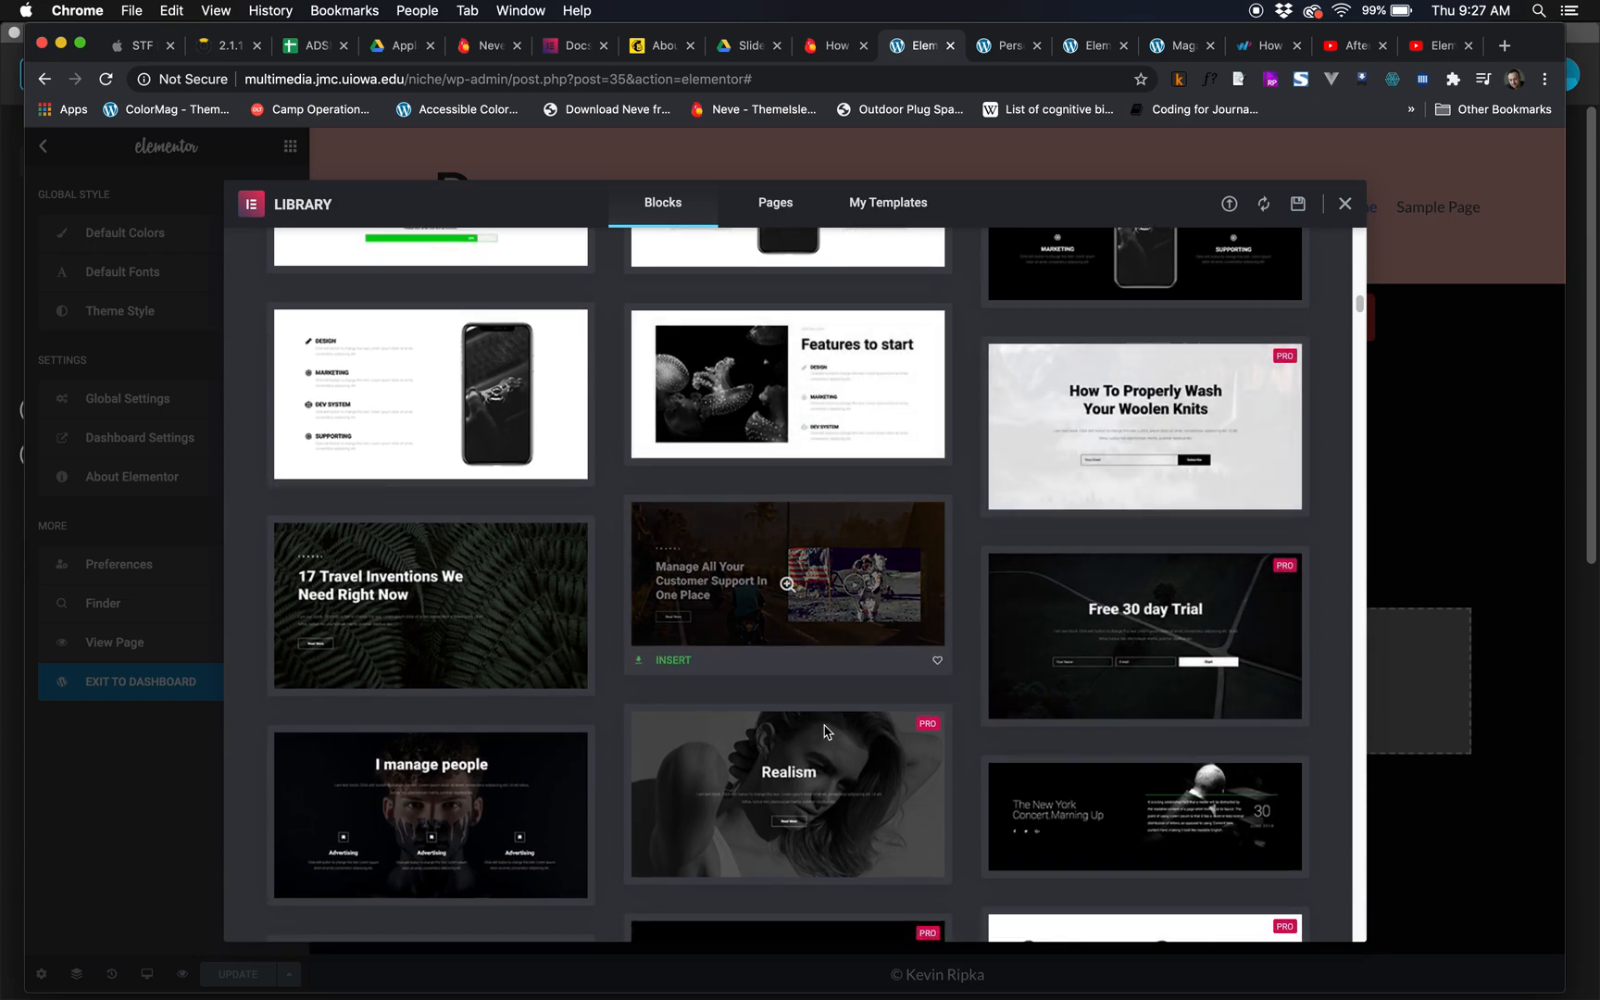
{"action": "scroll", "coordinate": [819, 716], "scroll_direction": "down", "scroll_amount": 3}
{"action": "scroll", "coordinate": [796, 556], "scroll_direction": "up", "scroll_amount": 8}
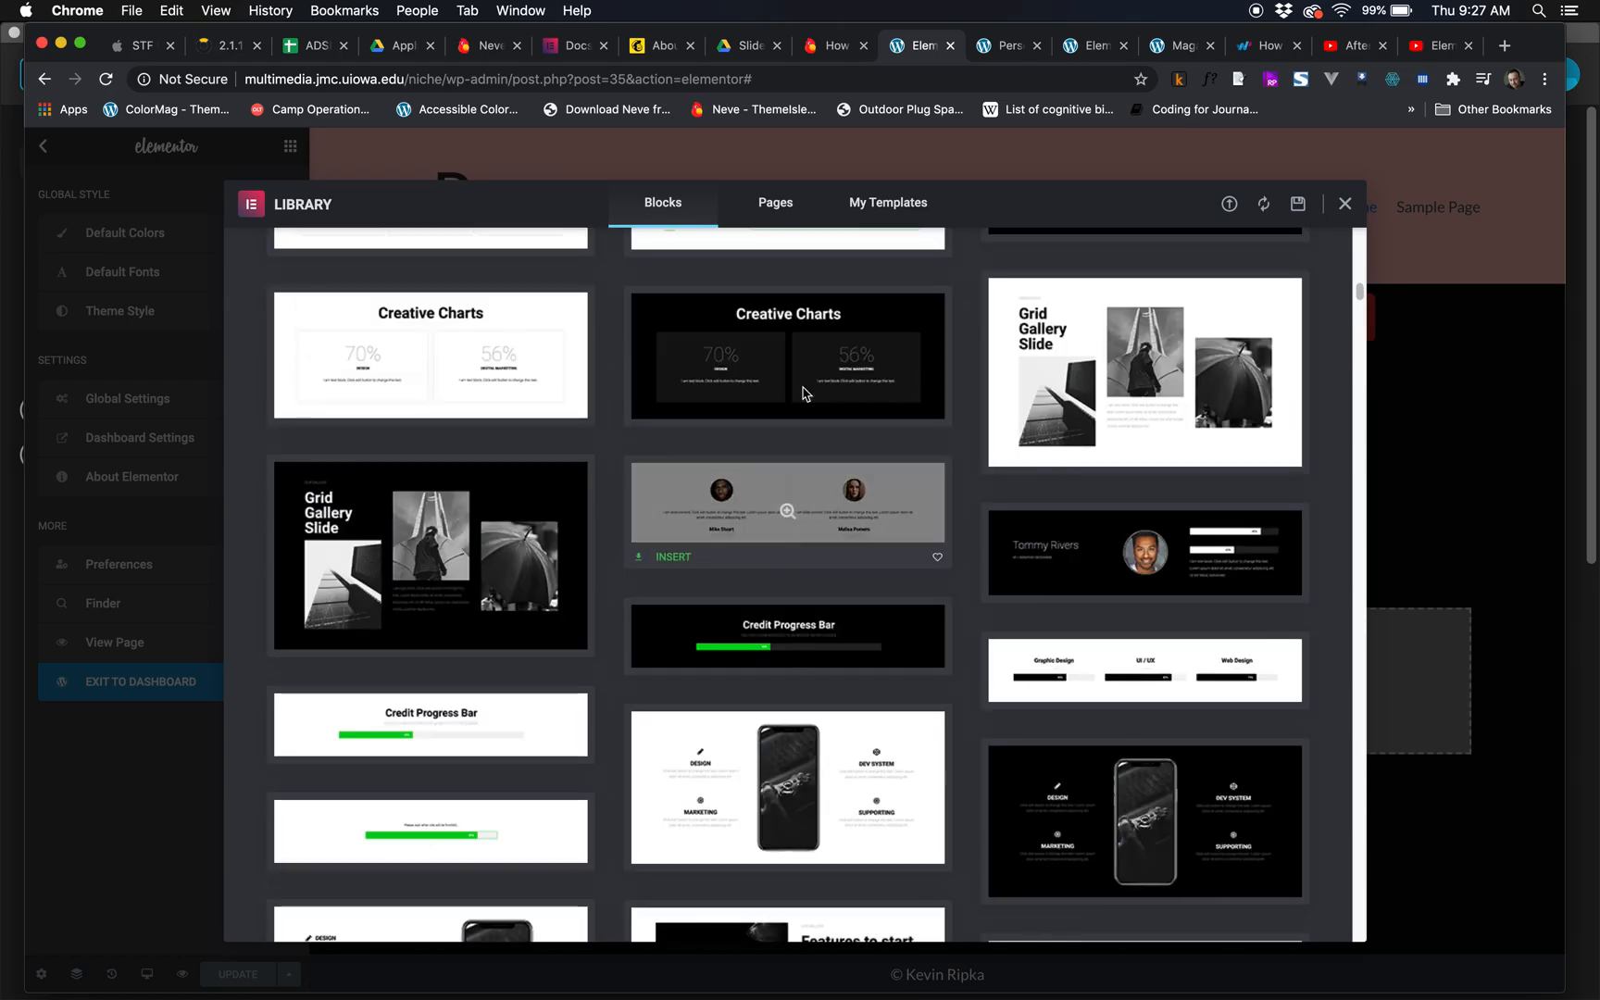
{"action": "scroll", "coordinate": [797, 416], "scroll_direction": "up", "scroll_amount": 4}
{"action": "scroll", "coordinate": [813, 370], "scroll_direction": "down", "scroll_amount": 2}
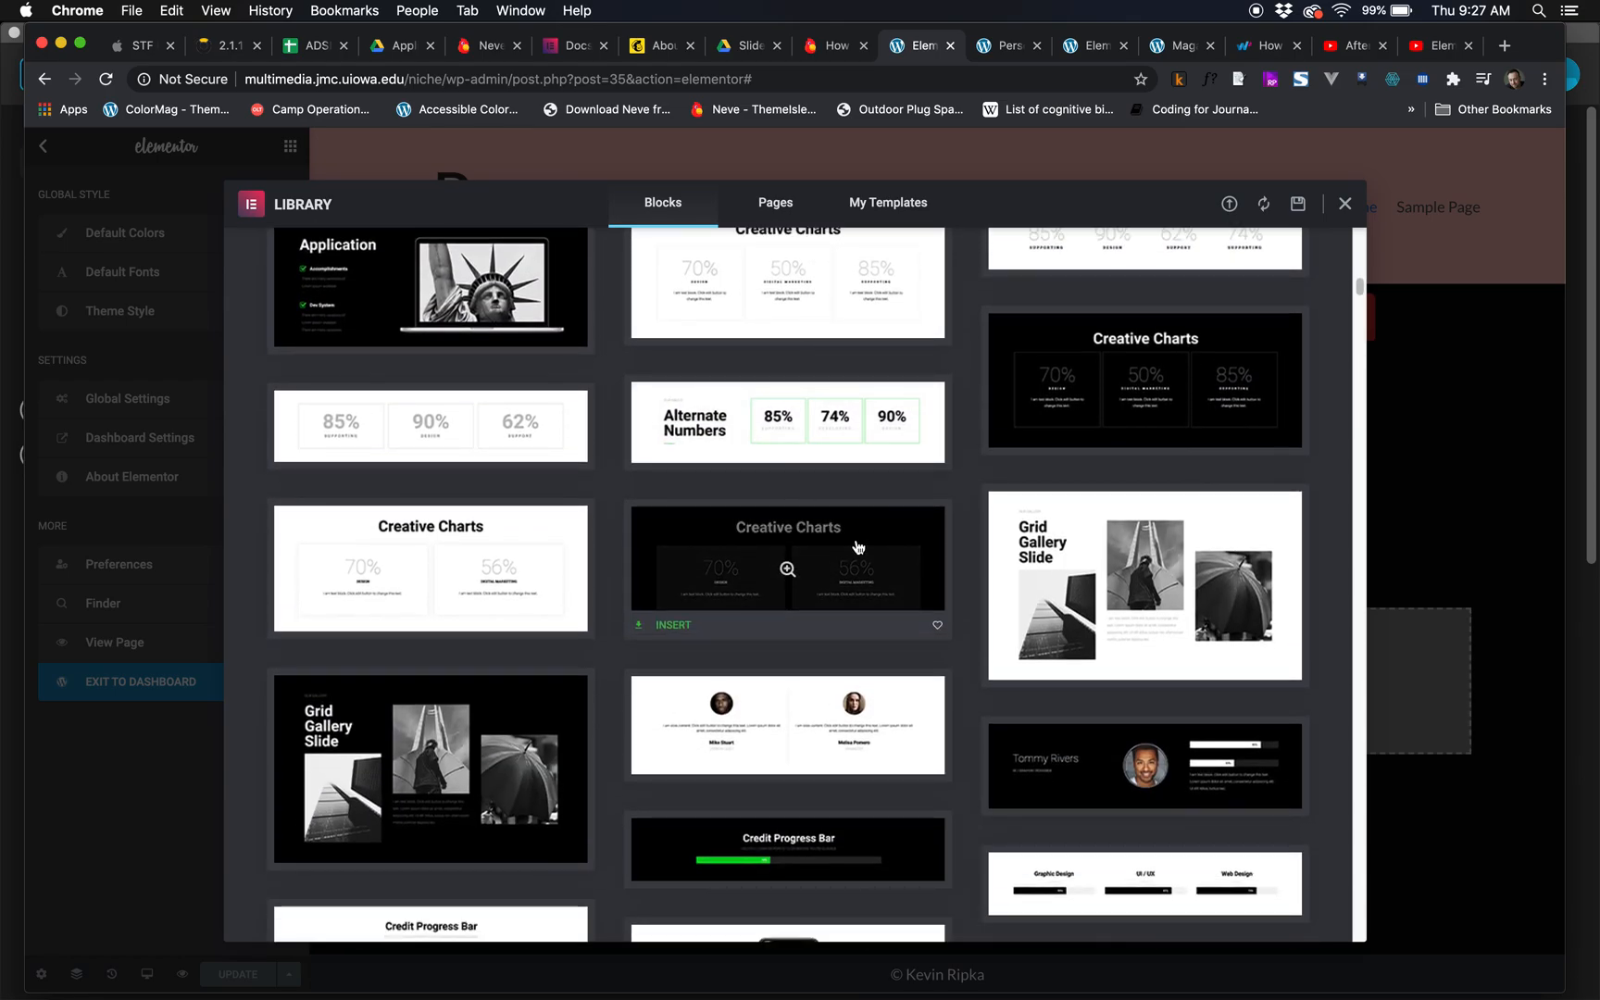
- Try to insert the dark two-chart Creative Charts block, view the Elementor account sign-up page, and return to close the library
{"action": "left_click", "coordinate": [663, 629]}
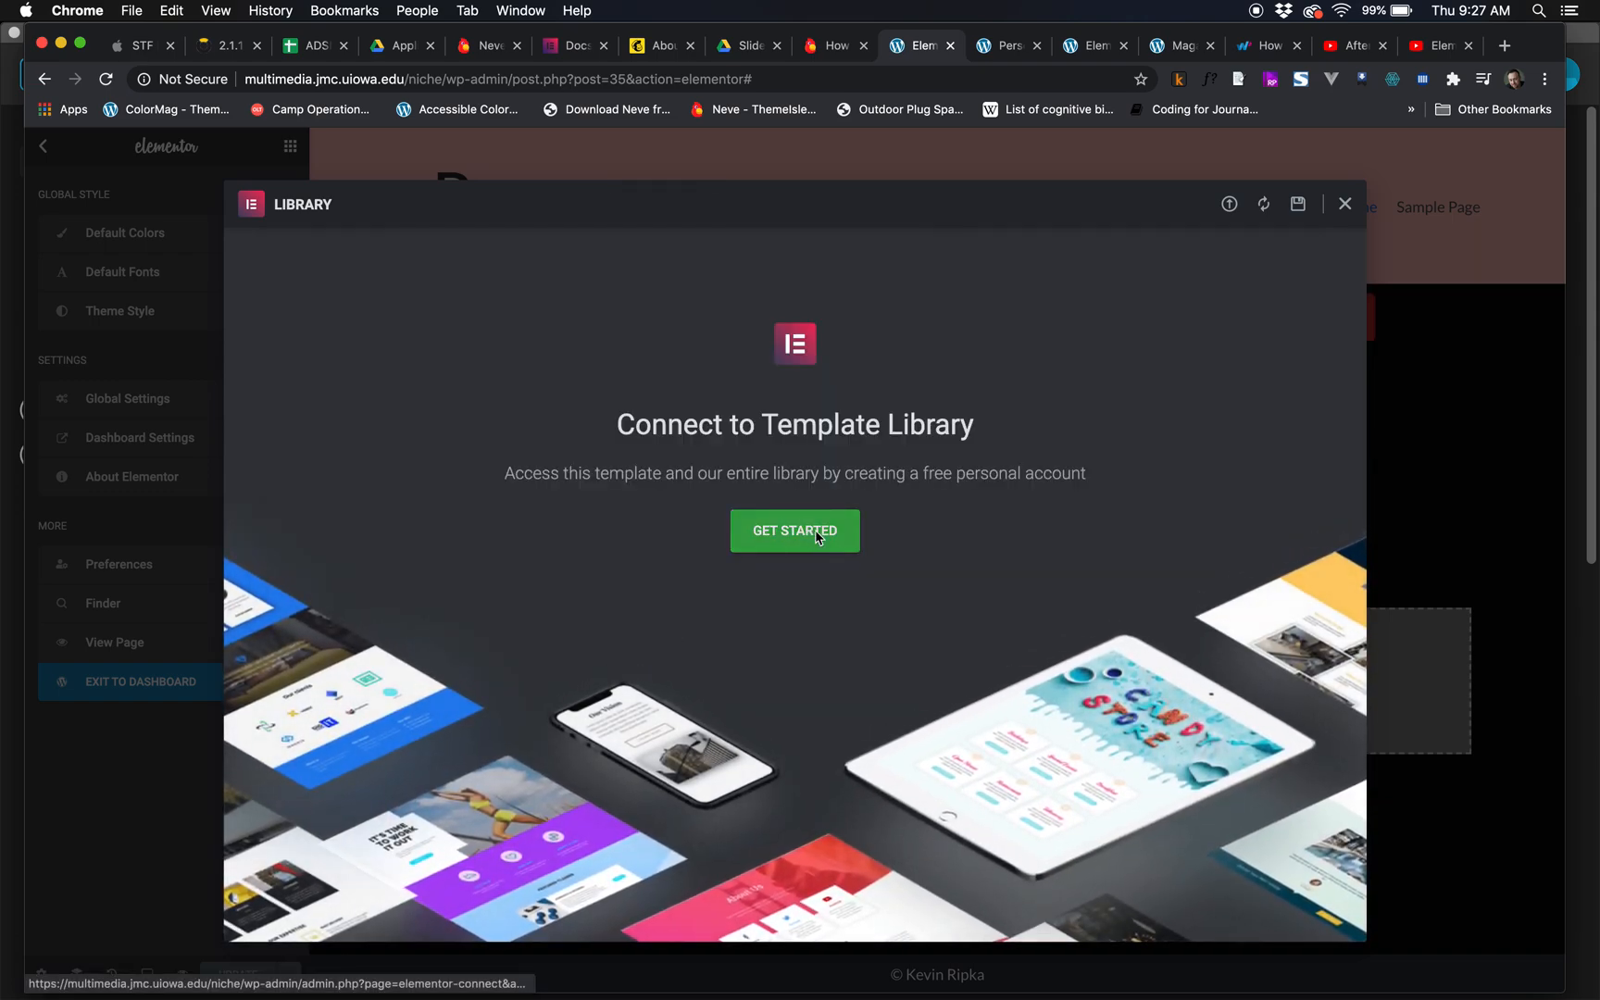
{"action": "left_click", "coordinate": [817, 535]}
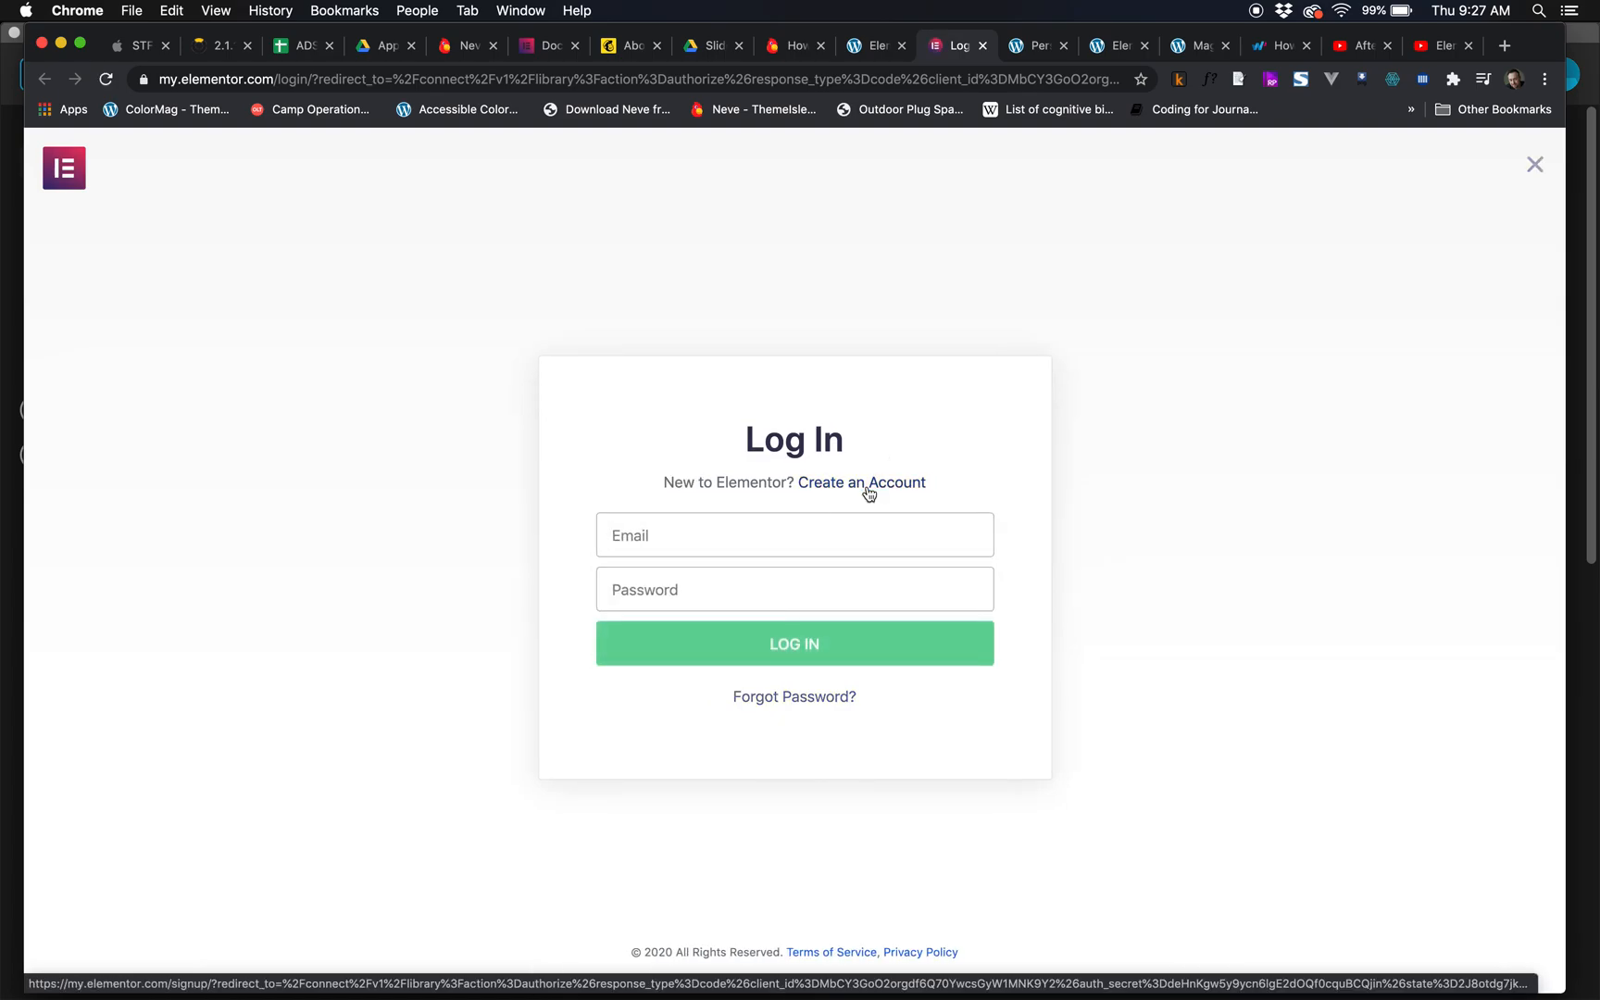
{"action": "left_click", "coordinate": [868, 482]}
{"action": "left_click", "coordinate": [875, 48]}
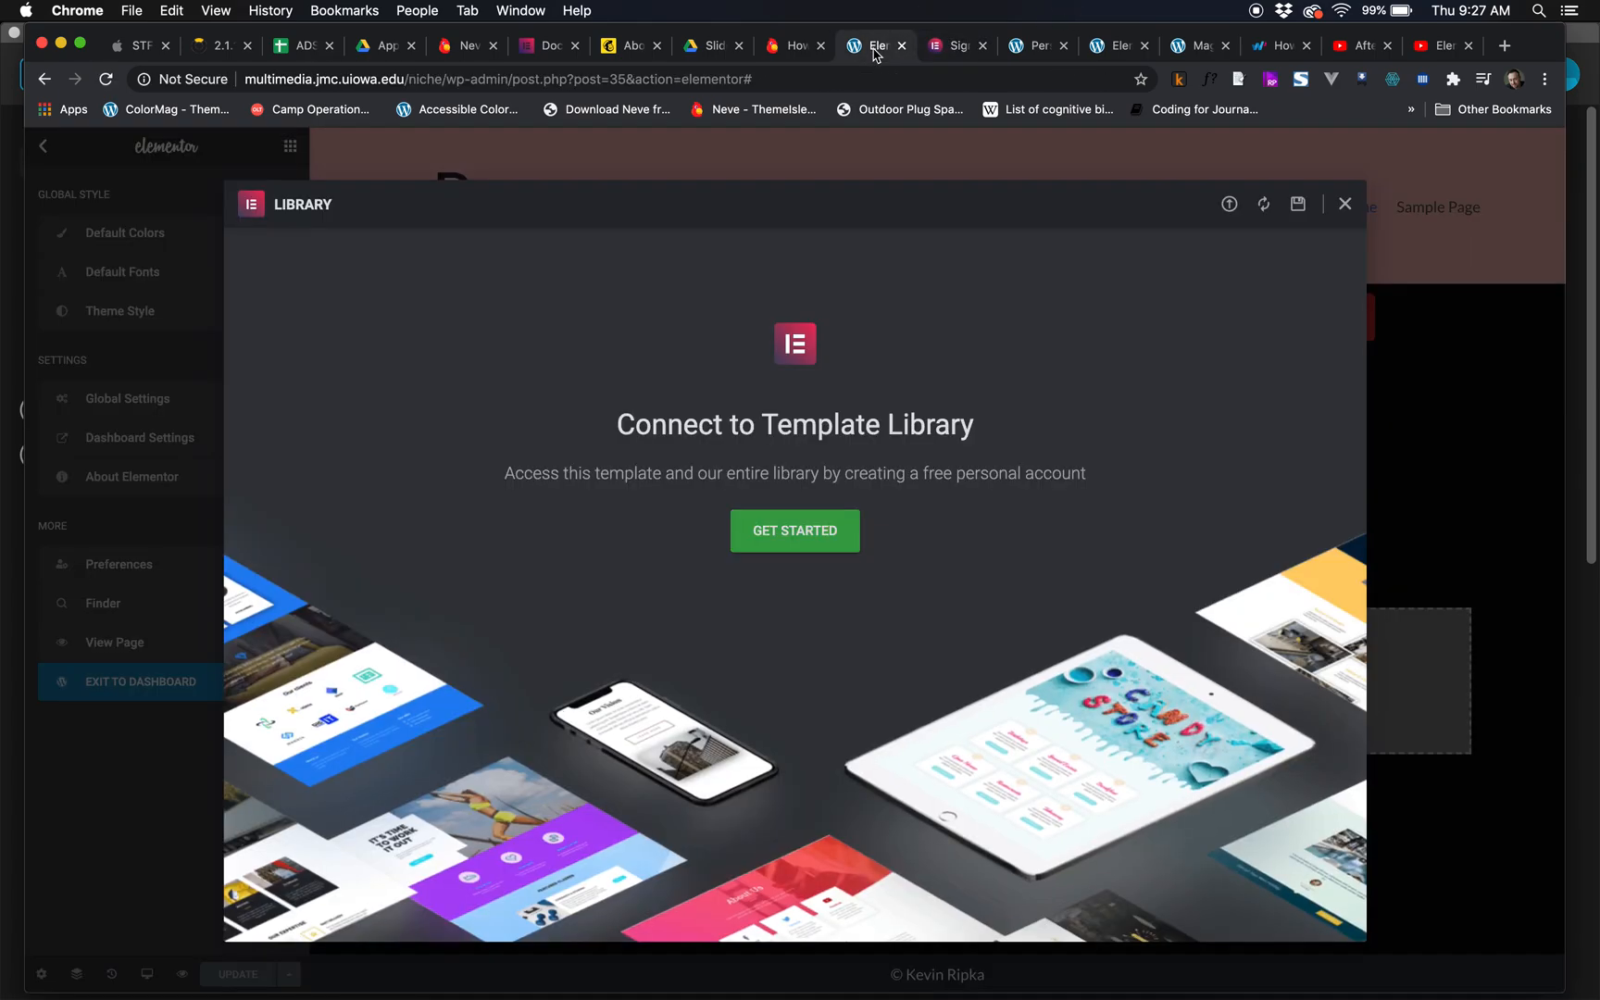
{"action": "left_click", "coordinate": [1345, 203]}
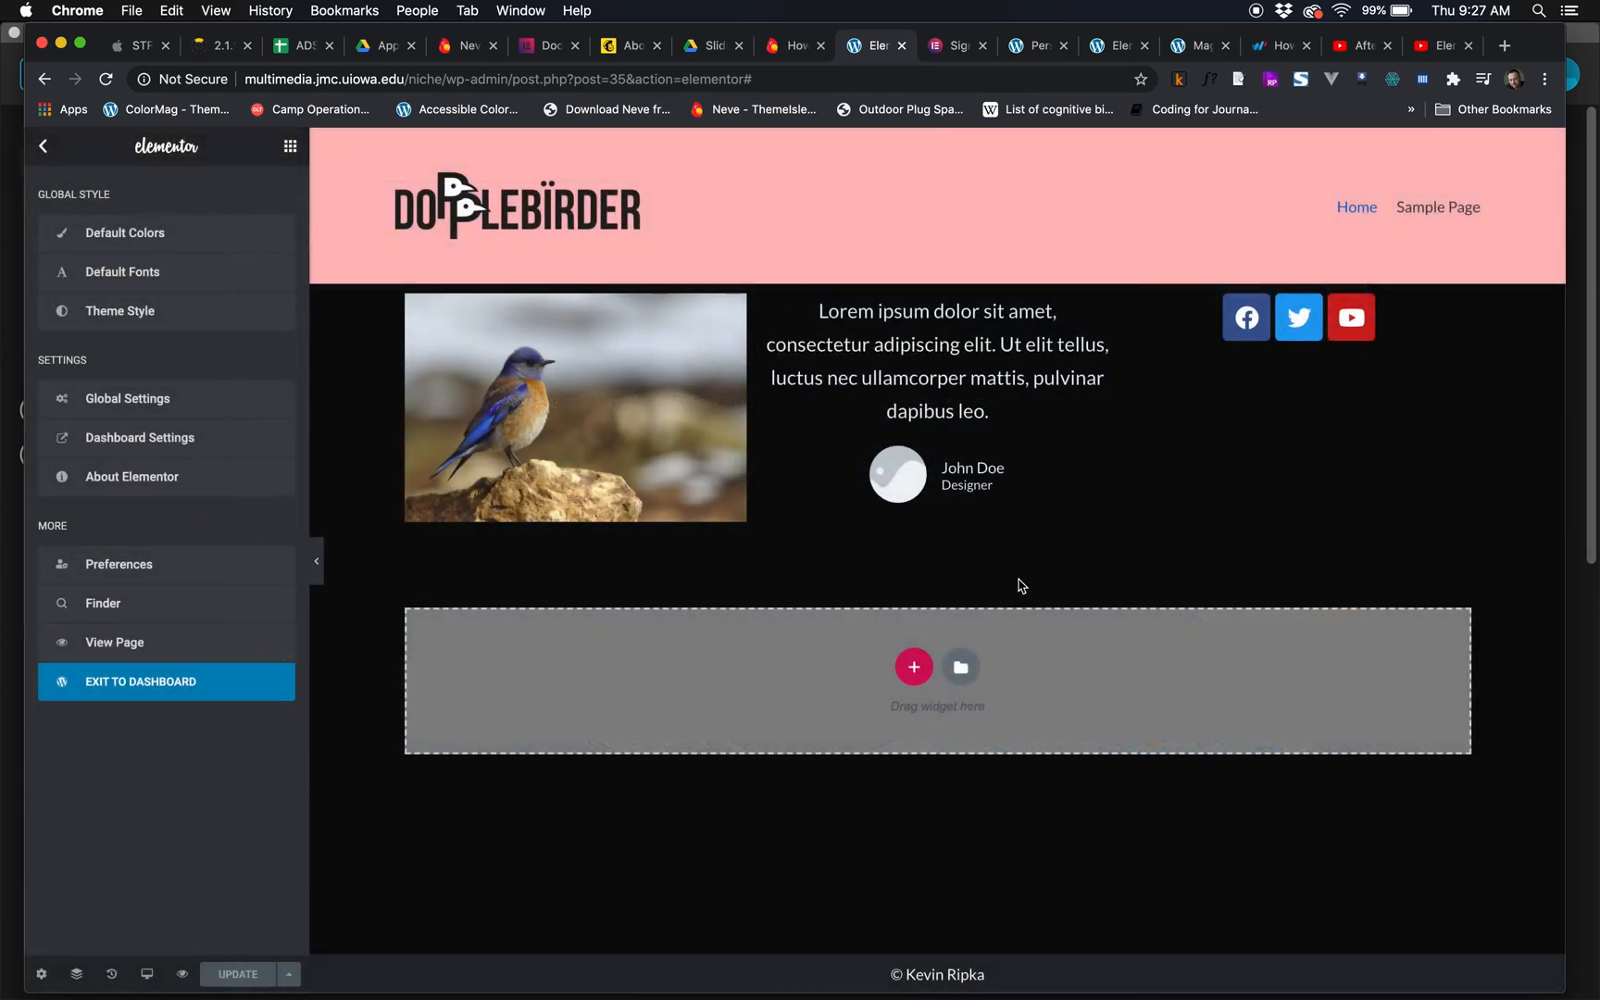
- Browse the library's full-page templates and try to insert the Landing Page – Hotel template, closing the library at the account connection request
{"action": "left_click", "coordinate": [961, 666]}
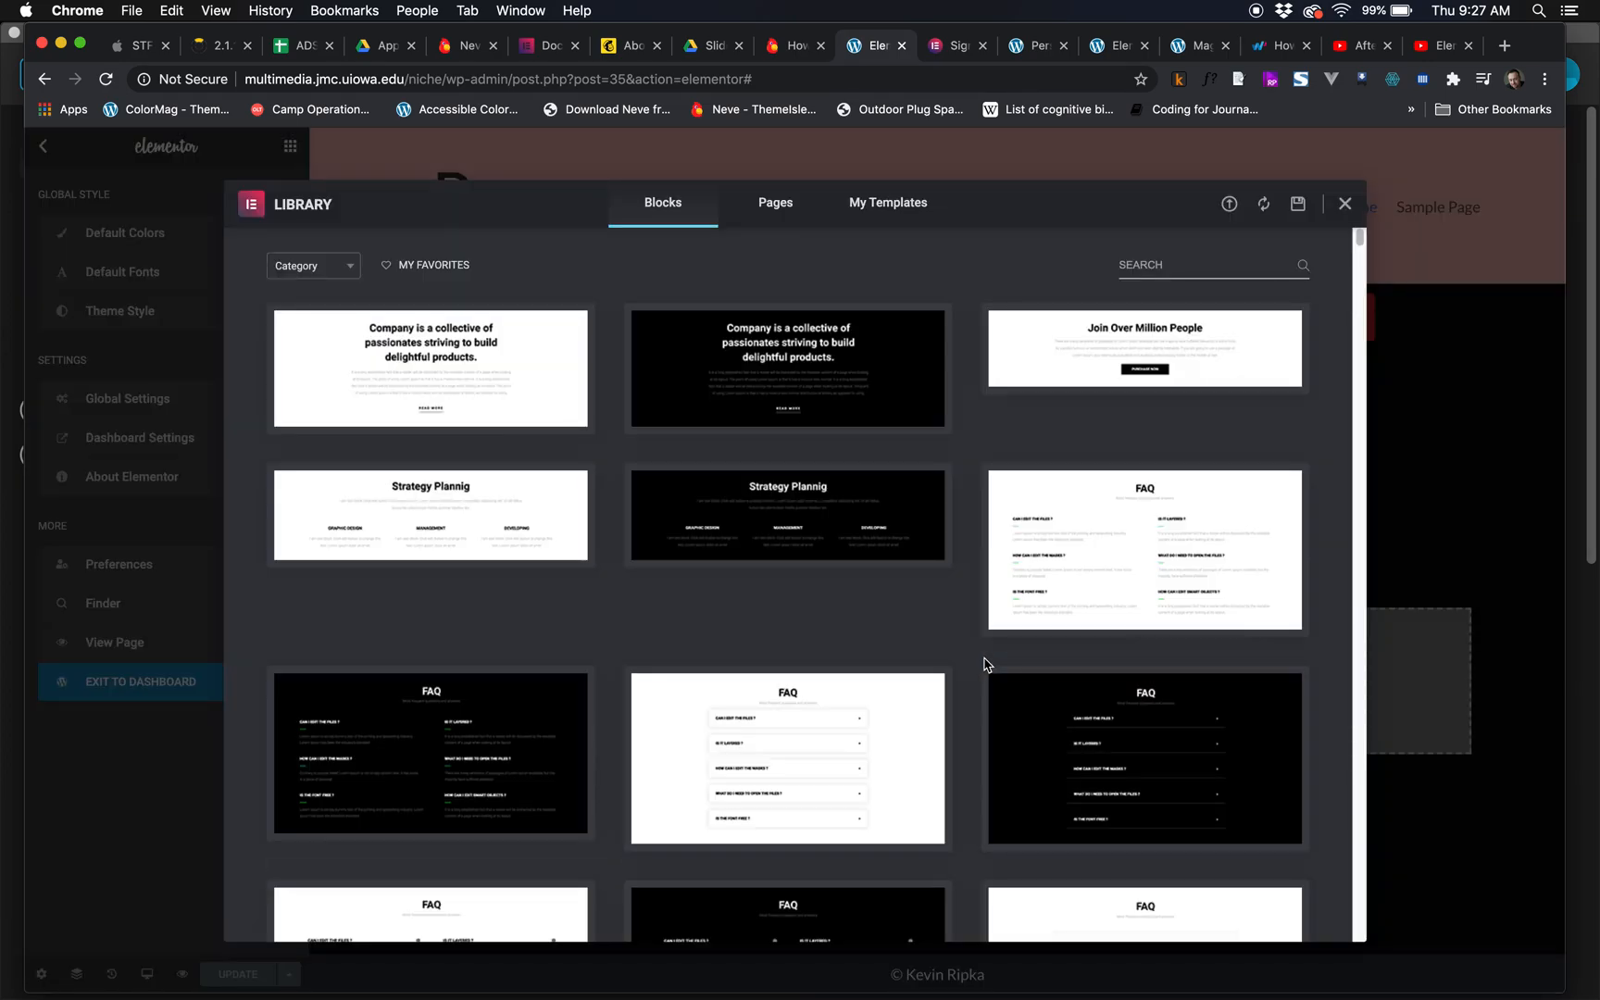
{"action": "left_click", "coordinate": [767, 206]}
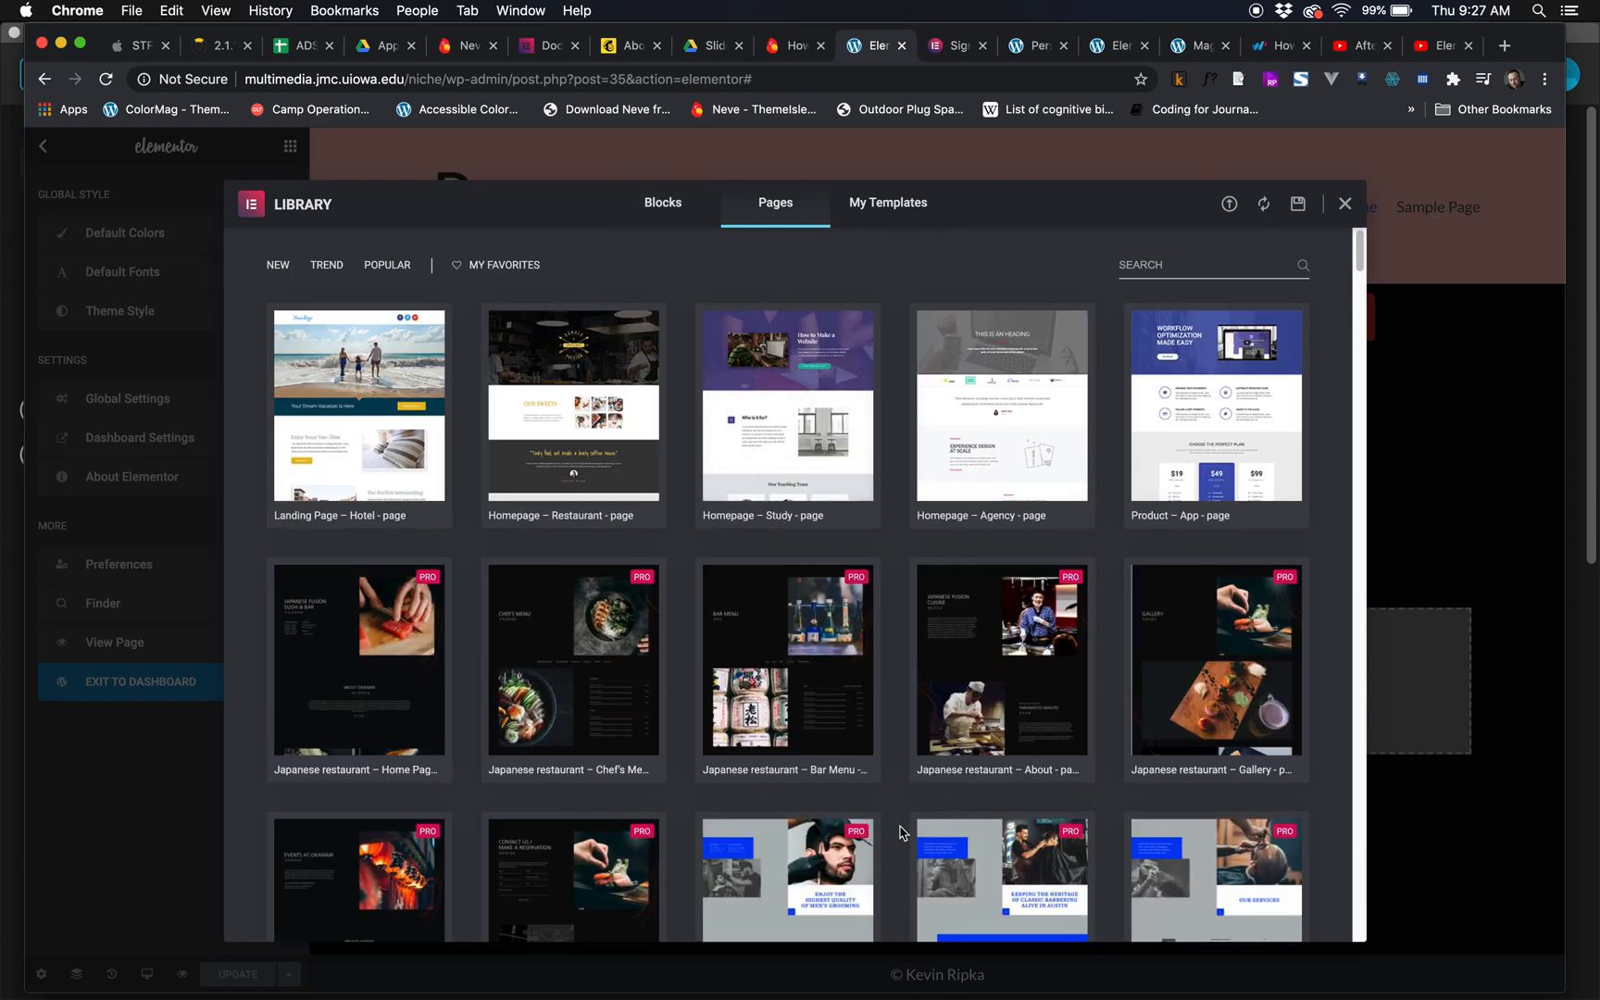
{"action": "scroll", "coordinate": [903, 832], "scroll_direction": "down", "scroll_amount": 3}
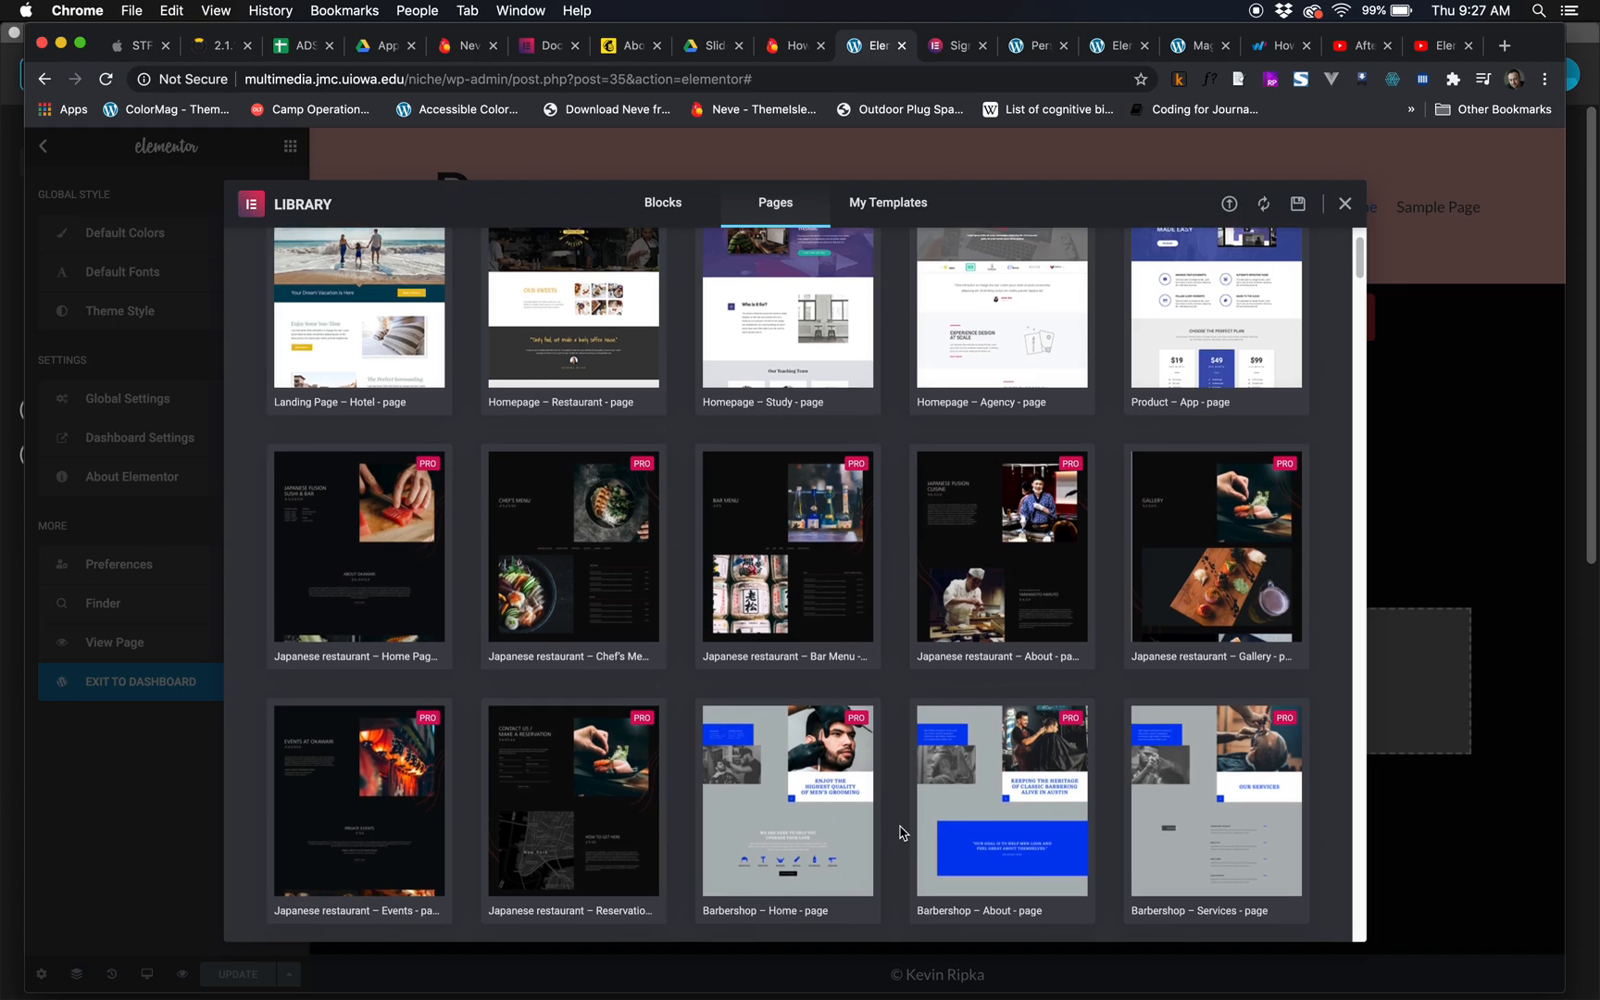
{"action": "scroll", "coordinate": [900, 833], "scroll_direction": "up", "scroll_amount": 4}
{"action": "mouse_move", "coordinate": [1222, 407]}
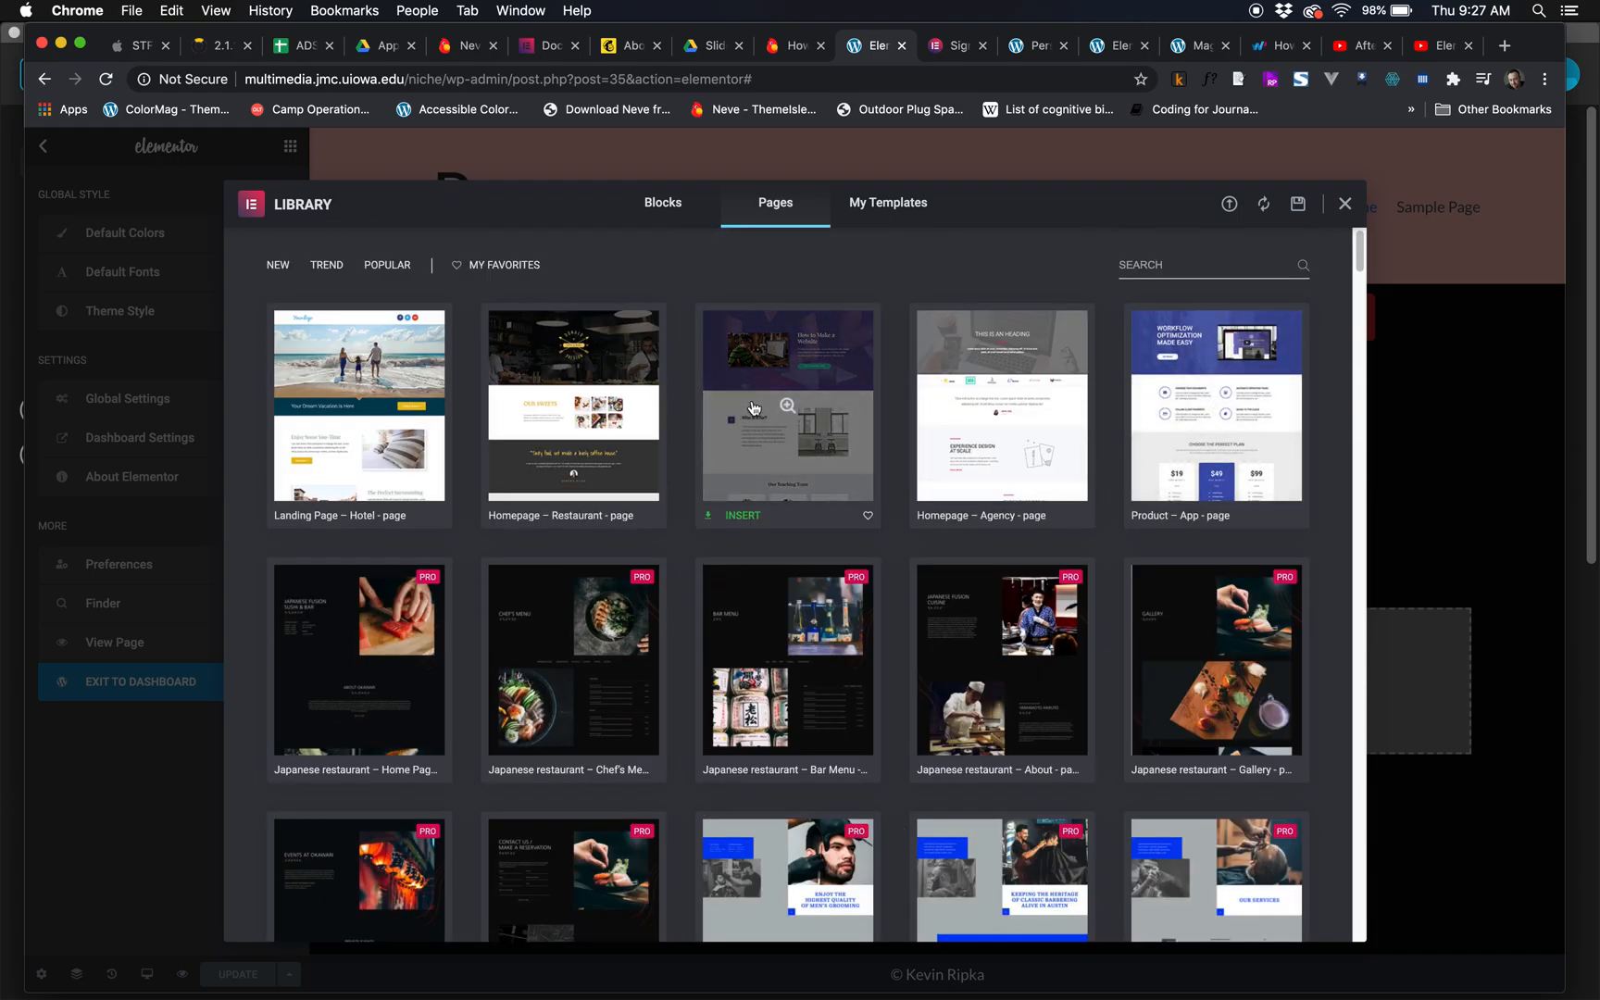
{"action": "mouse_move", "coordinate": [416, 385]}
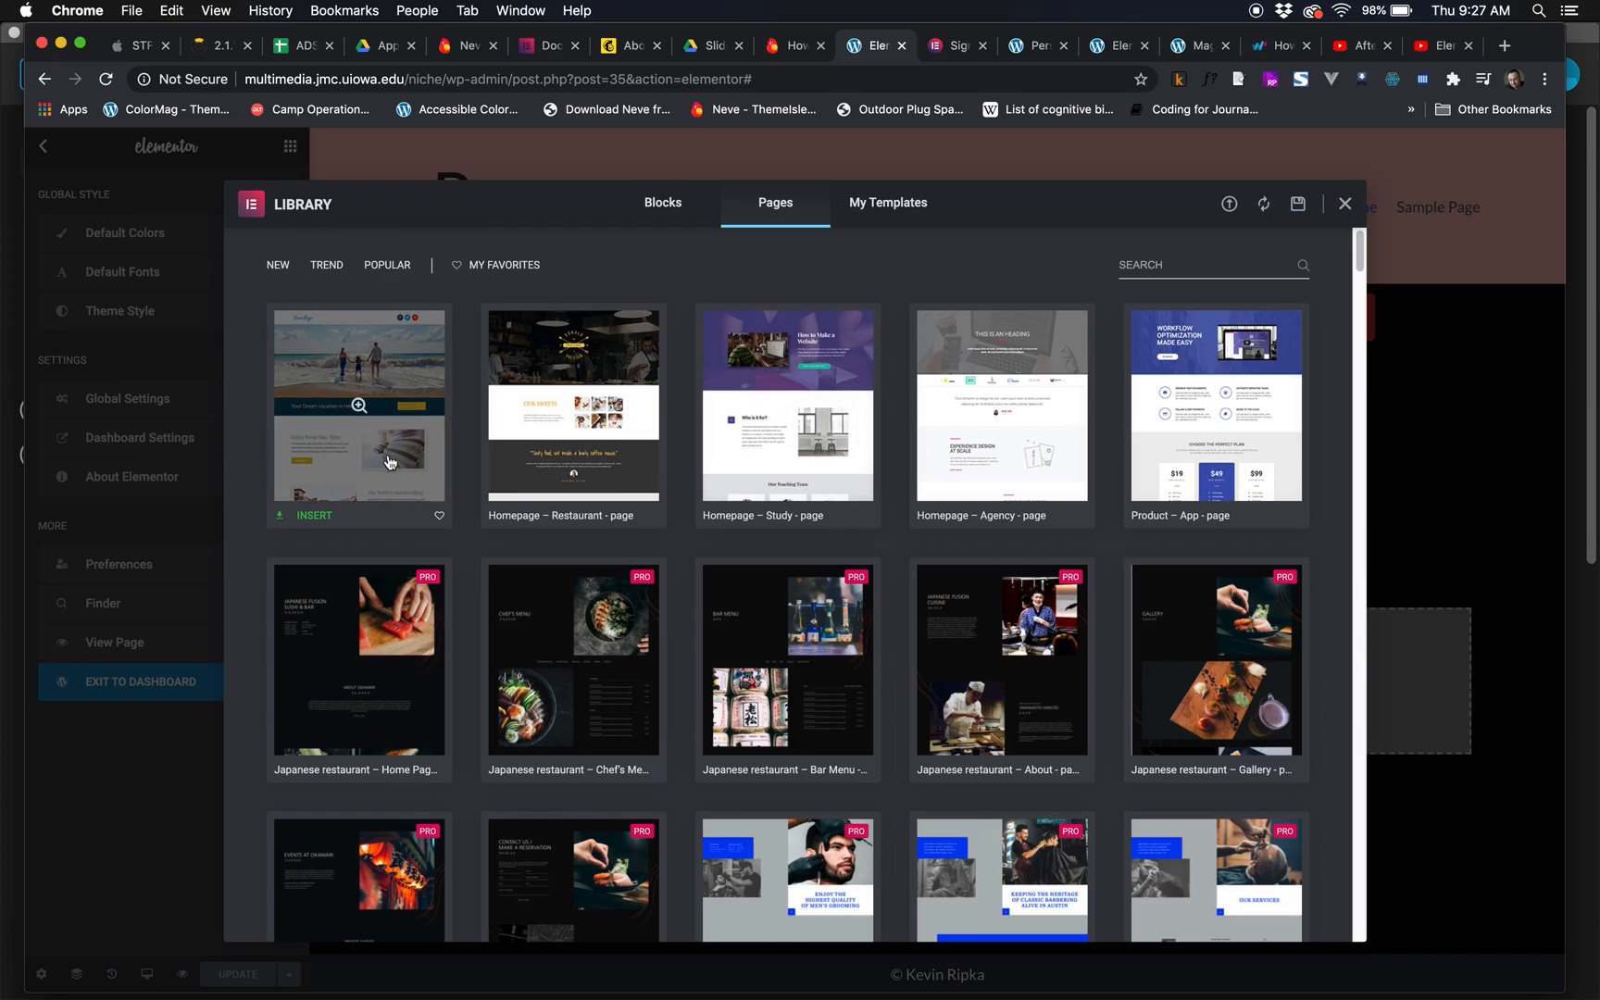
{"action": "mouse_move", "coordinate": [1295, 470]}
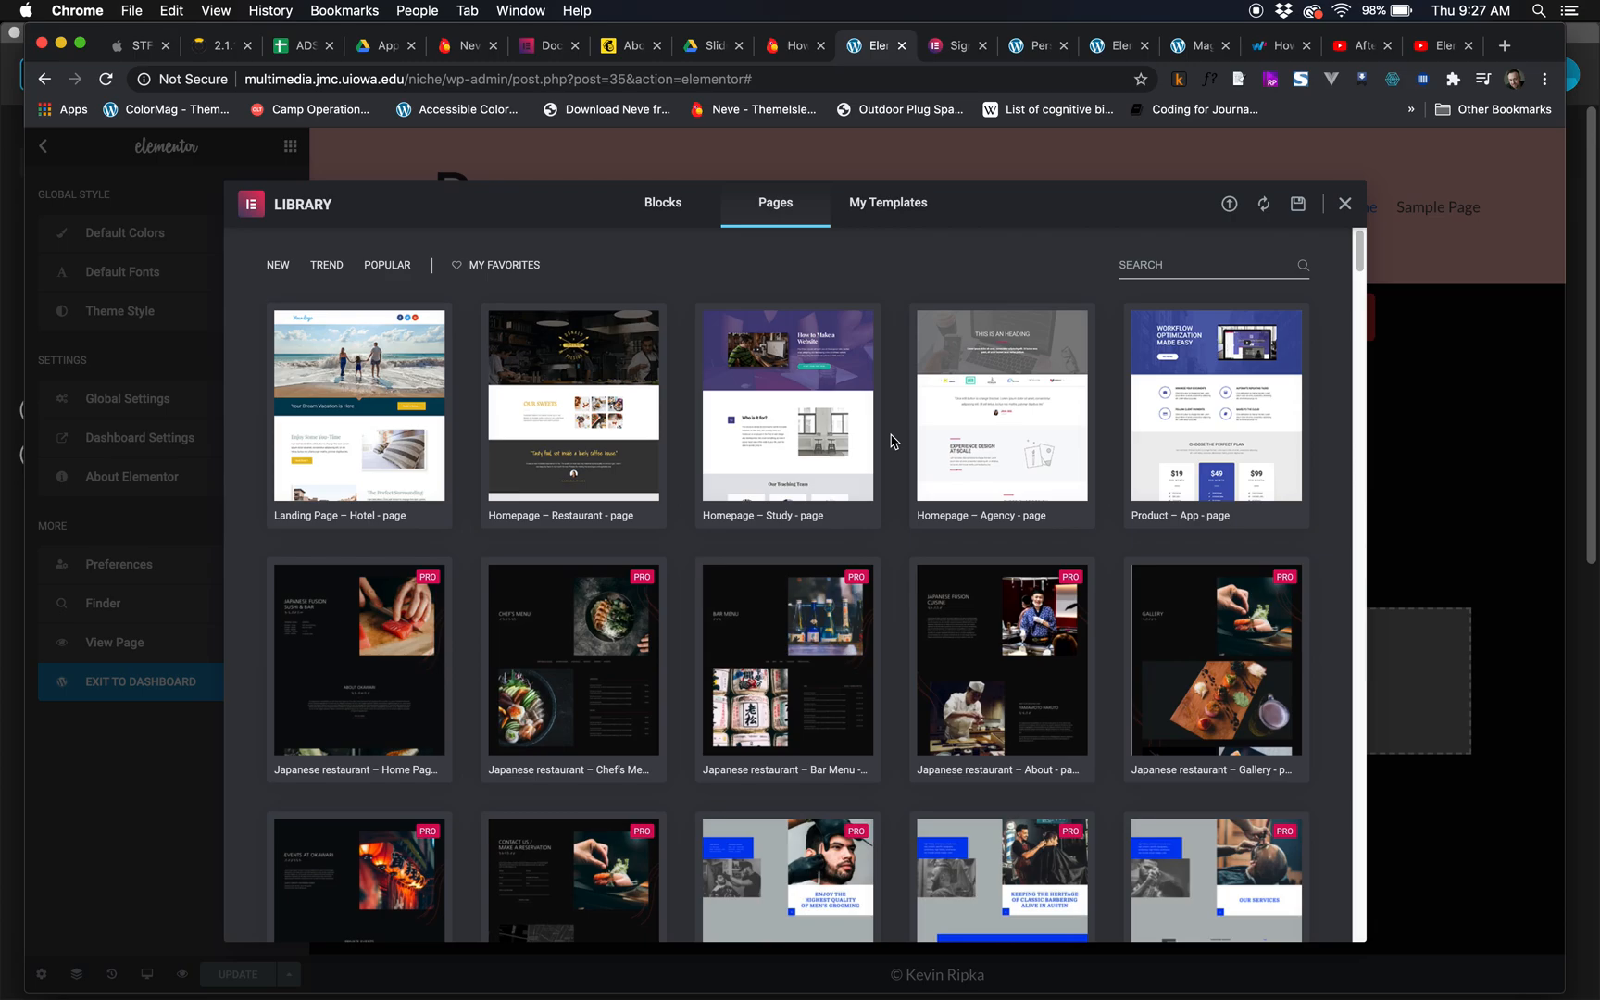
{"action": "scroll", "coordinate": [787, 593], "scroll_direction": "down", "scroll_amount": 3}
{"action": "scroll", "coordinate": [787, 593], "scroll_direction": "up", "scroll_amount": 3}
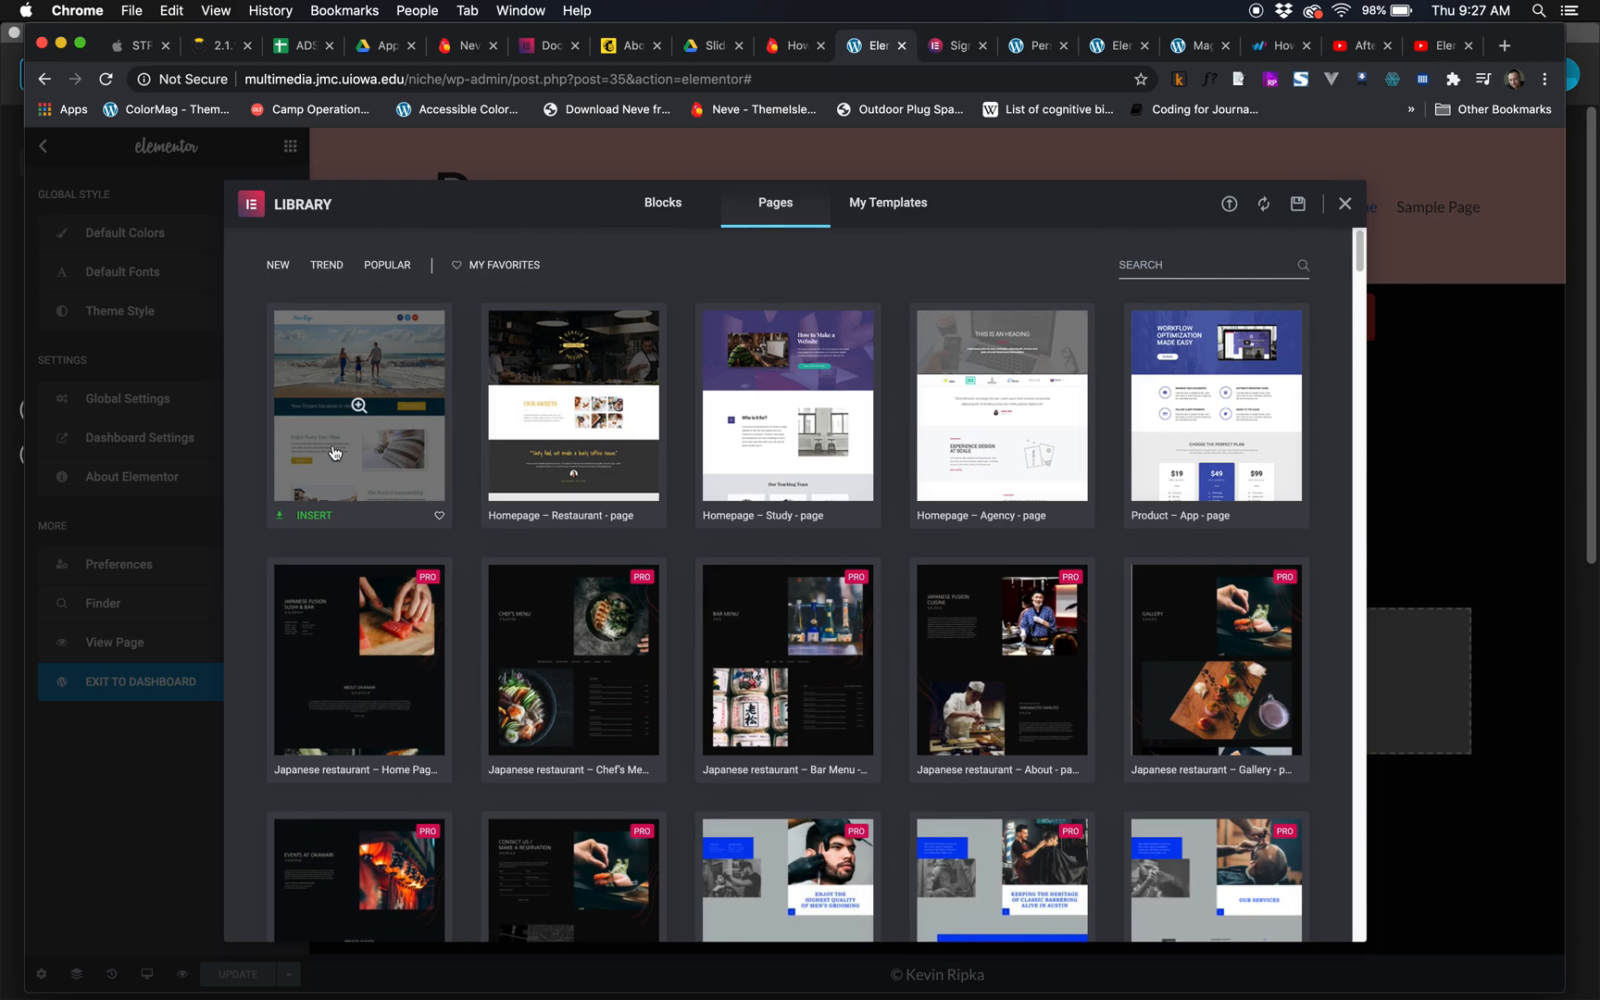
{"action": "left_click", "coordinate": [312, 516]}
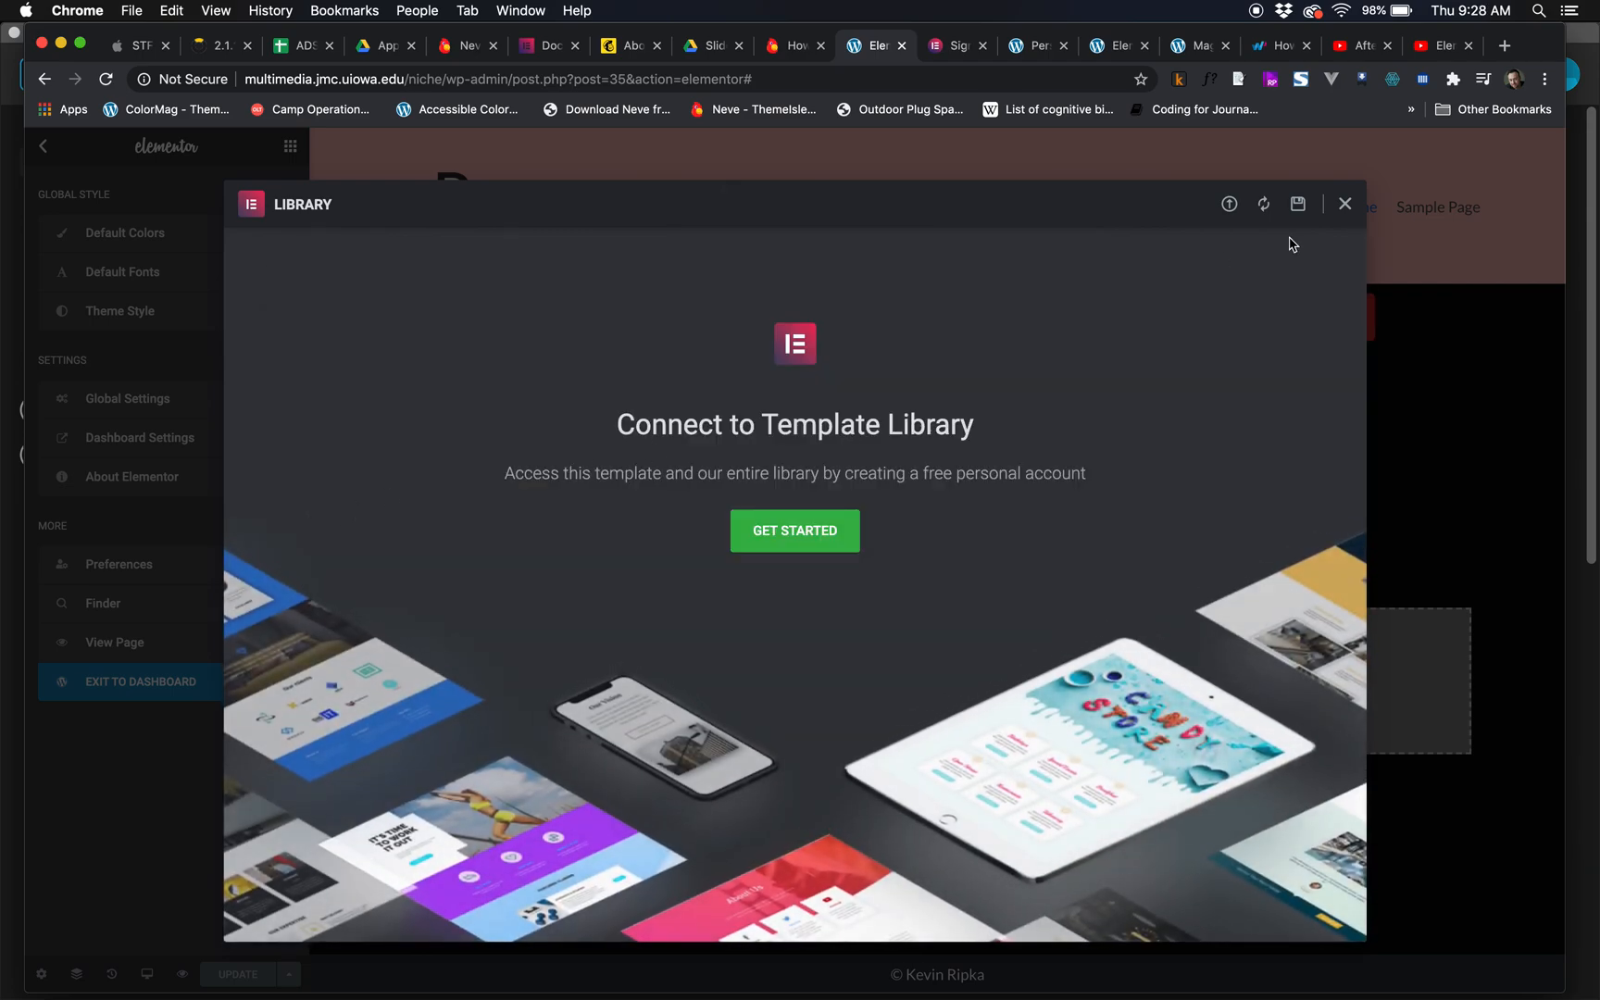
{"action": "left_click", "coordinate": [1342, 206]}
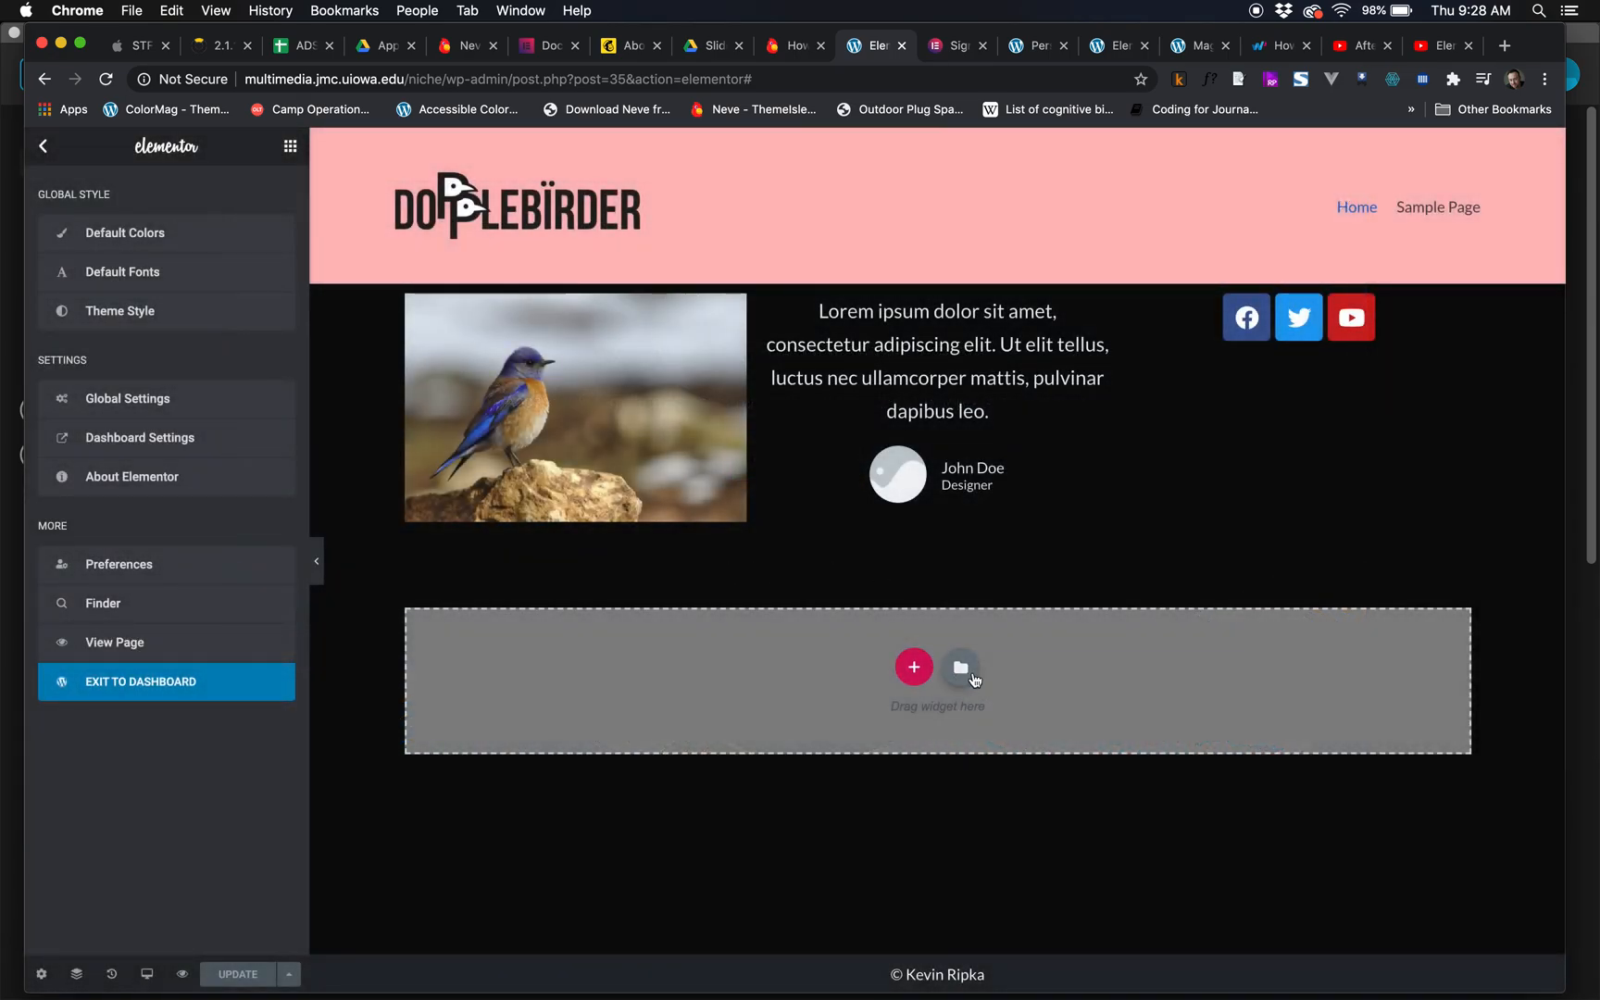
- Reopen the template library and look through the page templates, including the homepage, portfolio, about and landing page designs
{"action": "left_click", "coordinate": [962, 668]}
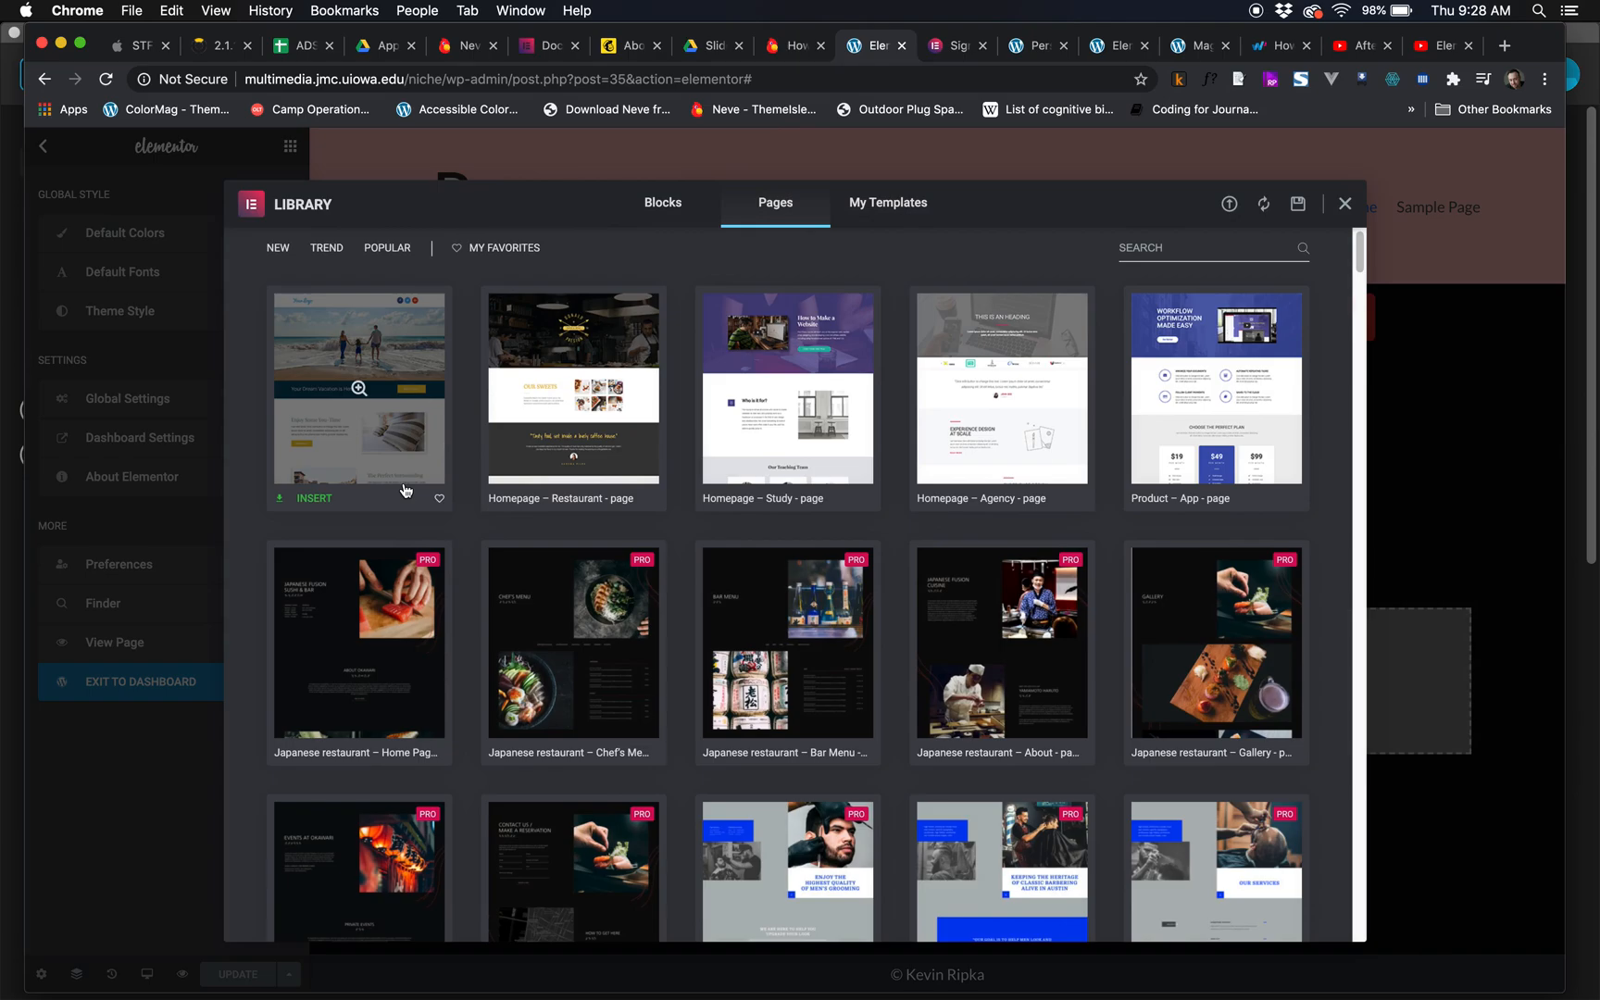
{"action": "scroll", "coordinate": [401, 500], "scroll_direction": "down", "scroll_amount": 7}
{"action": "scroll", "coordinate": [404, 488], "scroll_direction": "up", "scroll_amount": 8}
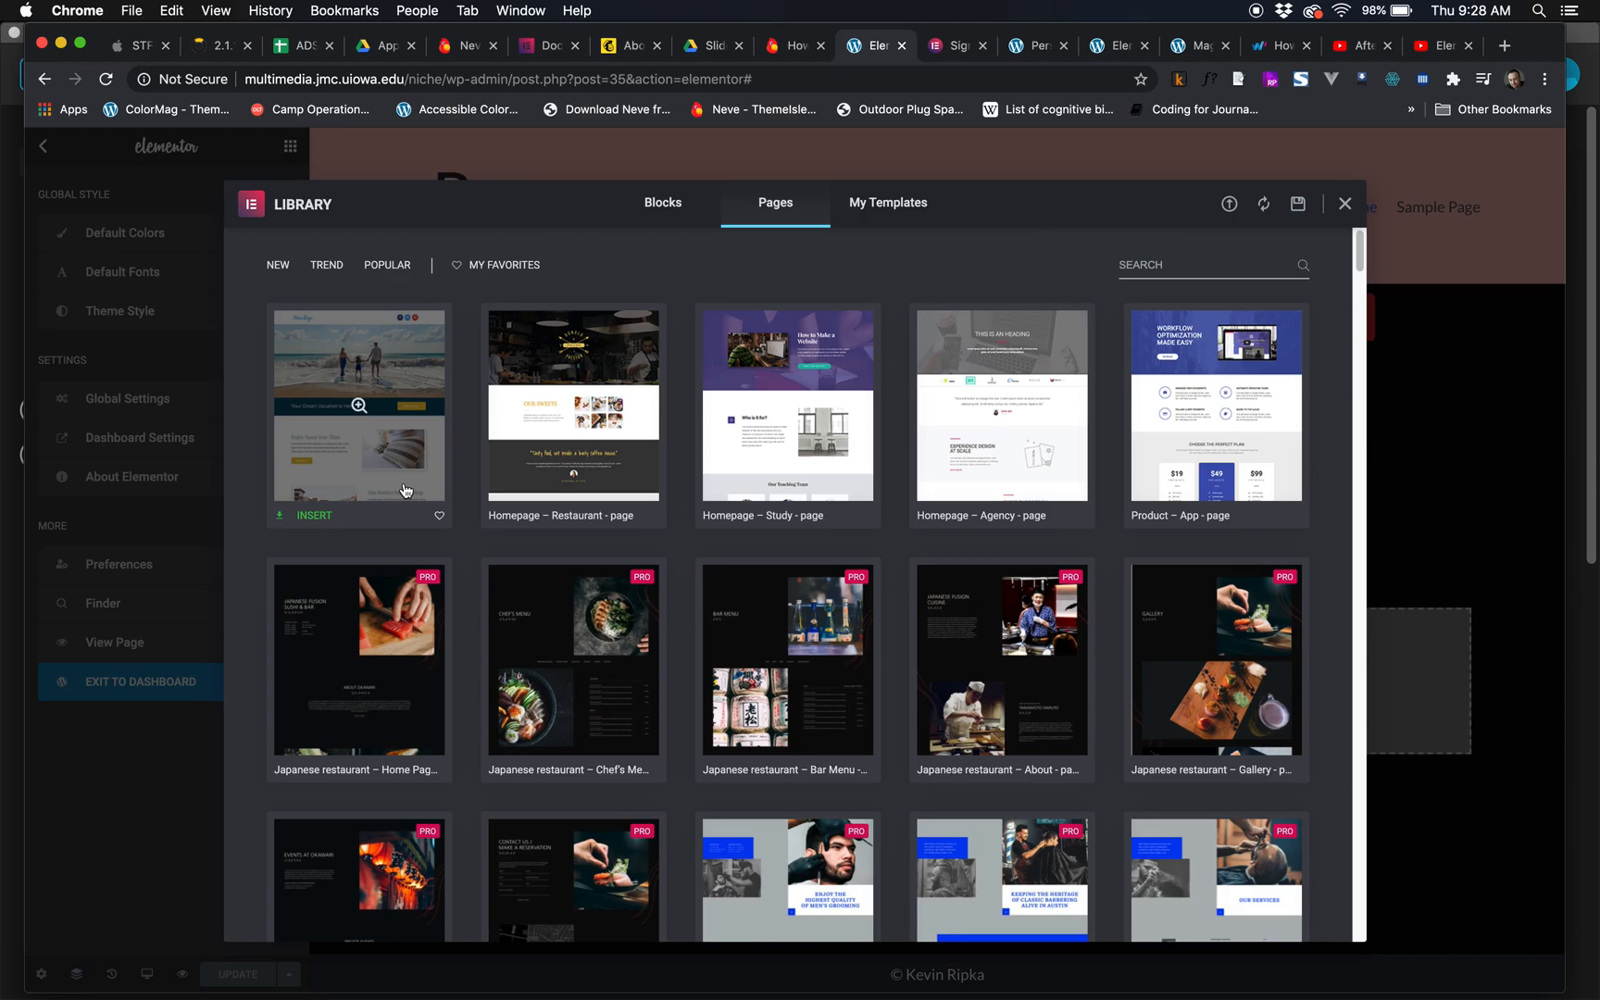
{"action": "scroll", "coordinate": [559, 483], "scroll_direction": "down", "scroll_amount": 5}
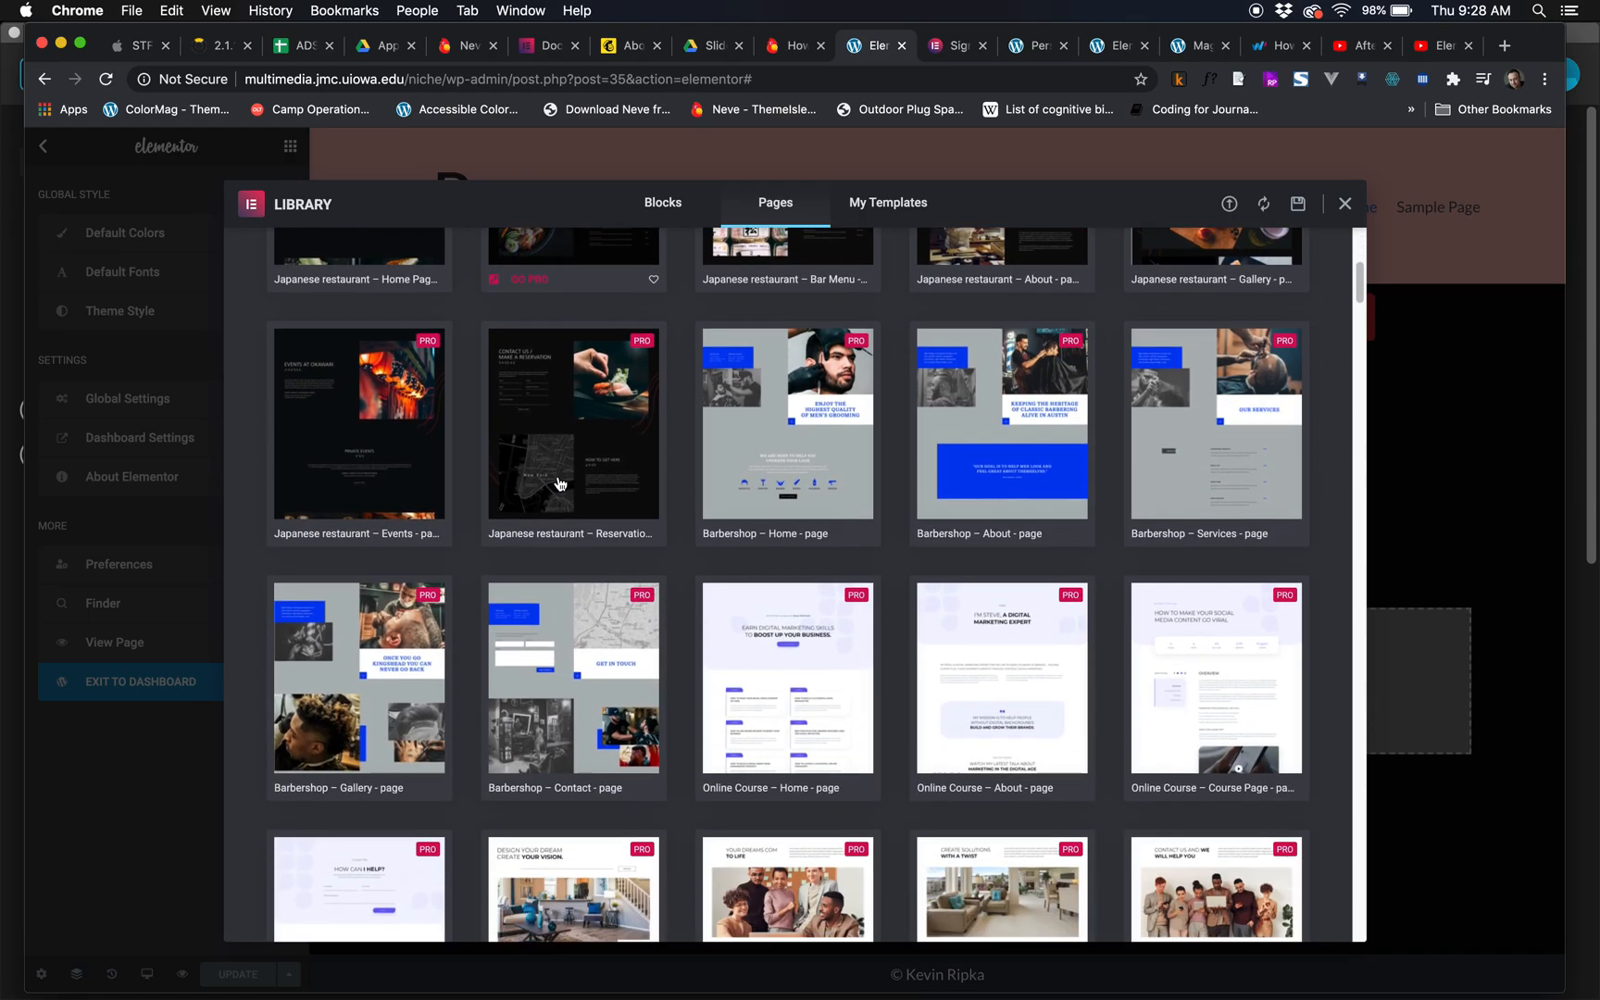
{"action": "scroll", "coordinate": [559, 483], "scroll_direction": "down", "scroll_amount": 14}
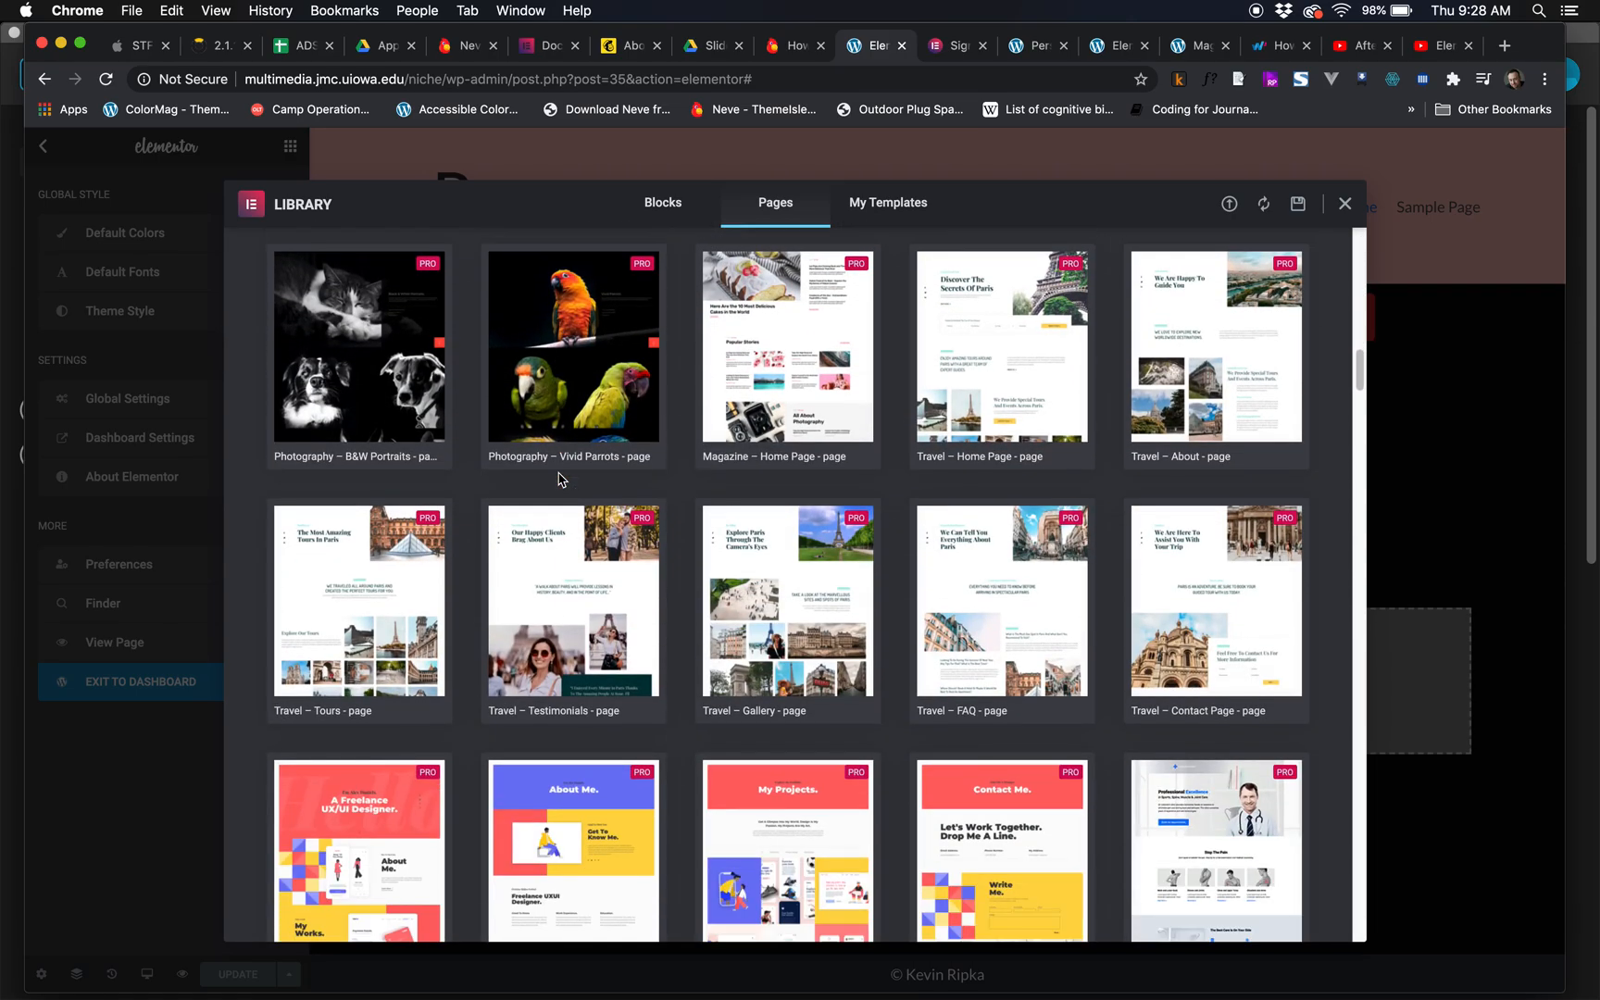
{"action": "scroll", "coordinate": [559, 478], "scroll_direction": "down", "scroll_amount": 14}
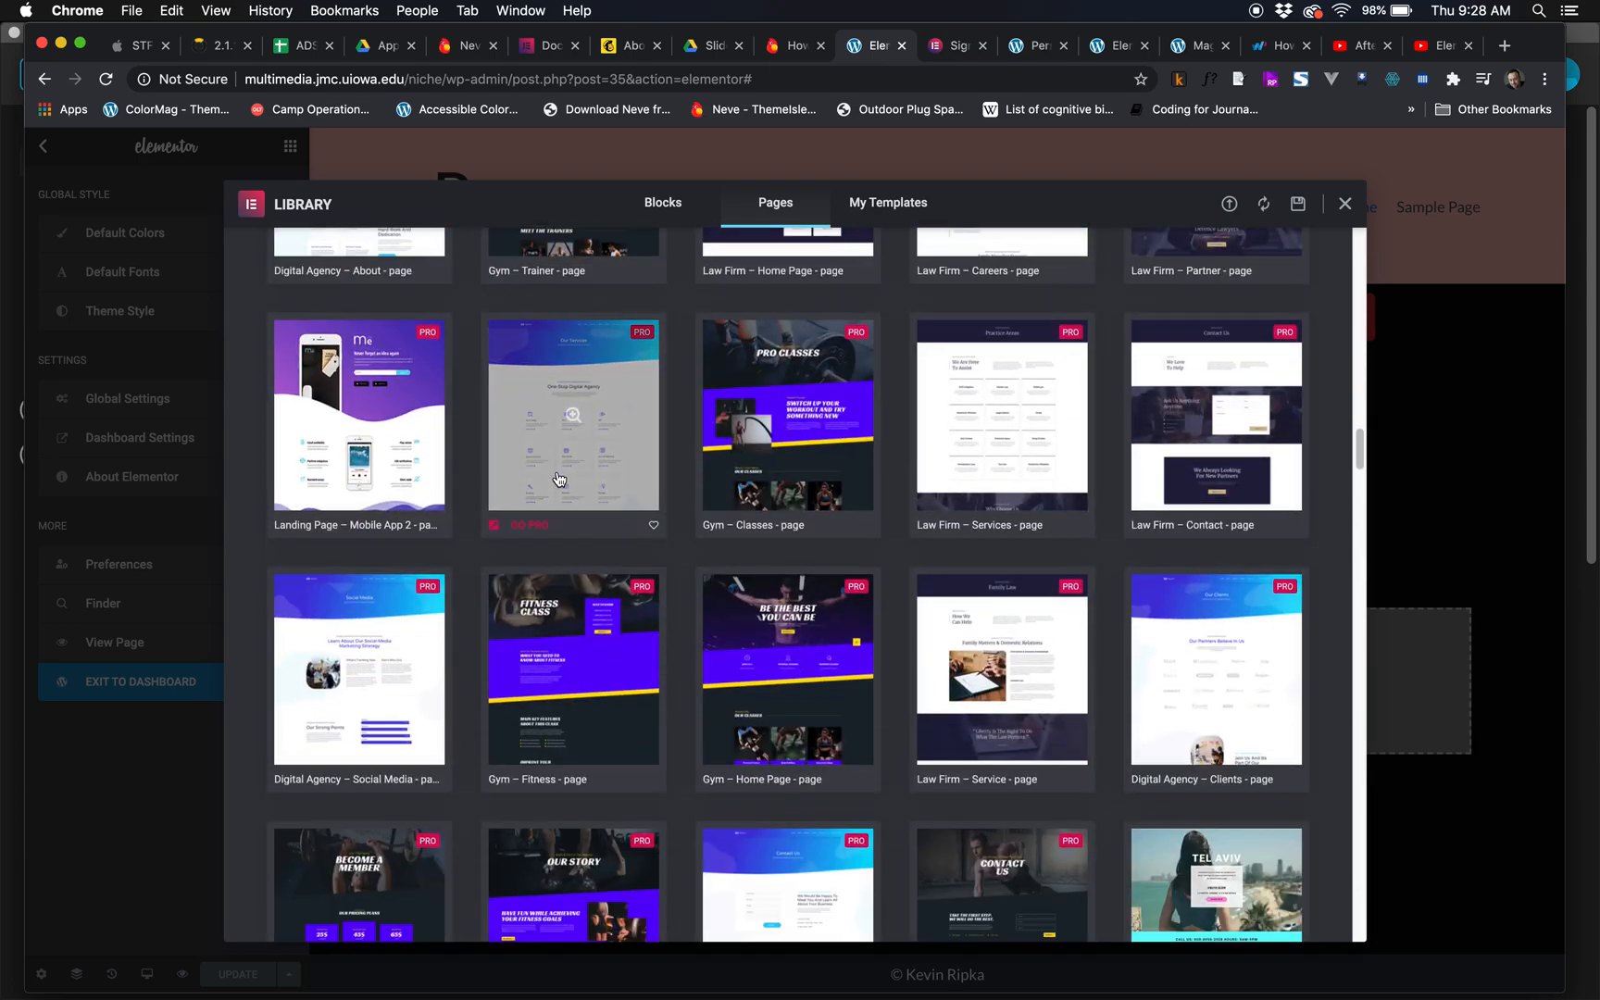
{"action": "scroll", "coordinate": [559, 479], "scroll_direction": "down", "scroll_amount": 15}
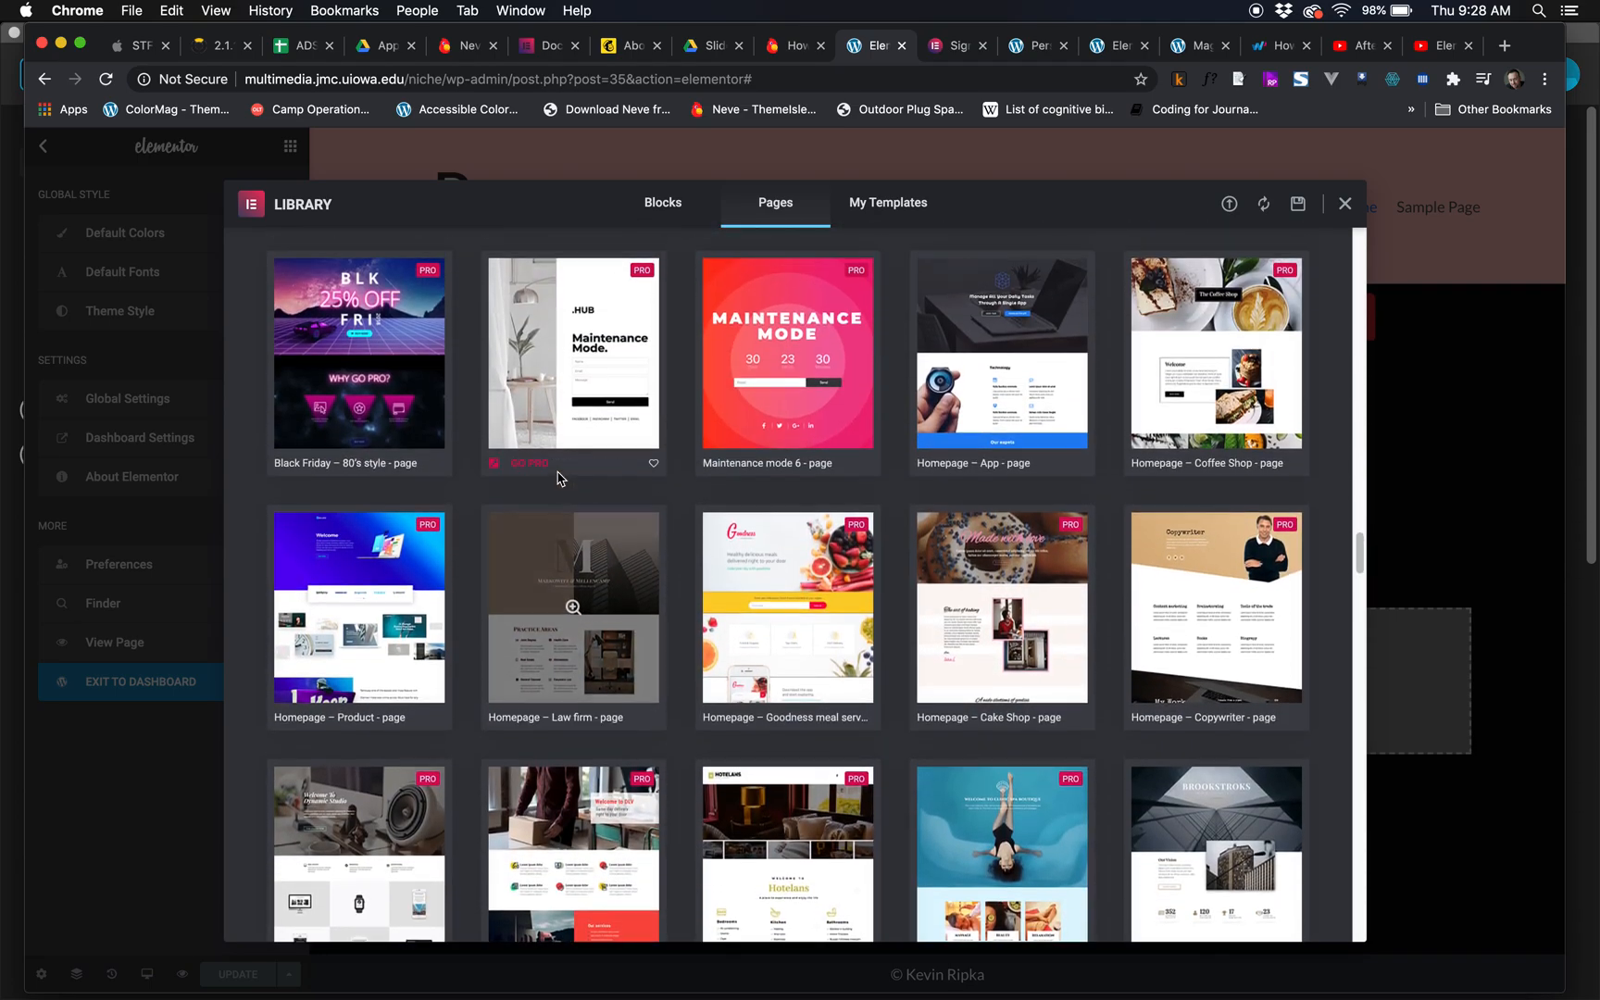
{"action": "scroll", "coordinate": [726, 519], "scroll_direction": "down", "scroll_amount": 3}
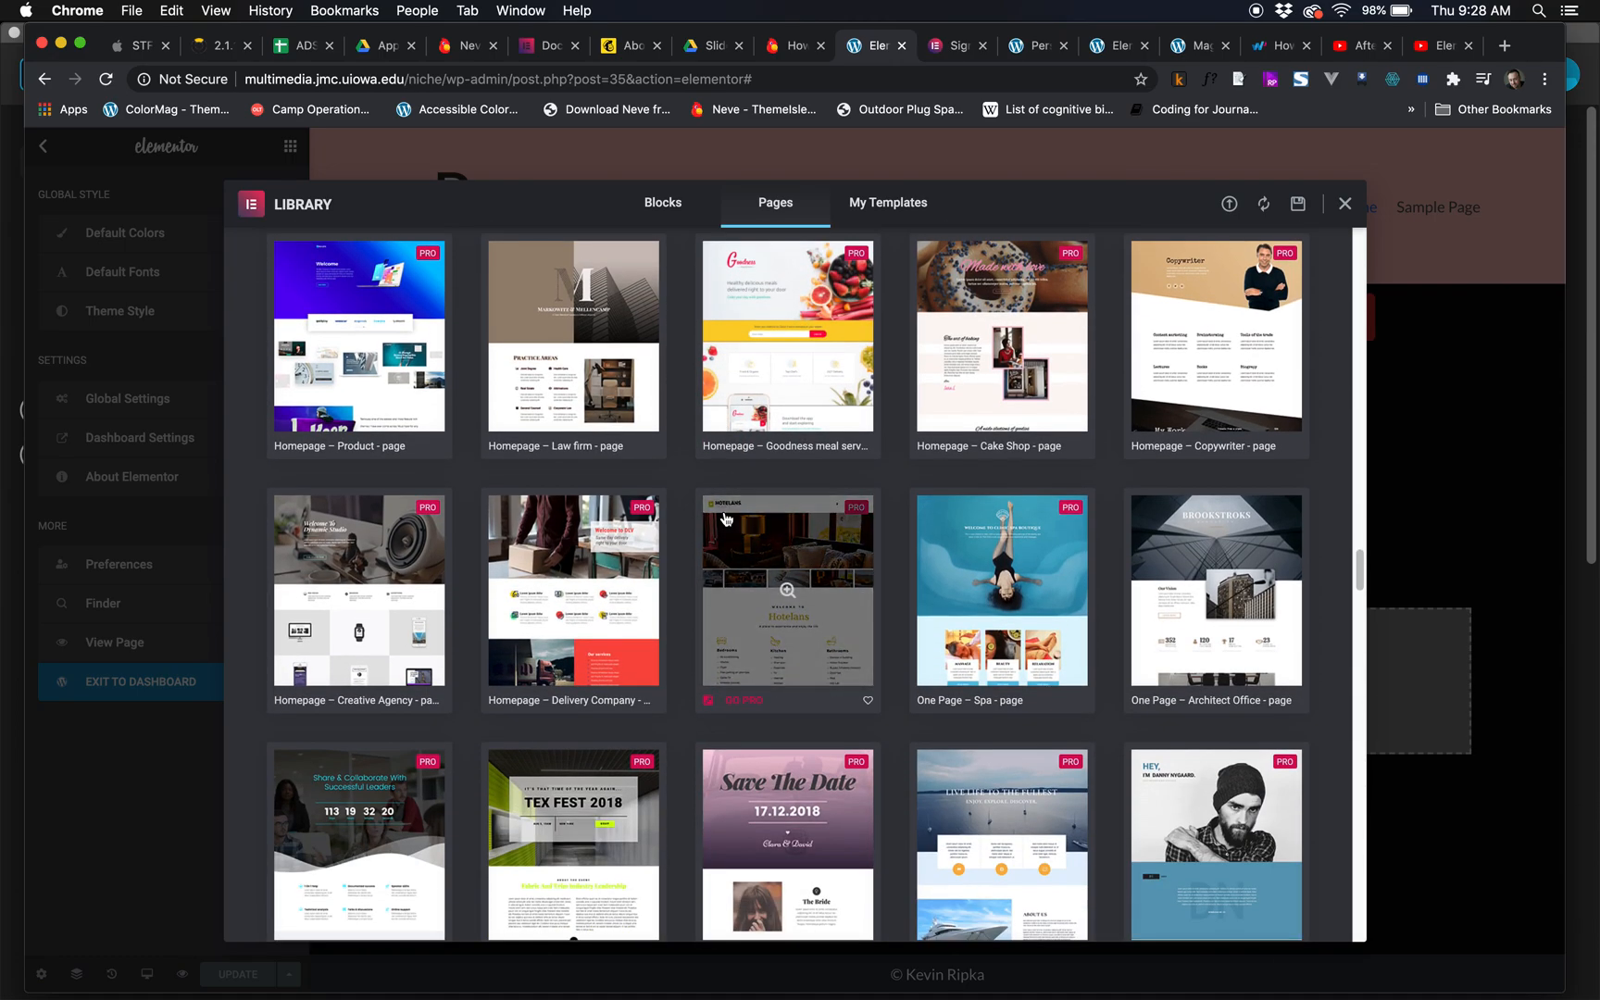
{"action": "scroll", "coordinate": [793, 611], "scroll_direction": "down", "scroll_amount": 3}
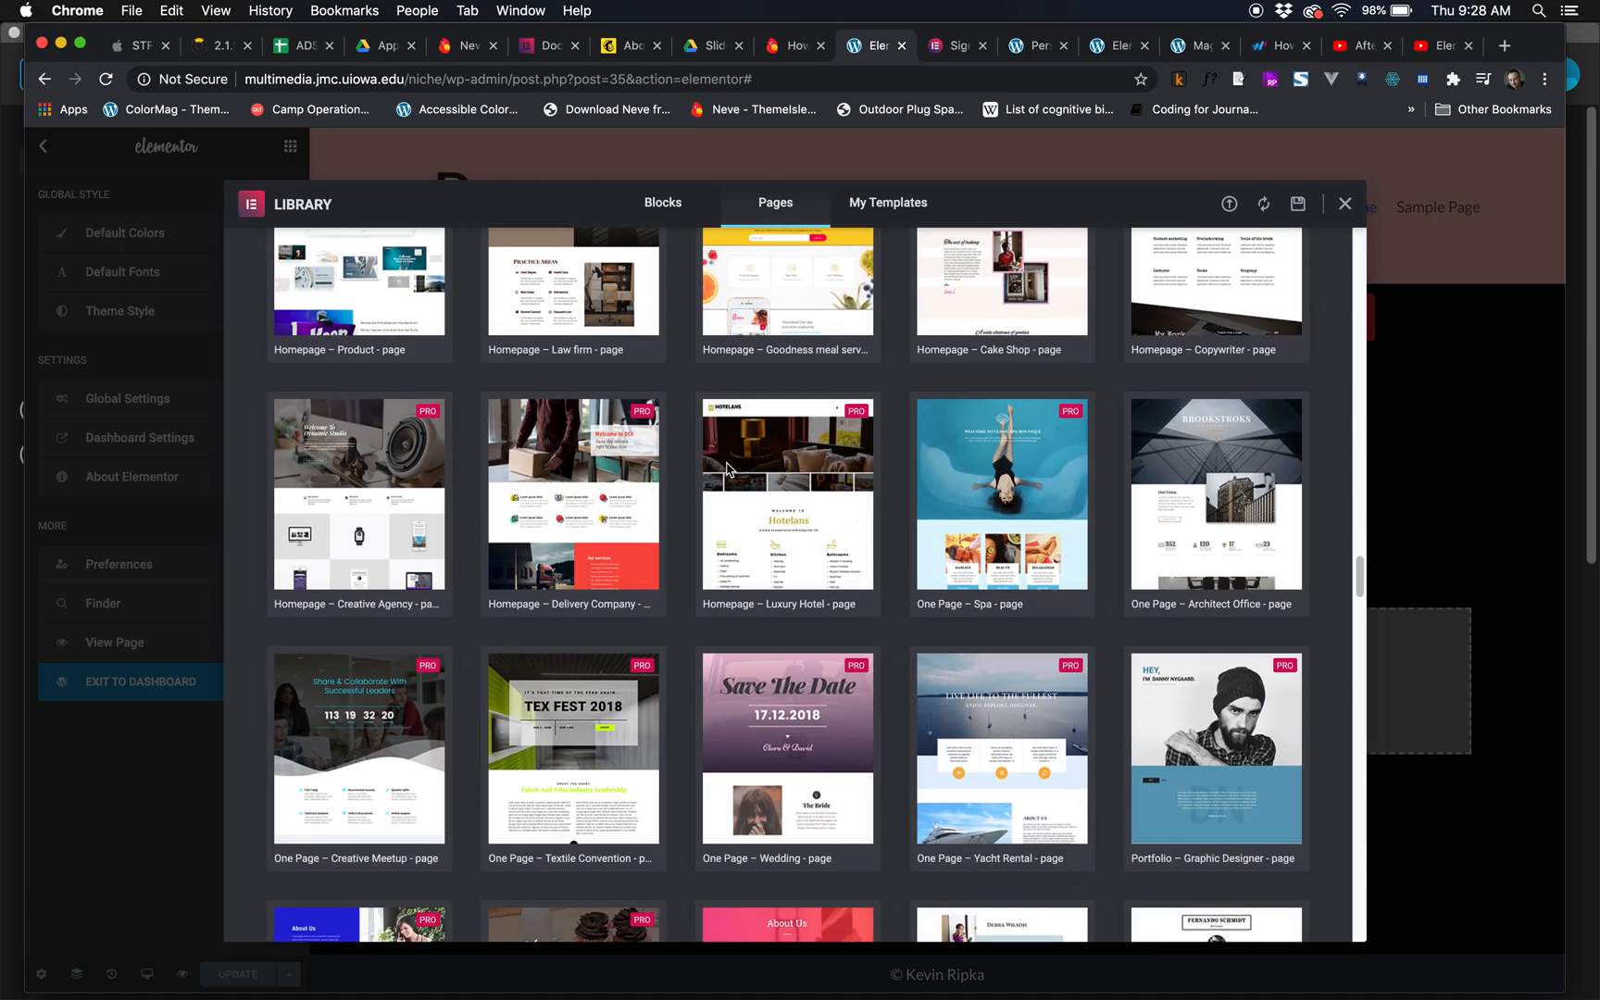
{"action": "scroll", "coordinate": [792, 611], "scroll_direction": "down", "scroll_amount": 8}
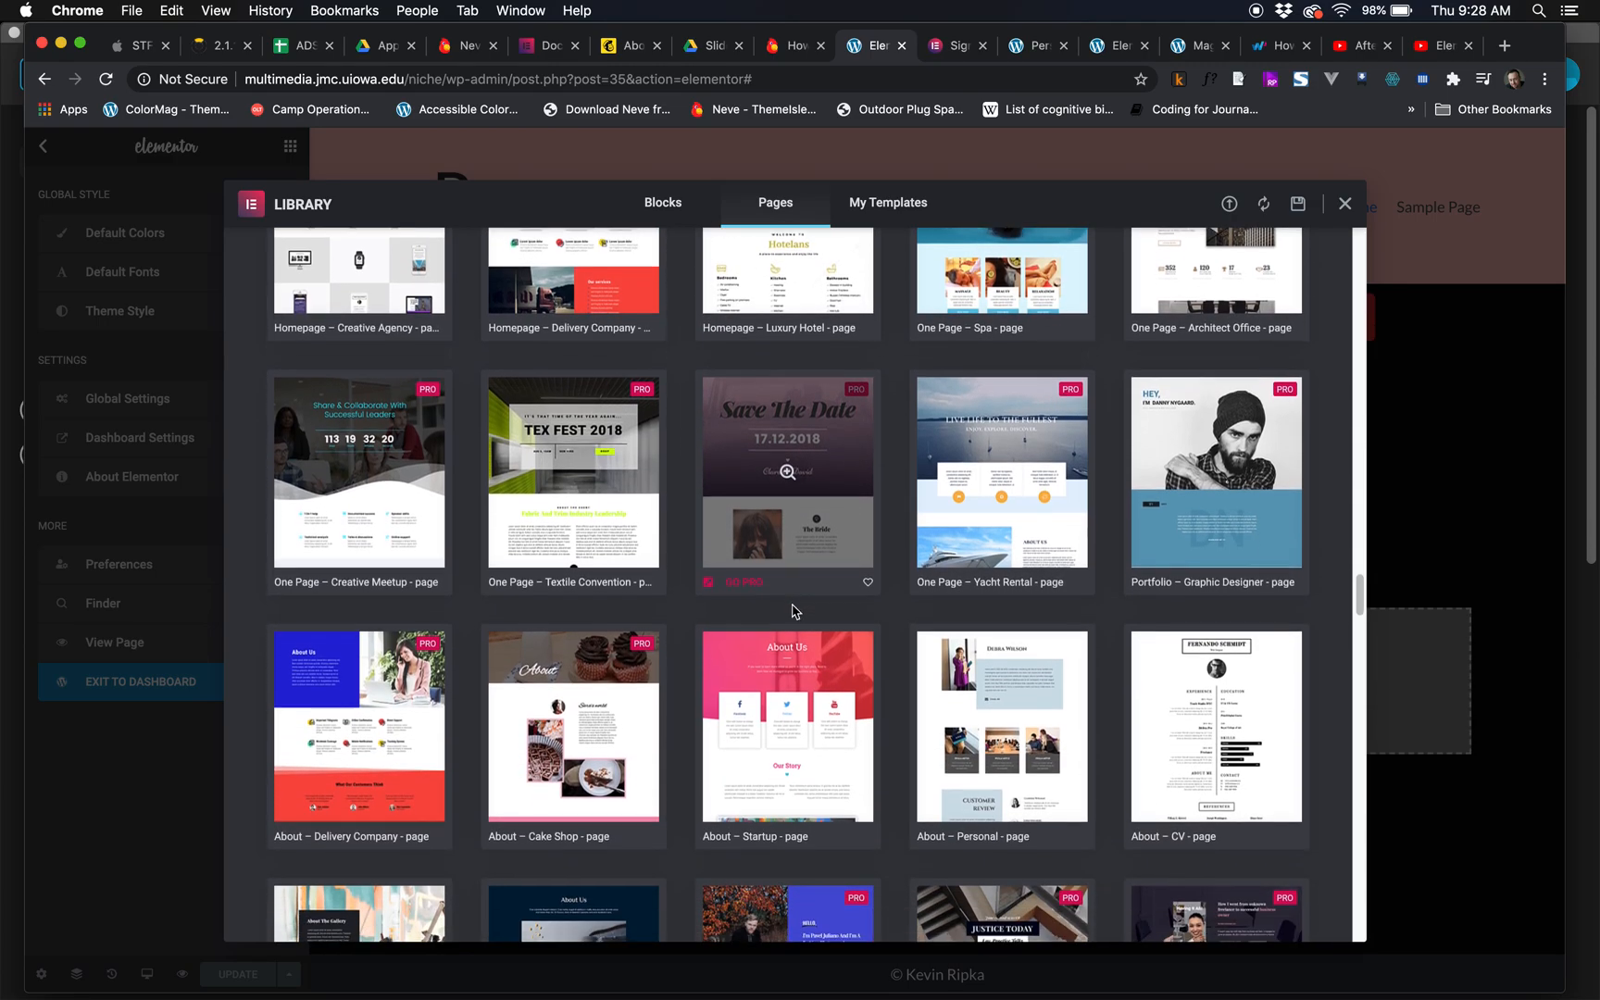
{"action": "scroll", "coordinate": [793, 611], "scroll_direction": "down", "scroll_amount": 5}
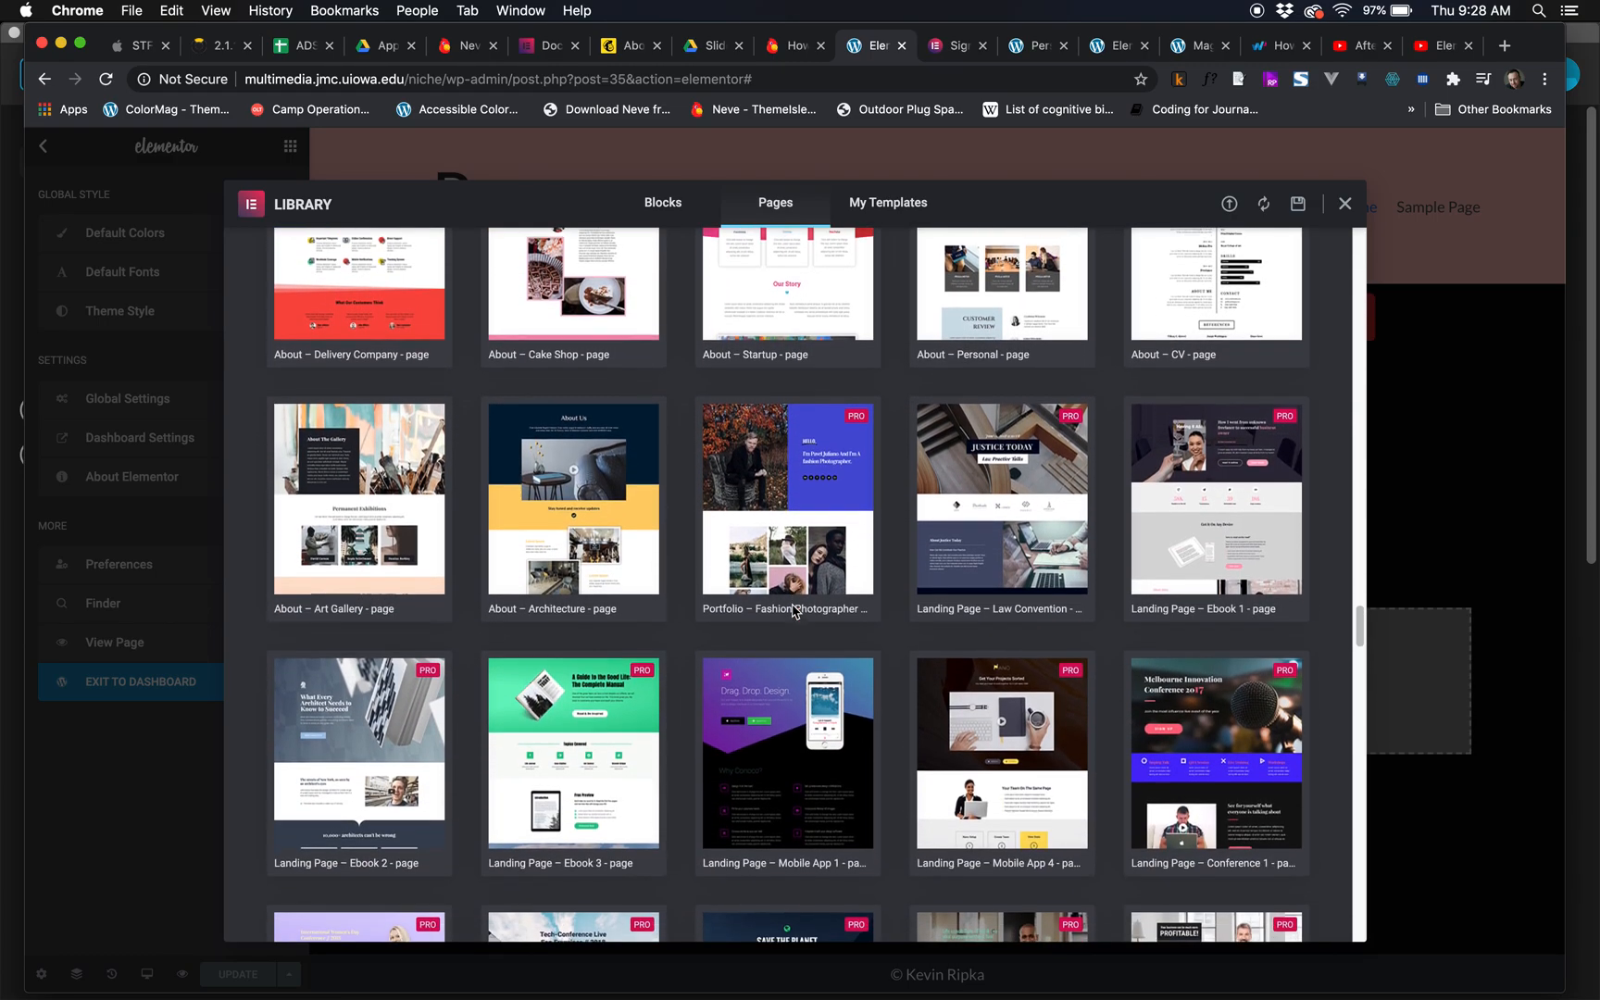
{"action": "scroll", "coordinate": [793, 611], "scroll_direction": "down", "scroll_amount": 18}
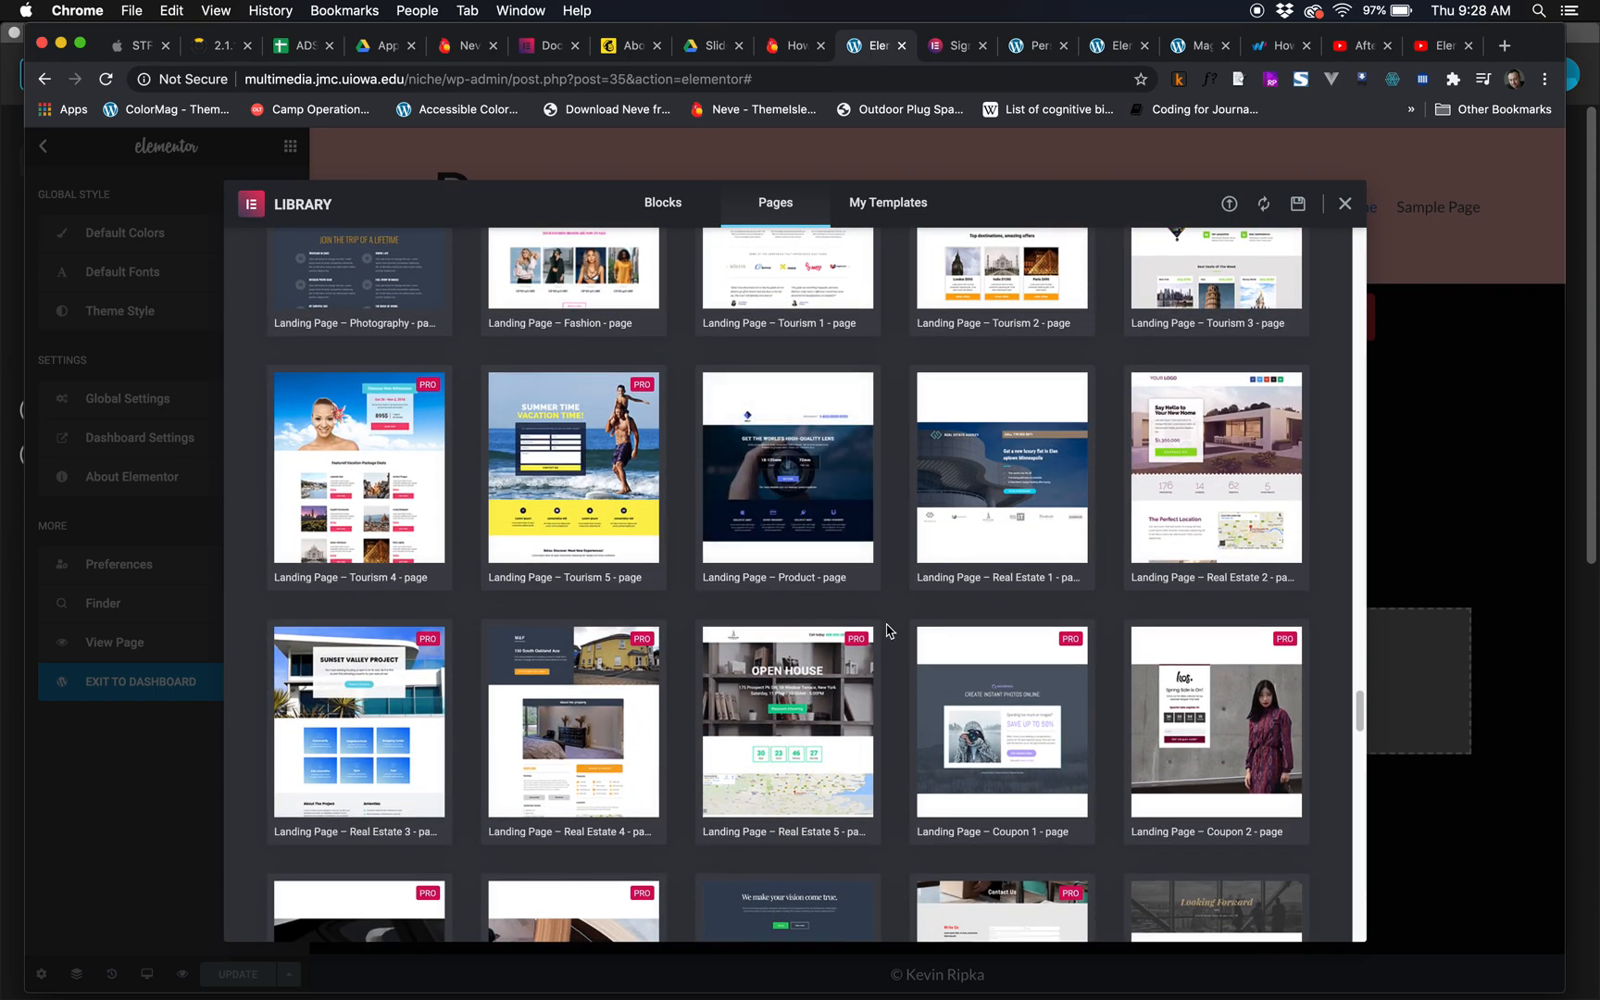
- Look through the remaining landing, contact and services page templates, return to the start of the list, and close the library
{"action": "scroll", "coordinate": [887, 631], "scroll_direction": "down", "scroll_amount": 15}
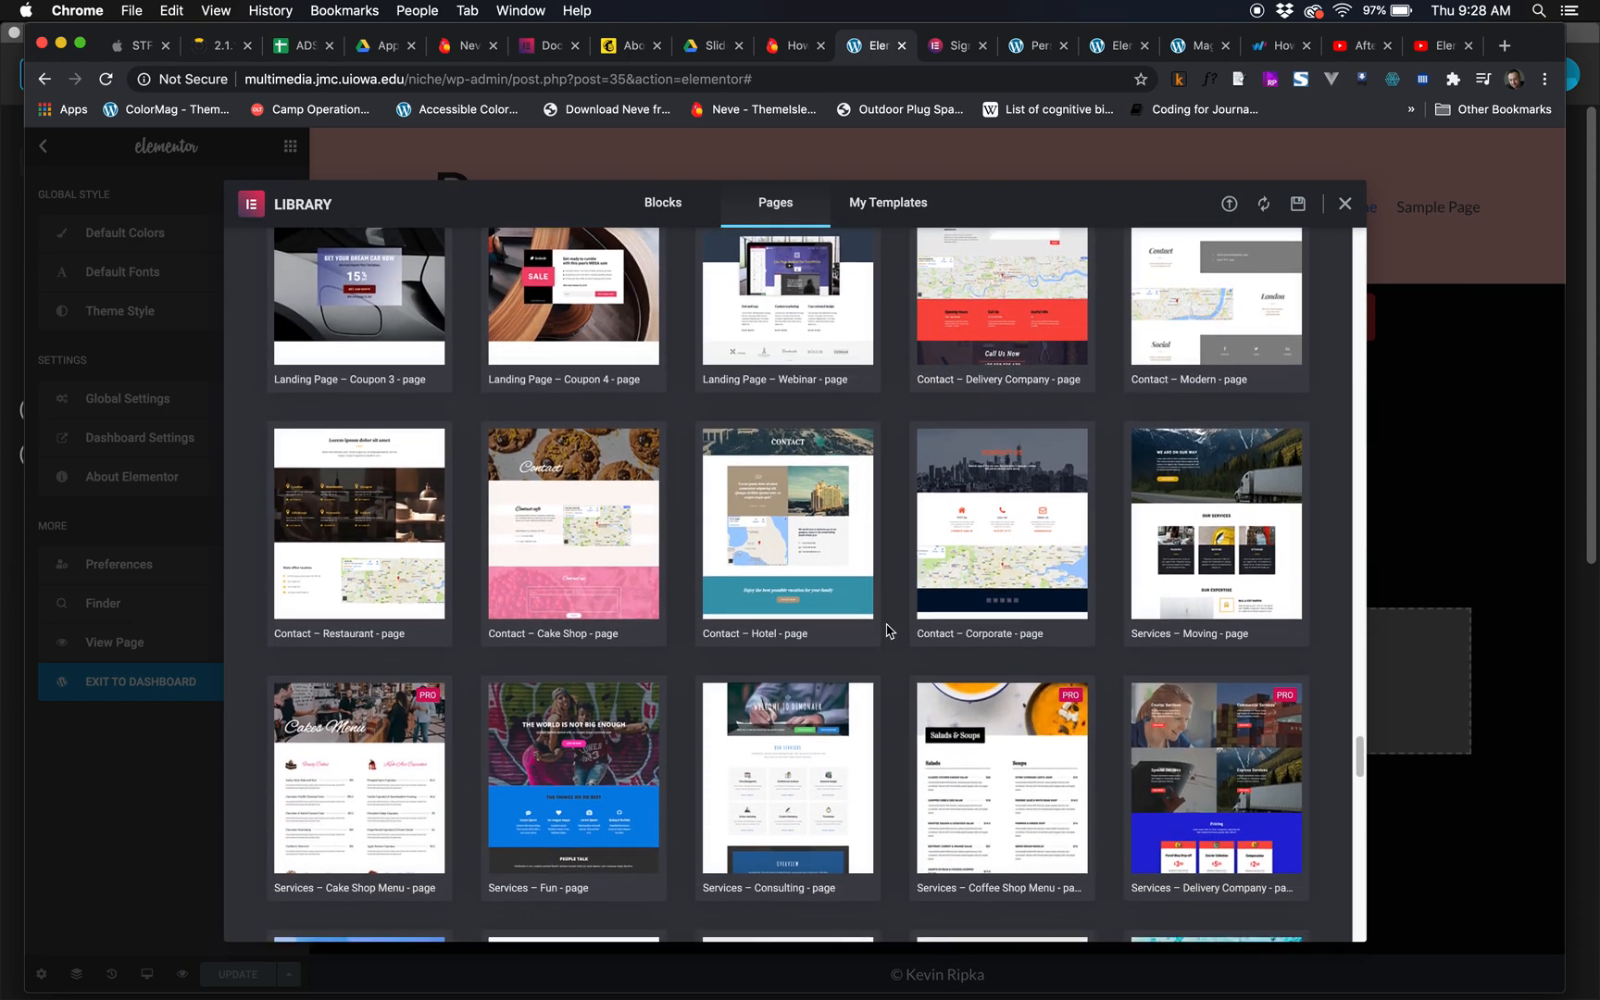
{"action": "scroll", "coordinate": [887, 630], "scroll_direction": "up", "scroll_amount": 20}
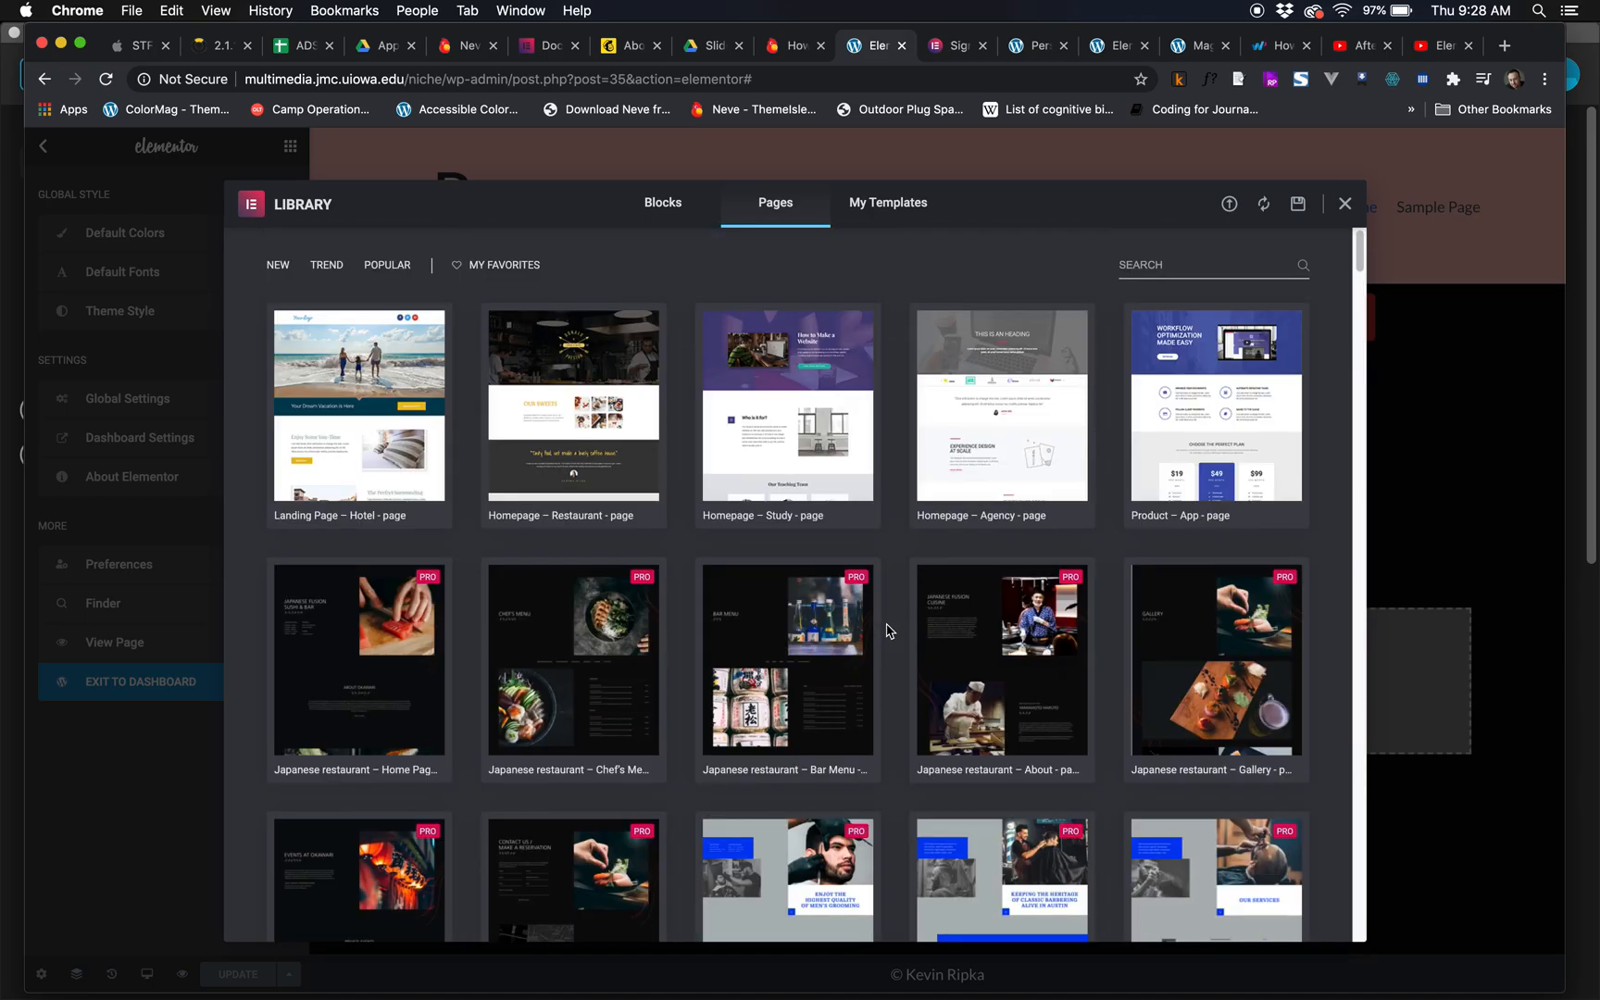
{"action": "left_click", "coordinate": [1345, 204]}
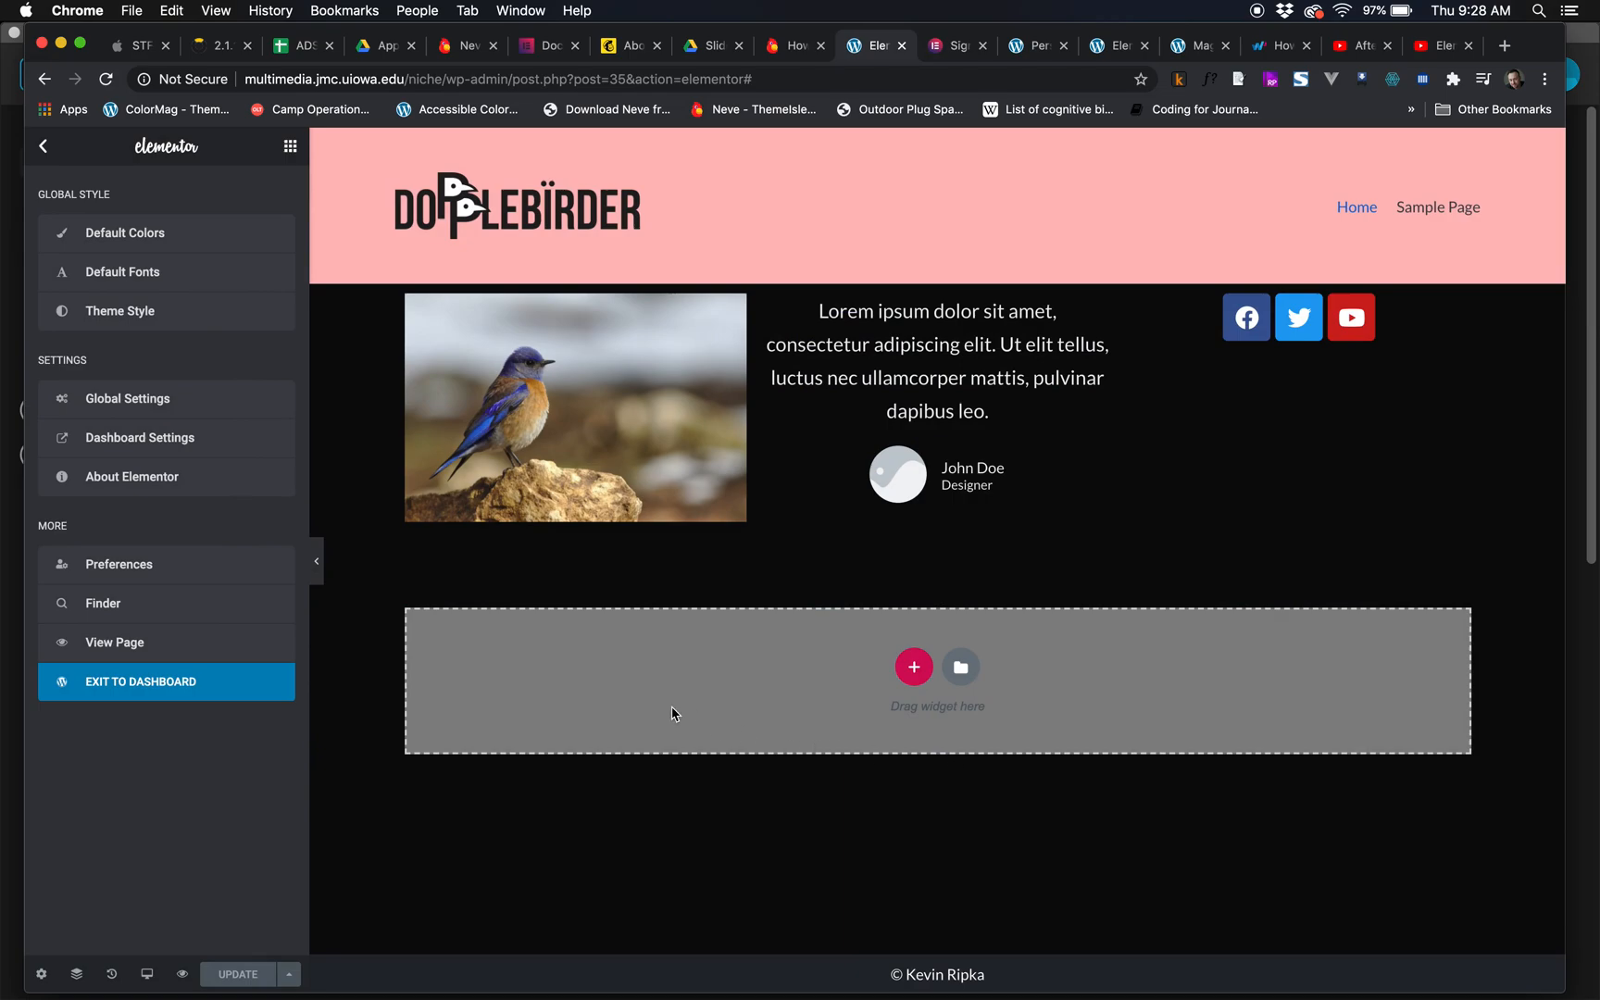
- Show the widget list again and look through the general widgets and the Essential Addons widgets
{"action": "left_click", "coordinate": [291, 145]}
{"action": "scroll", "coordinate": [235, 648], "scroll_direction": "down", "scroll_amount": 4}
{"action": "scroll", "coordinate": [236, 682], "scroll_direction": "down", "scroll_amount": 10}
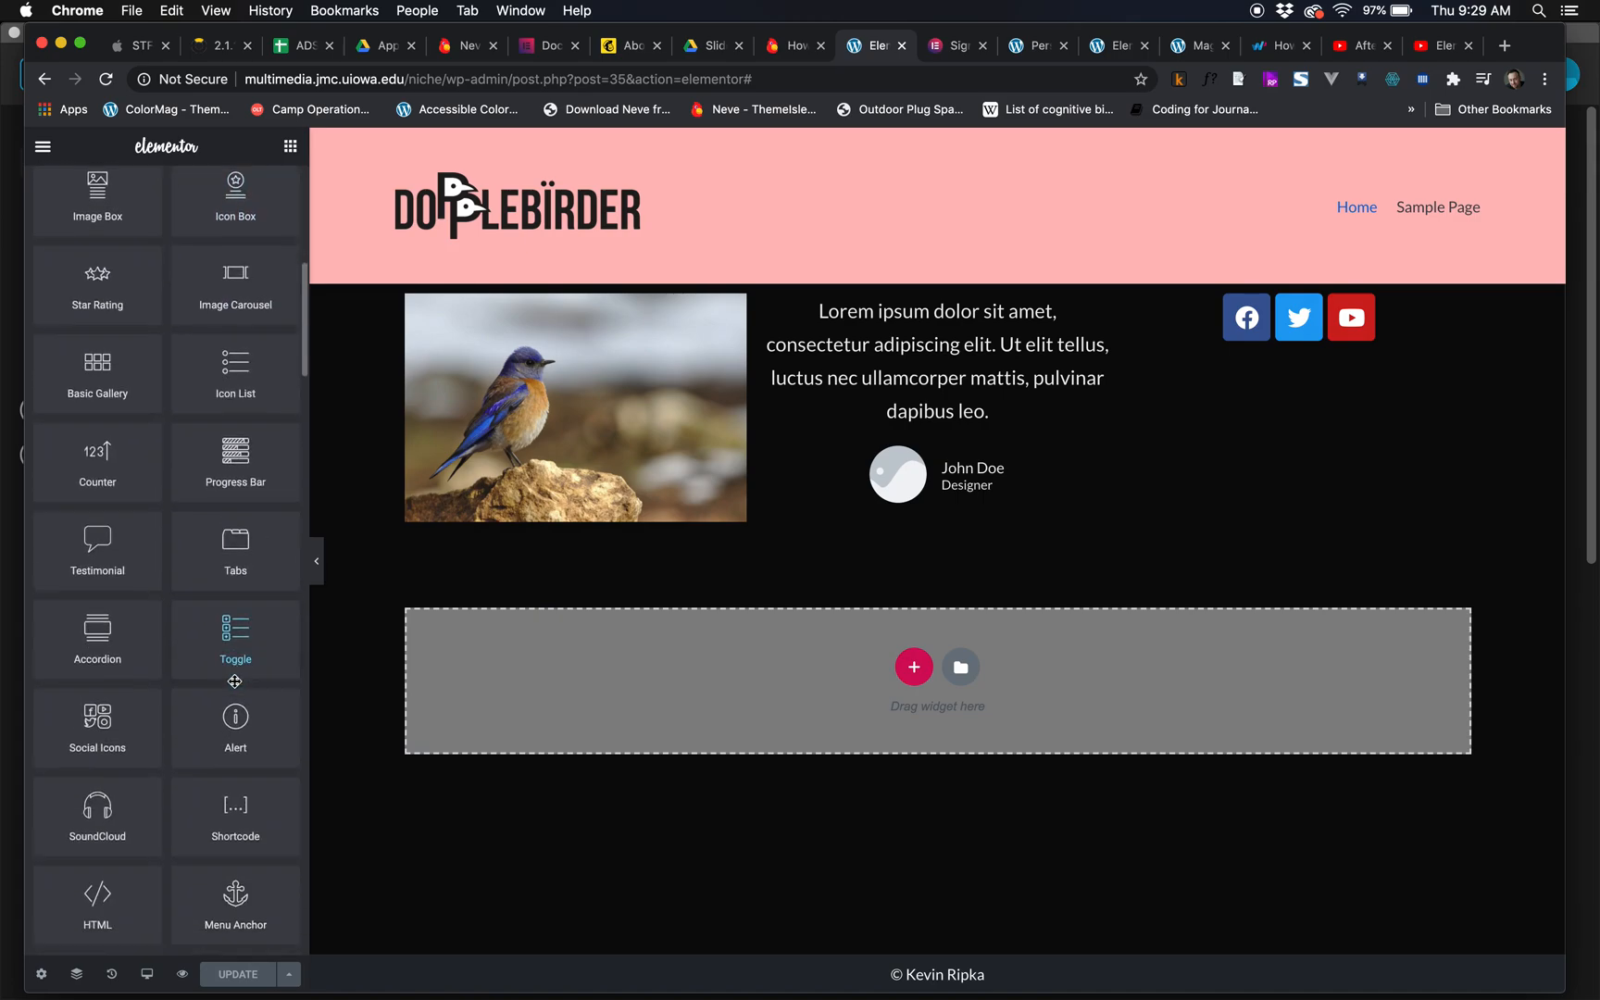
{"action": "scroll", "coordinate": [236, 681], "scroll_direction": "down", "scroll_amount": 5}
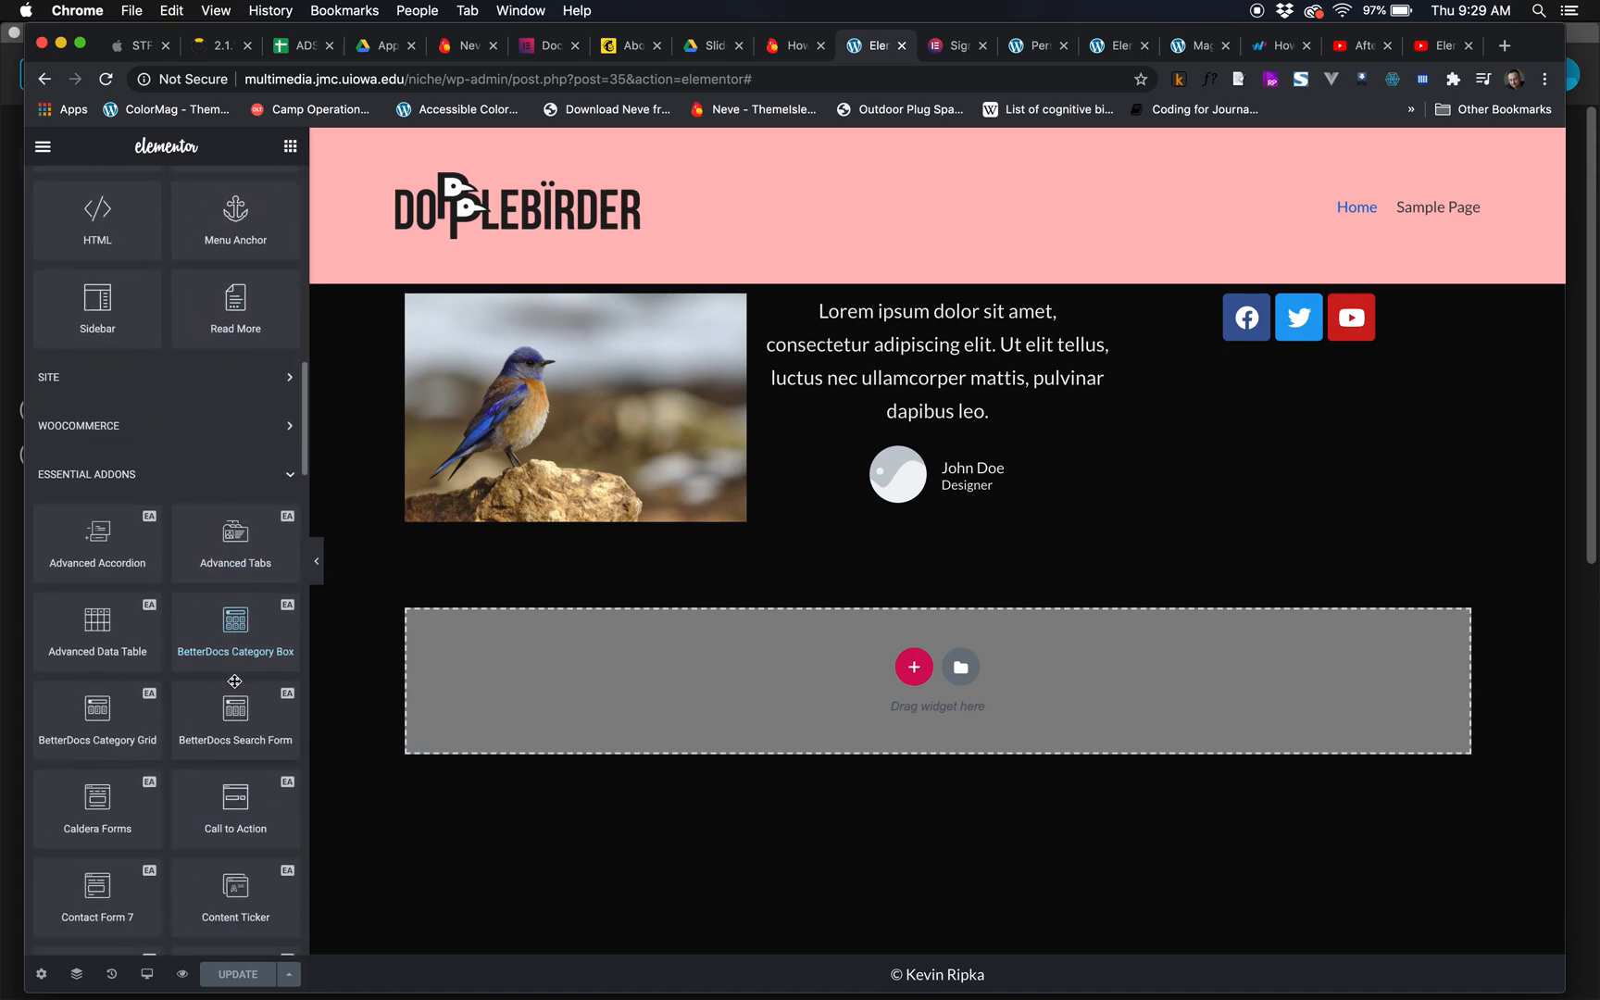
{"action": "scroll", "coordinate": [236, 681], "scroll_direction": "down", "scroll_amount": 8}
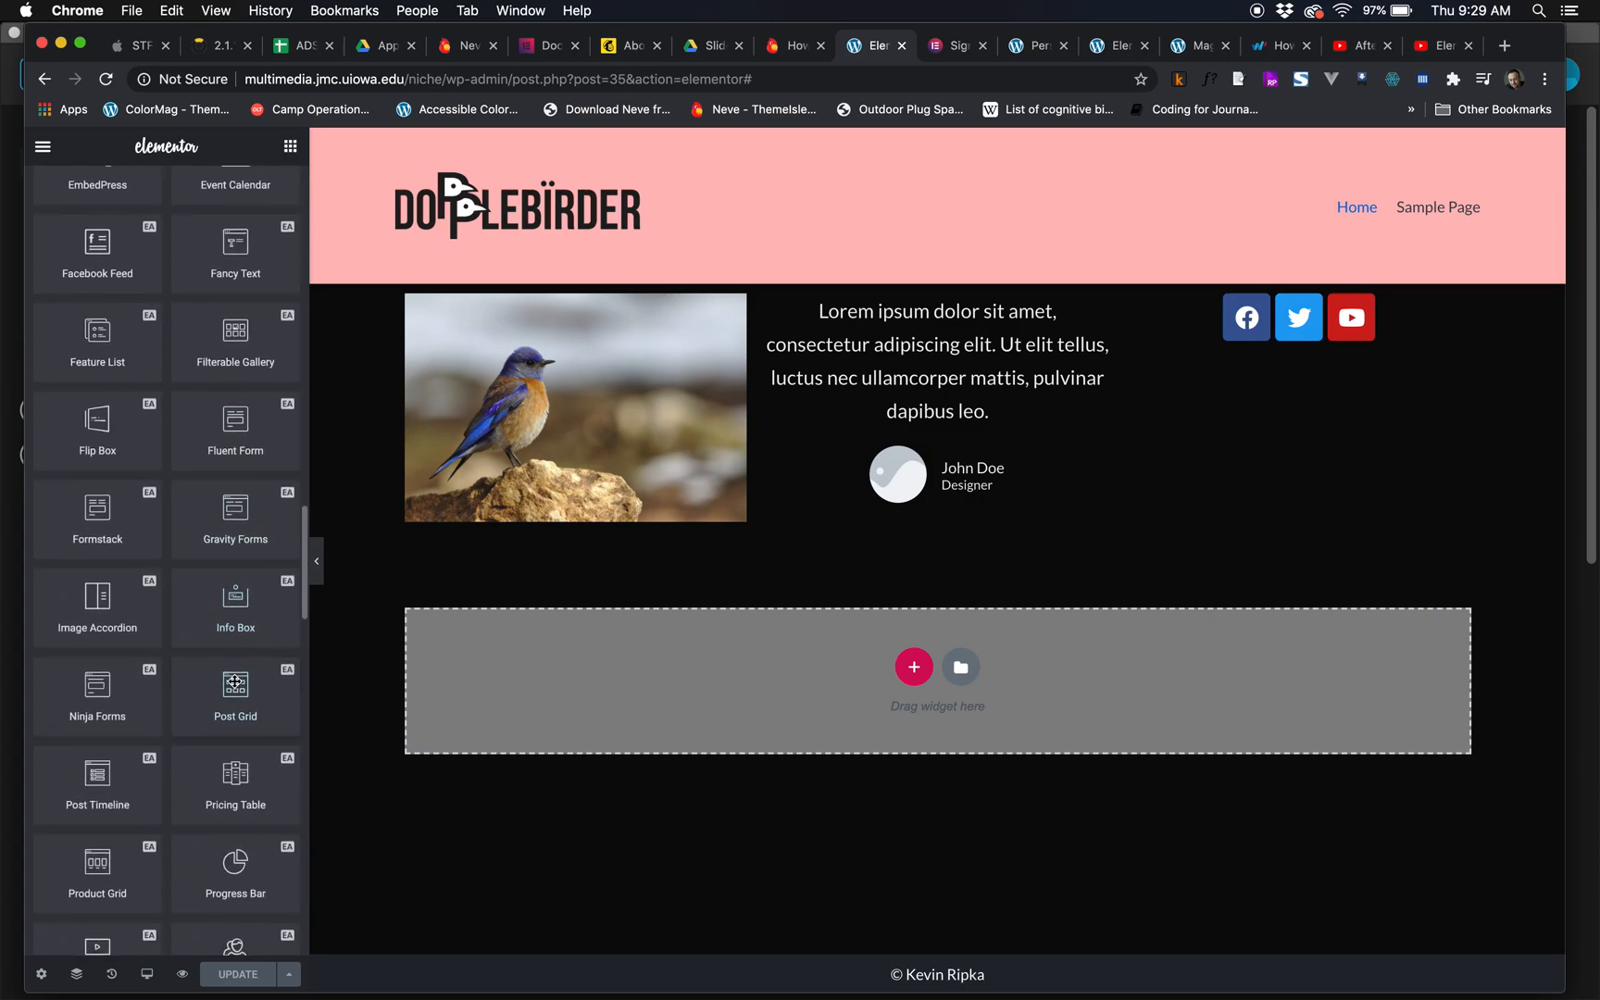